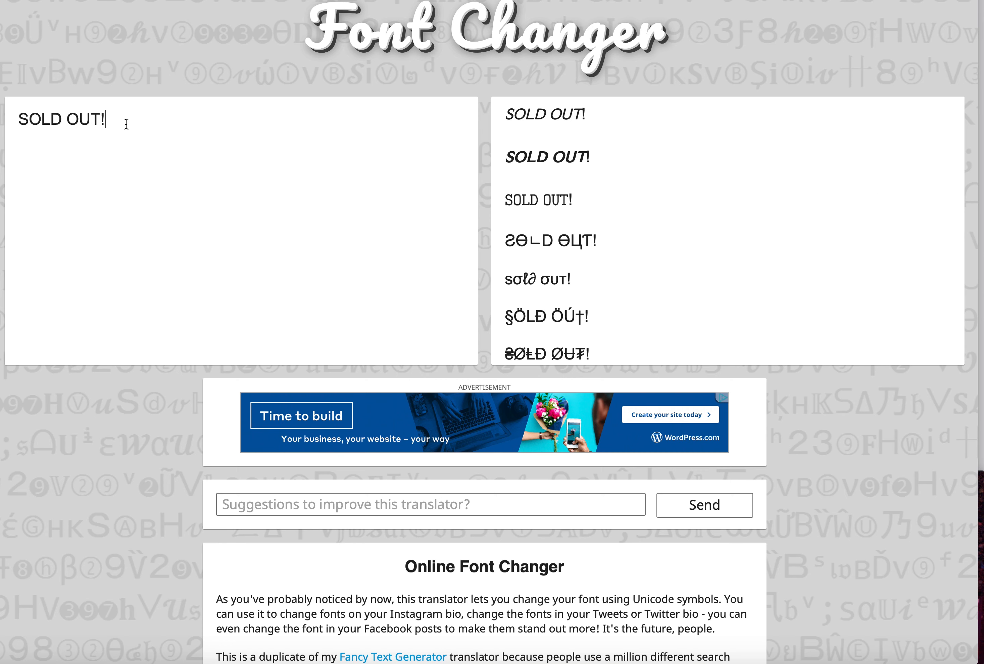
Replace the text in the font changer's input with "this is an example"
{"action": "key", "text": "ctrl+a"}
{"action": "type", "text": "th"}
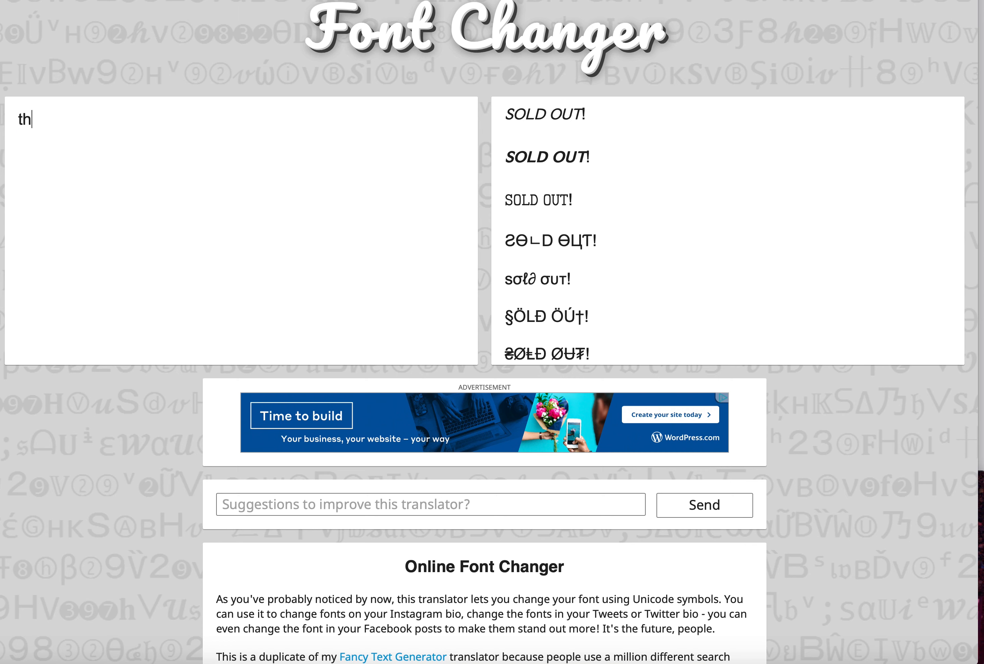
{"action": "type", "text": "is is an exampl"}
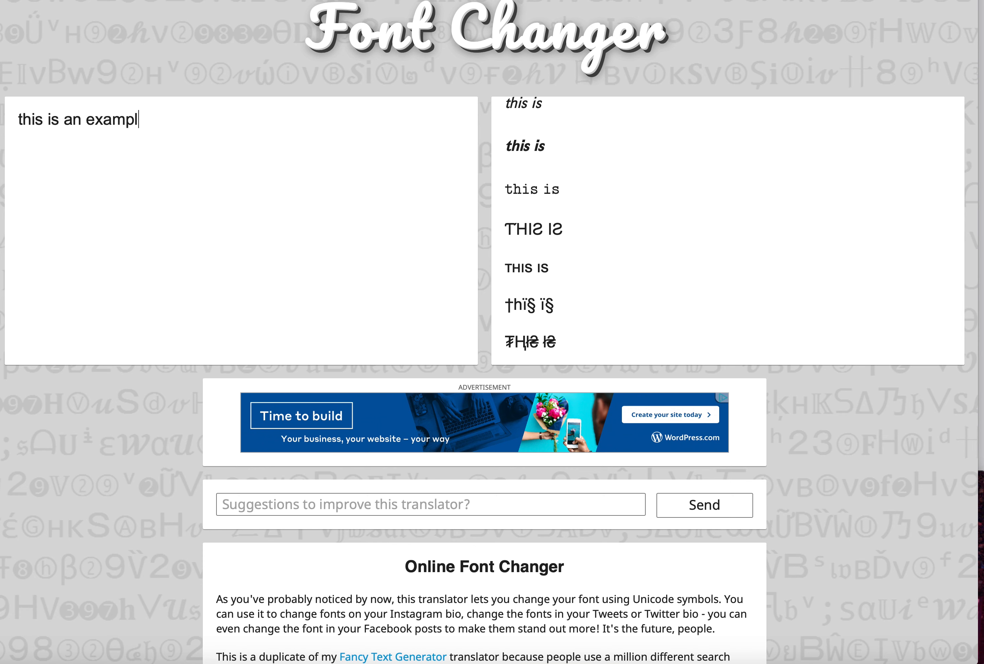
{"action": "type", "text": "es"}
{"action": "key", "text": "BackSpace"}
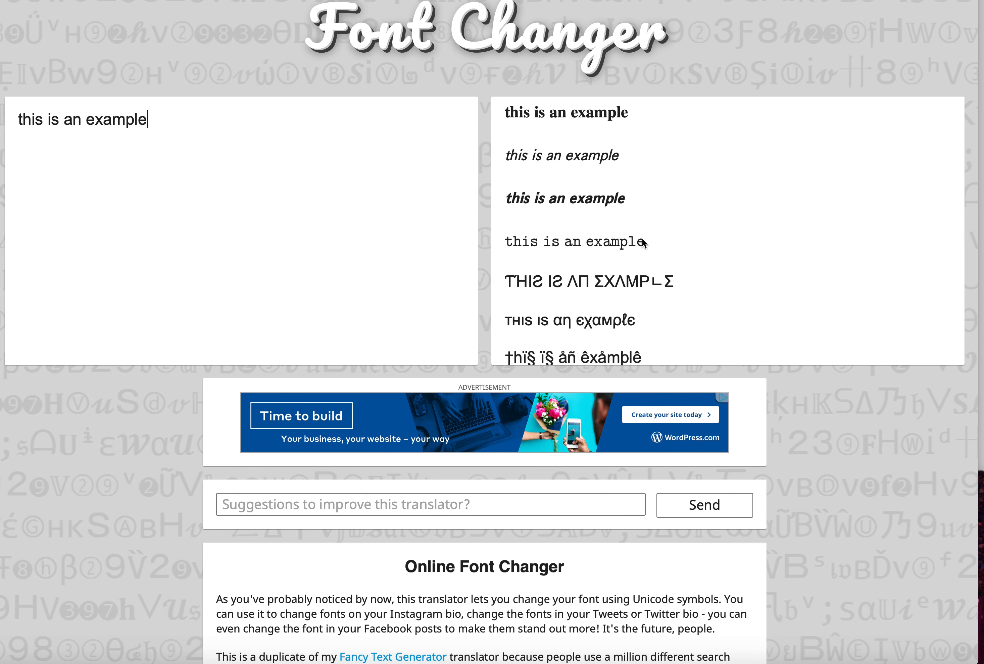
Highlight the italic version of the sample text among the generated font styles, then clear the highlight
{"action": "scroll", "coordinate": [643, 244], "scroll_direction": "up", "scroll_amount": 1}
{"action": "left_click_drag", "start_coordinate": [623, 165], "coordinate": [504, 163]}
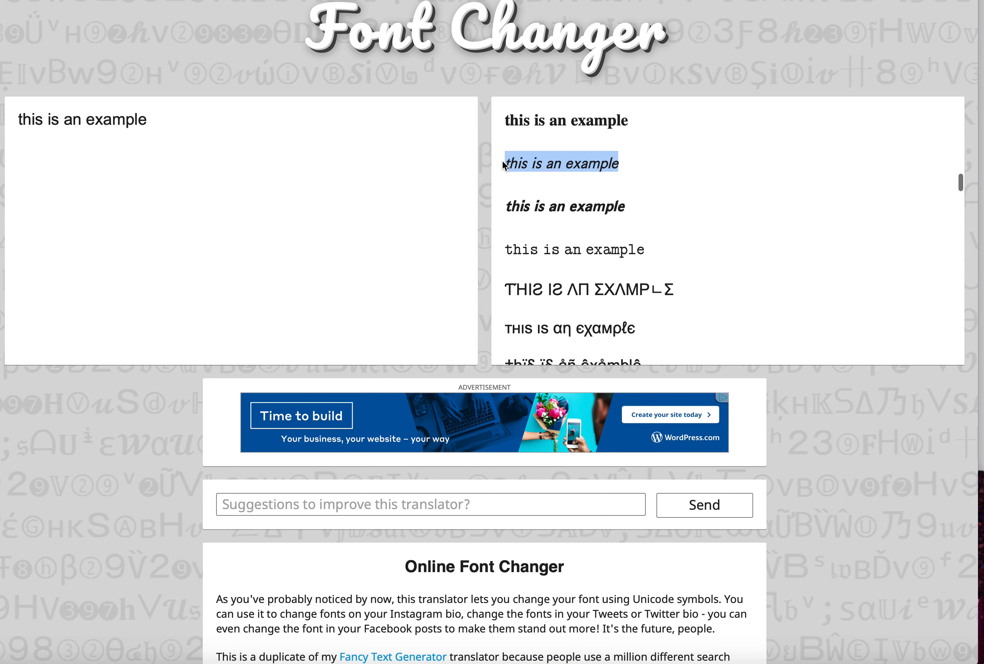
{"action": "left_click", "coordinate": [660, 237]}
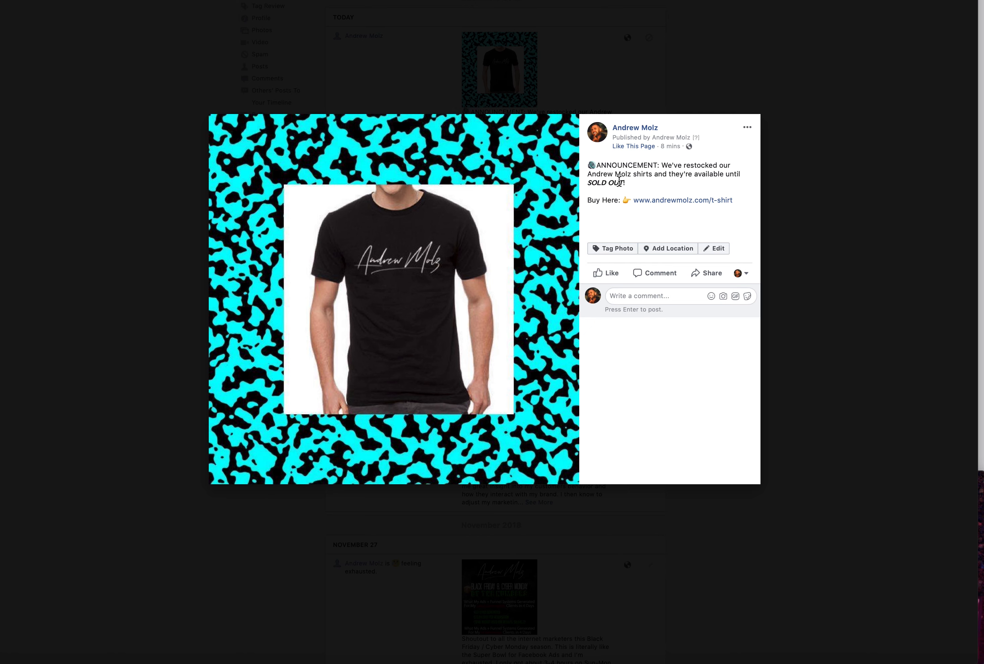
{"action": "left_click", "coordinate": [705, 661]}
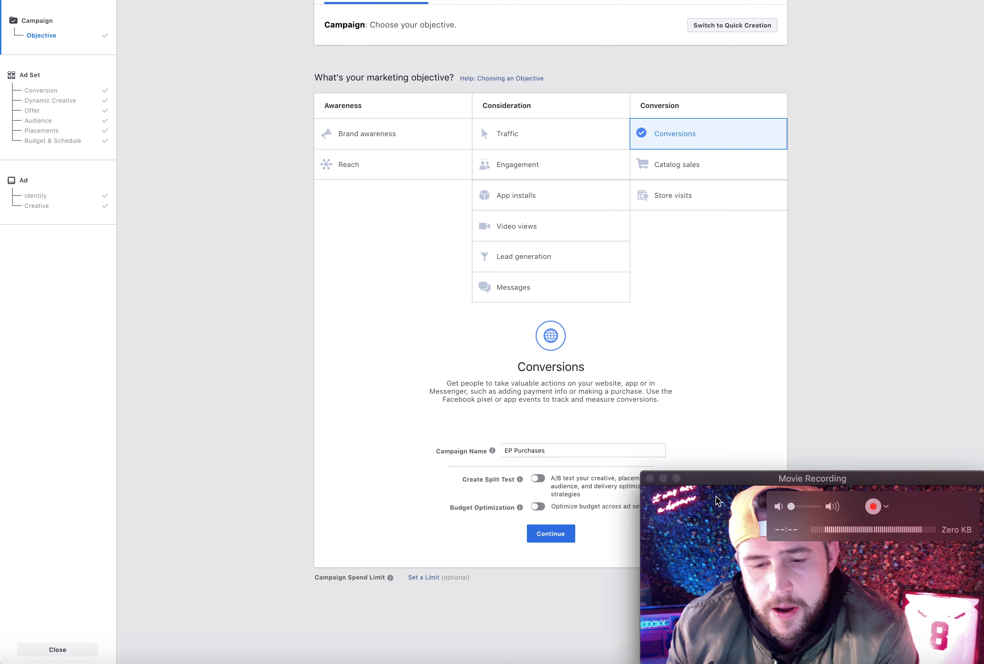
{"action": "left_click_drag", "start_coordinate": [733, 485], "coordinate": [760, 485]}
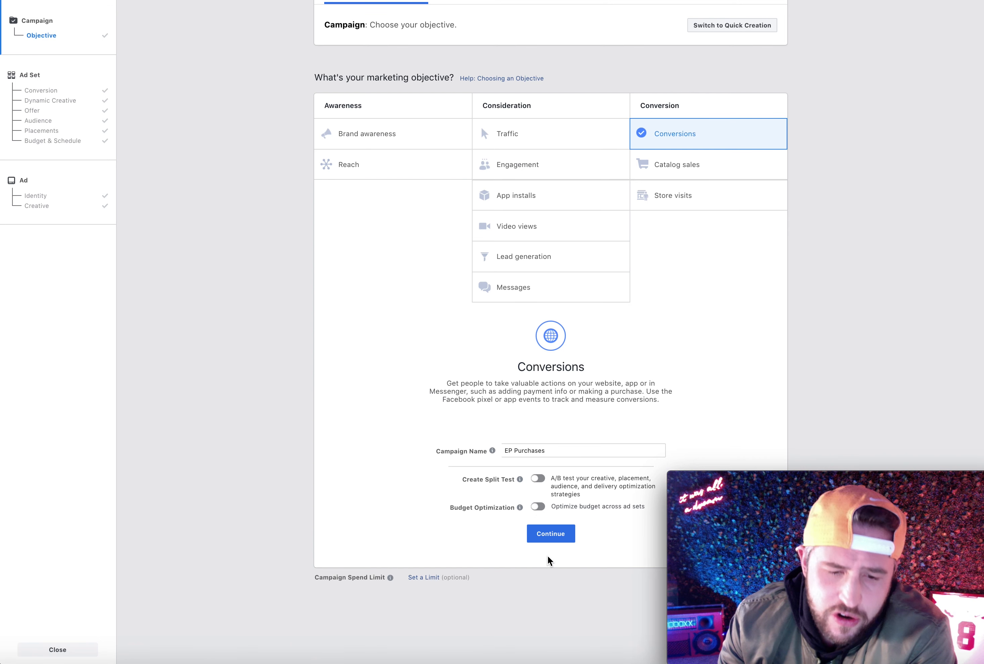
Continue to the ad set settings with the Conversions objective for the EP Purchases campaign, revisiting the objective page once
{"action": "left_click", "coordinate": [552, 536]}
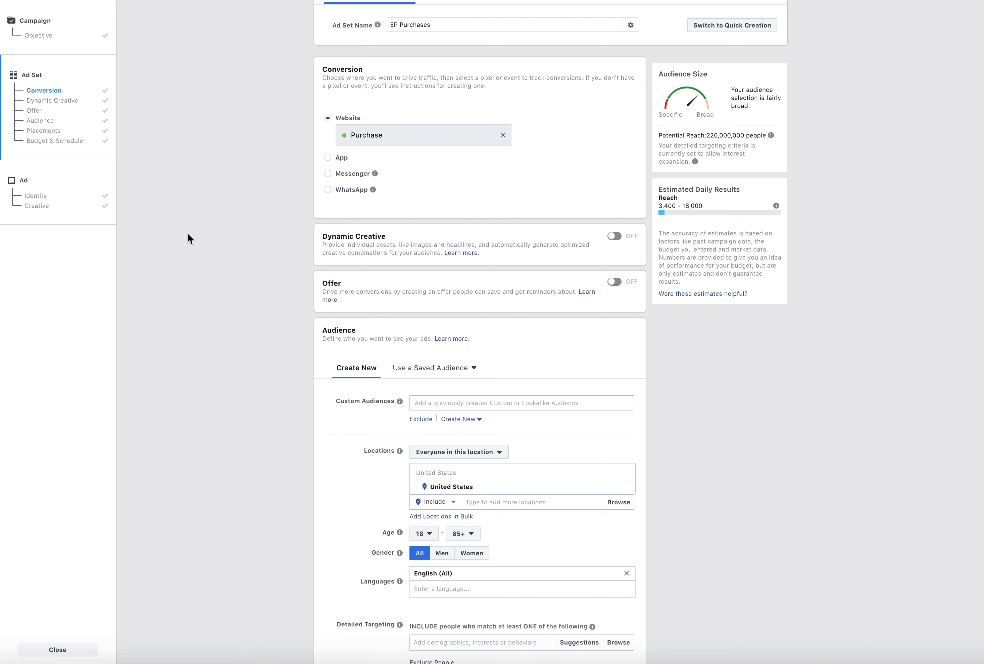
{"action": "left_click", "coordinate": [40, 36]}
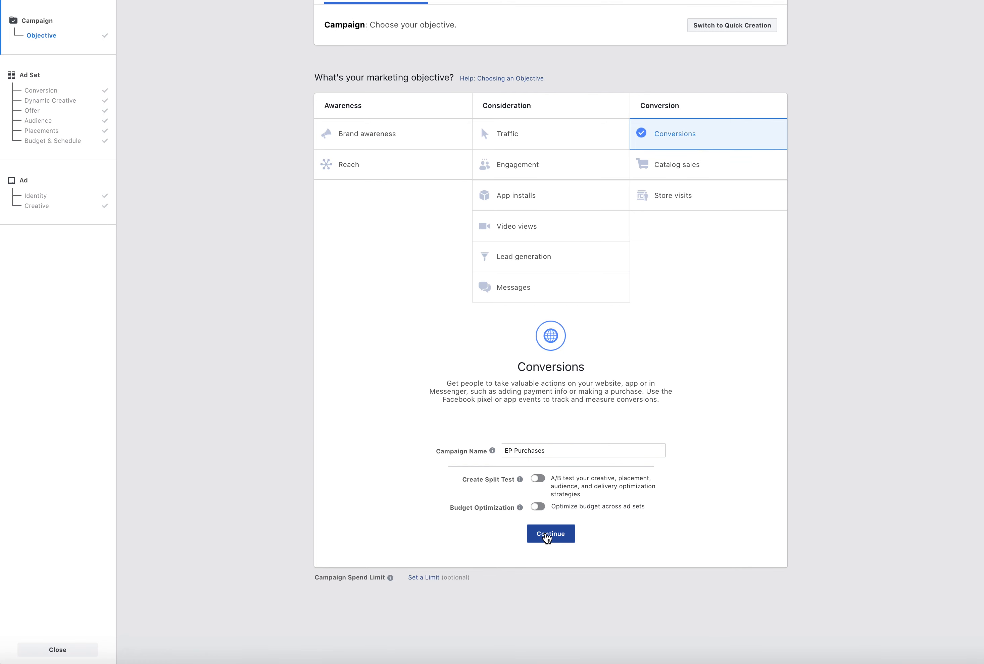
{"action": "left_click", "coordinate": [547, 535]}
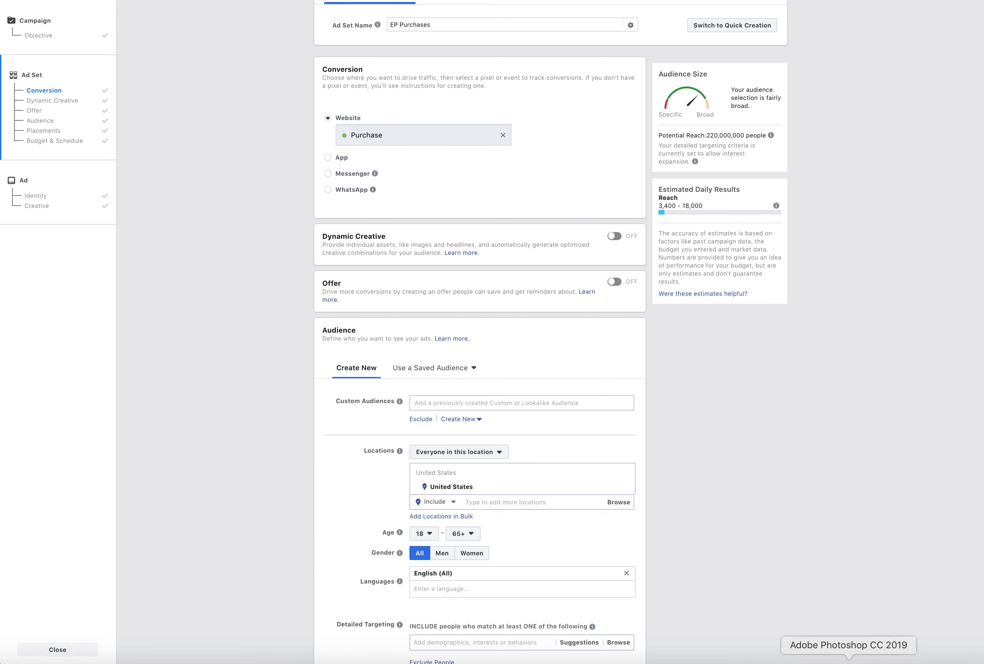
{"action": "left_click", "coordinate": [705, 663]}
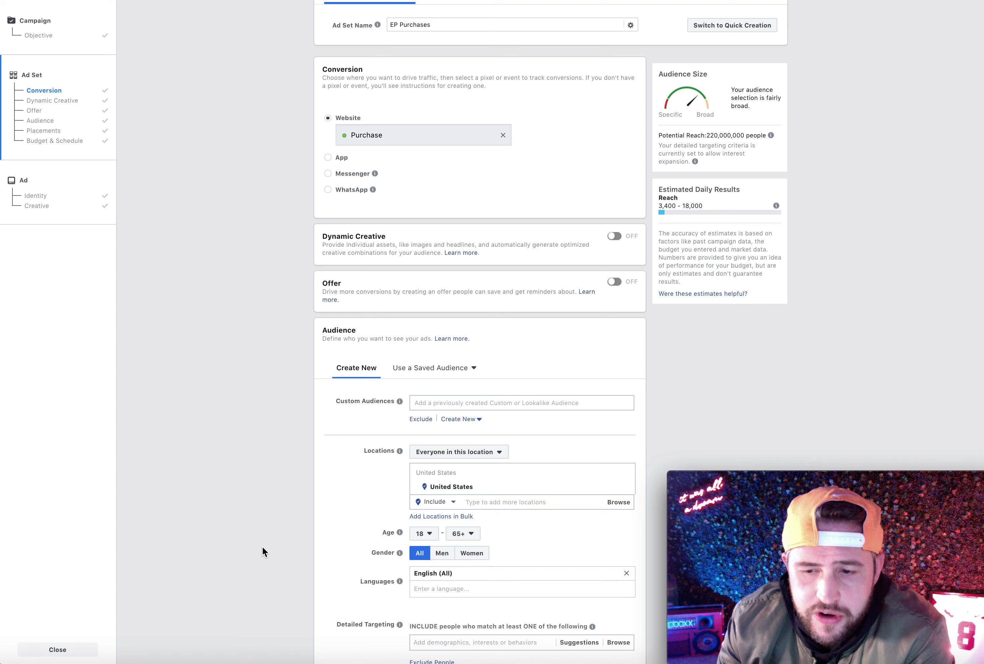
{"action": "mouse_move", "coordinate": [793, 488]}
{"action": "left_click_drag", "start_coordinate": [793, 488], "coordinate": [765, 479]}
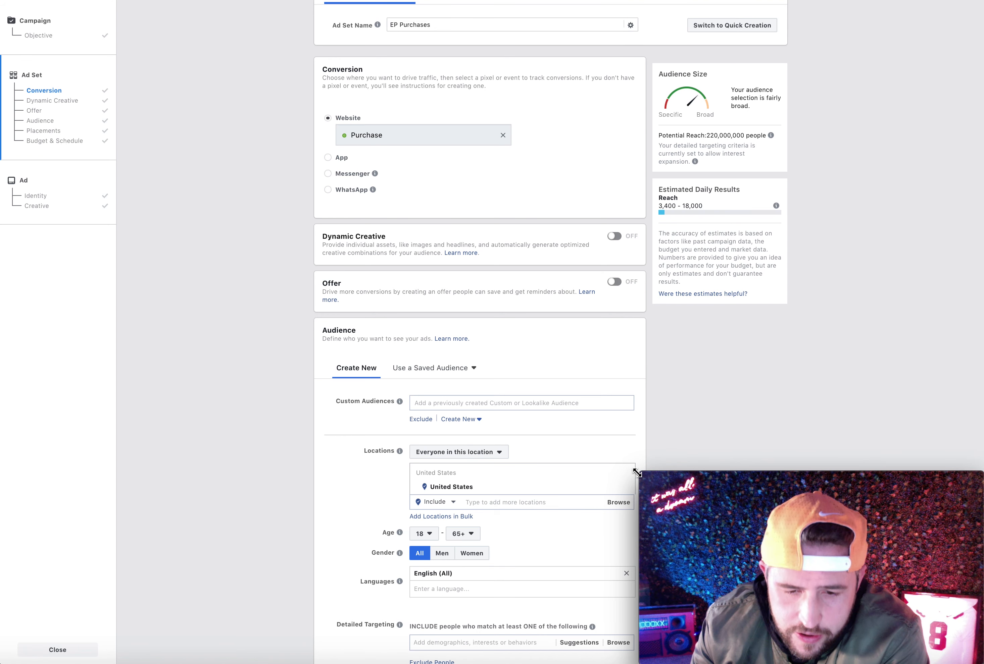
{"action": "left_click_drag", "start_coordinate": [638, 471], "coordinate": [647, 476]}
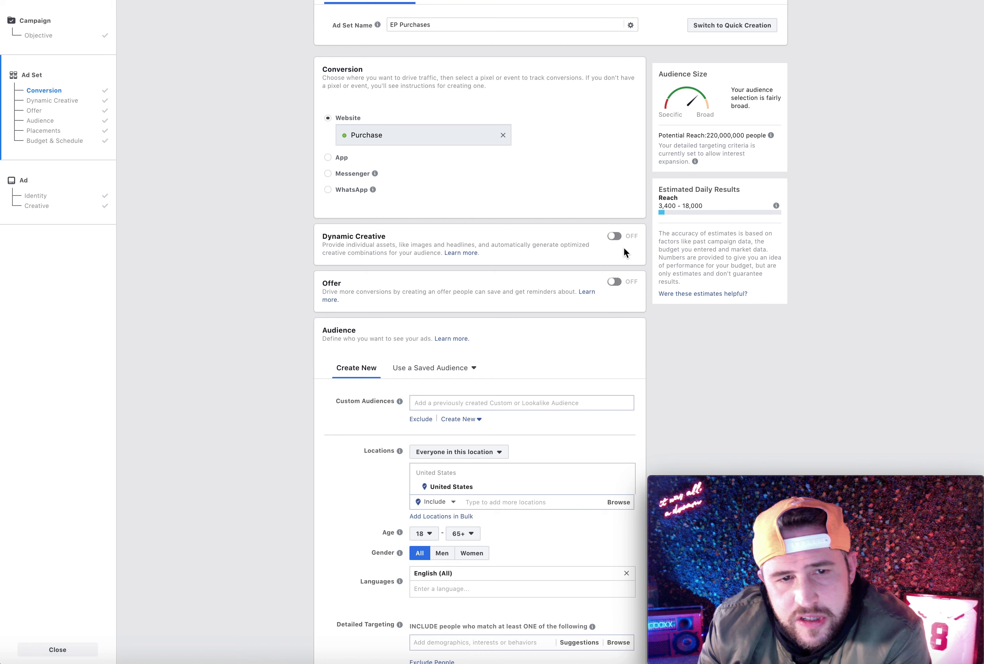
Show the exclusion field for custom audiences in the ad set's Audience section
{"action": "scroll", "coordinate": [617, 255], "scroll_direction": "down", "scroll_amount": 4}
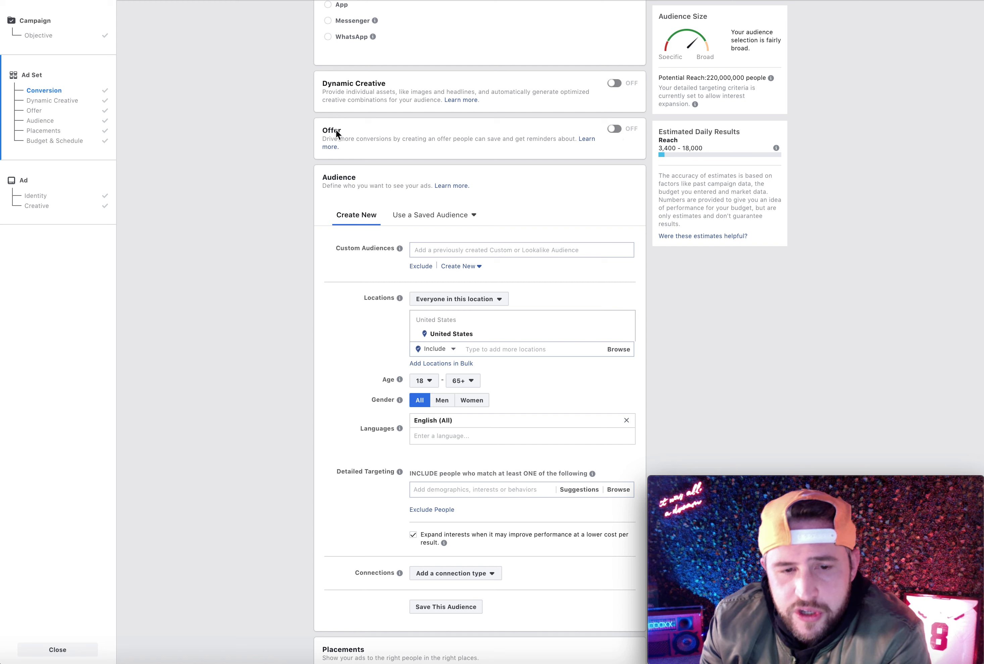
{"action": "scroll", "coordinate": [225, 294], "scroll_direction": "down", "scroll_amount": 4}
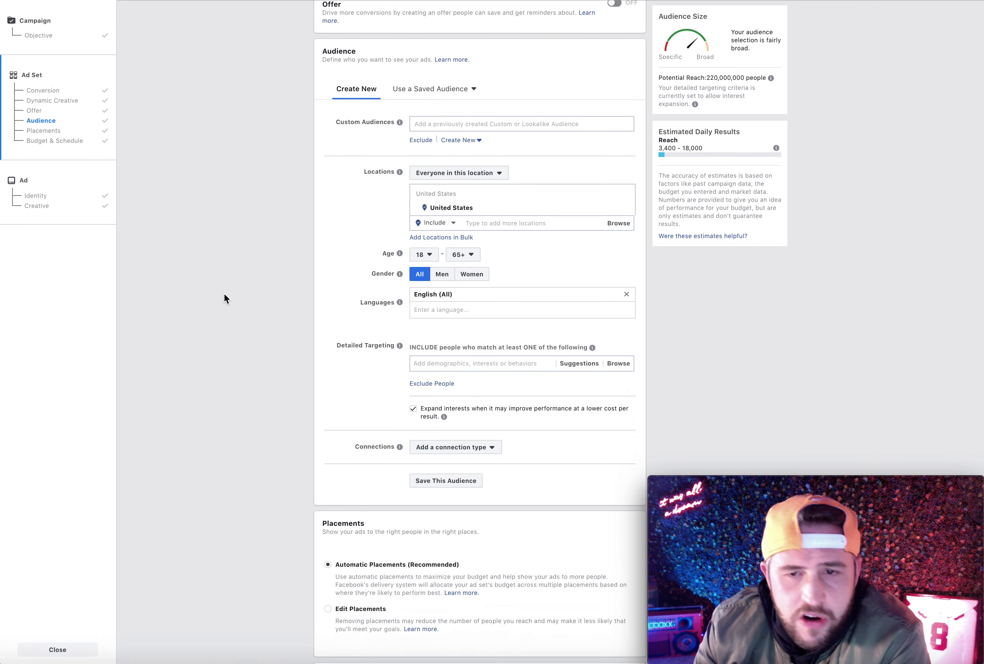
{"action": "scroll", "coordinate": [550, 164], "scroll_direction": "down", "scroll_amount": 1}
{"action": "scroll", "coordinate": [549, 164], "scroll_direction": "up", "scroll_amount": 1}
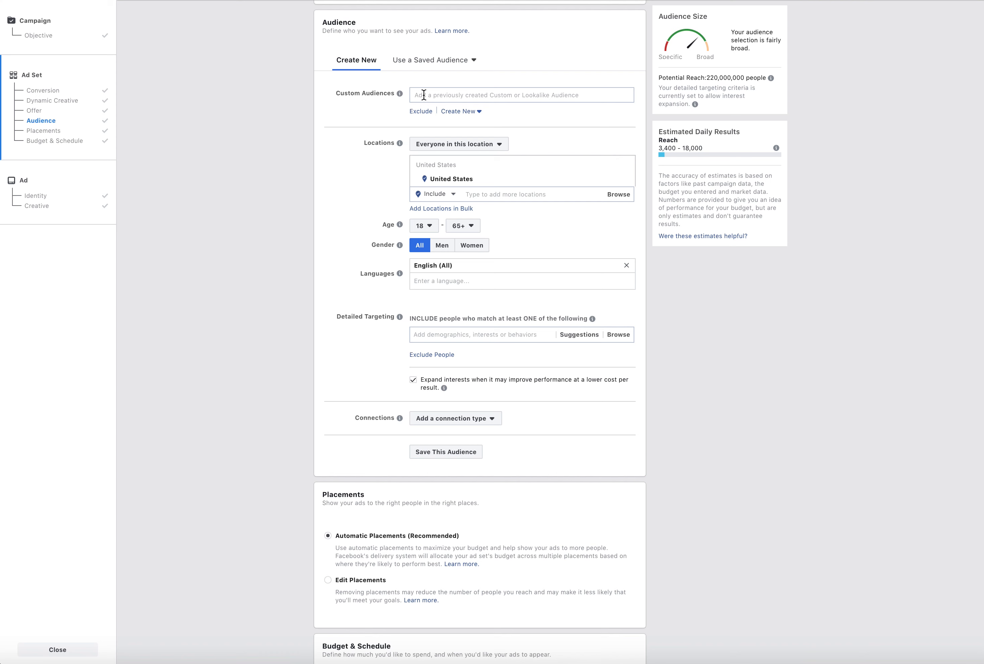
{"action": "left_click", "coordinate": [417, 112]}
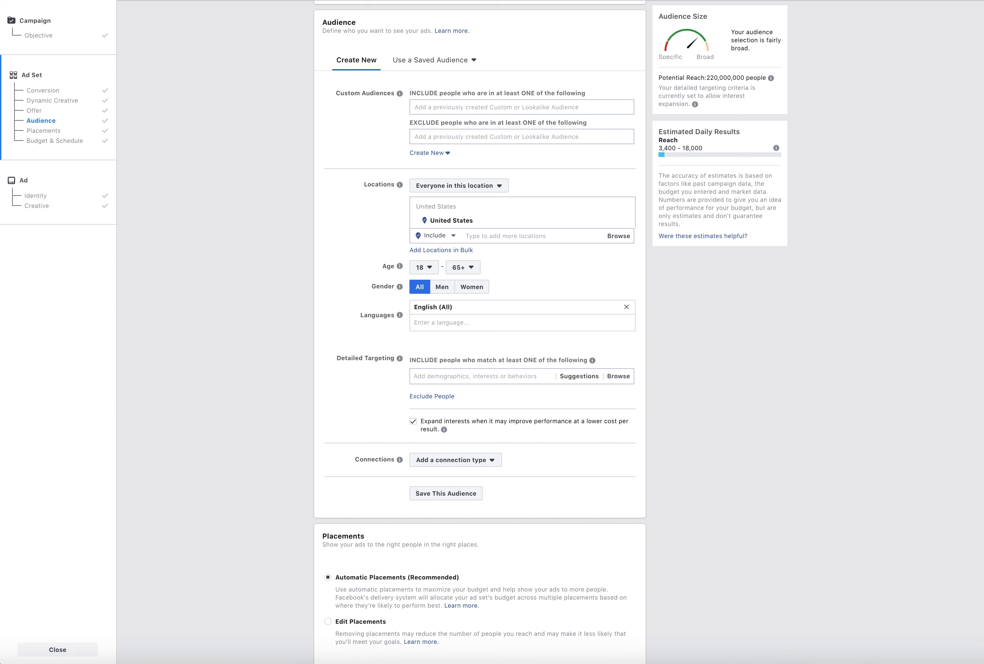
Review the options for who is targeted in the chosen location without changing the selection
{"action": "left_click", "coordinate": [705, 662]}
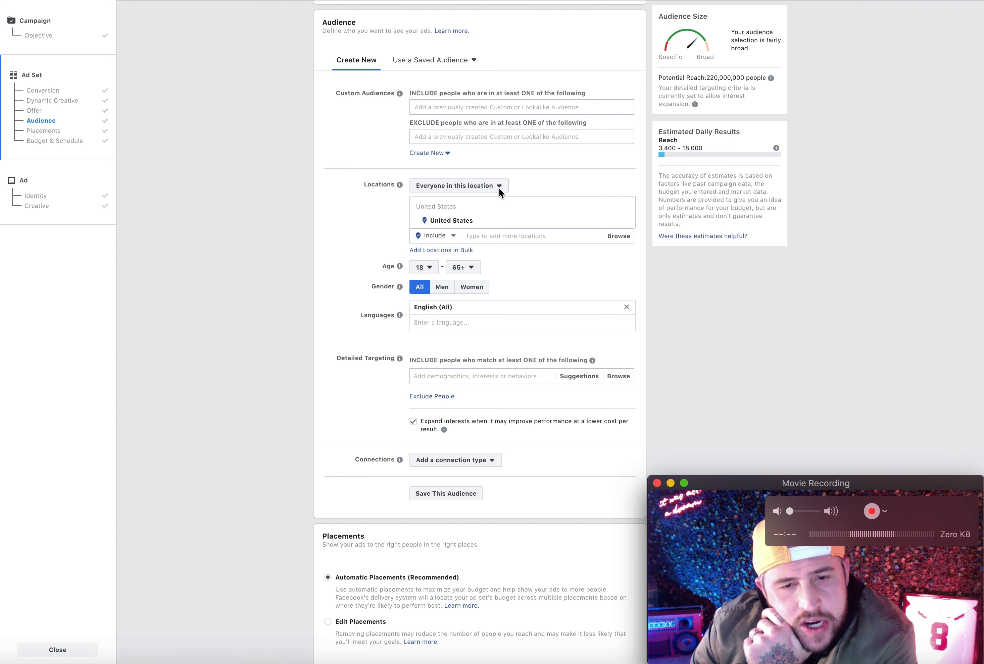
{"action": "left_click", "coordinate": [488, 188]}
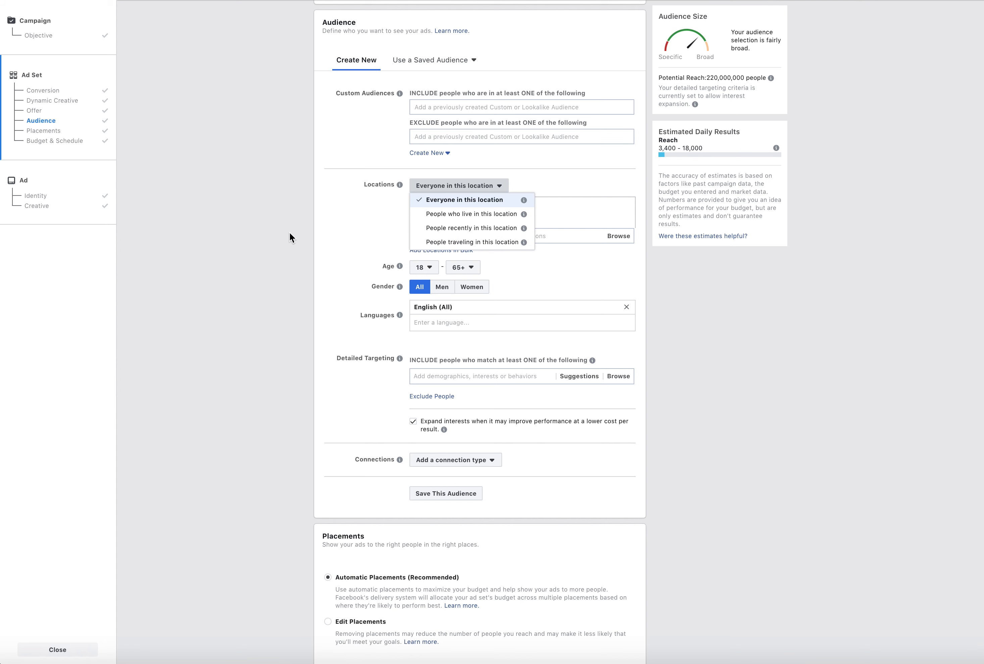
{"action": "left_click", "coordinate": [288, 171]}
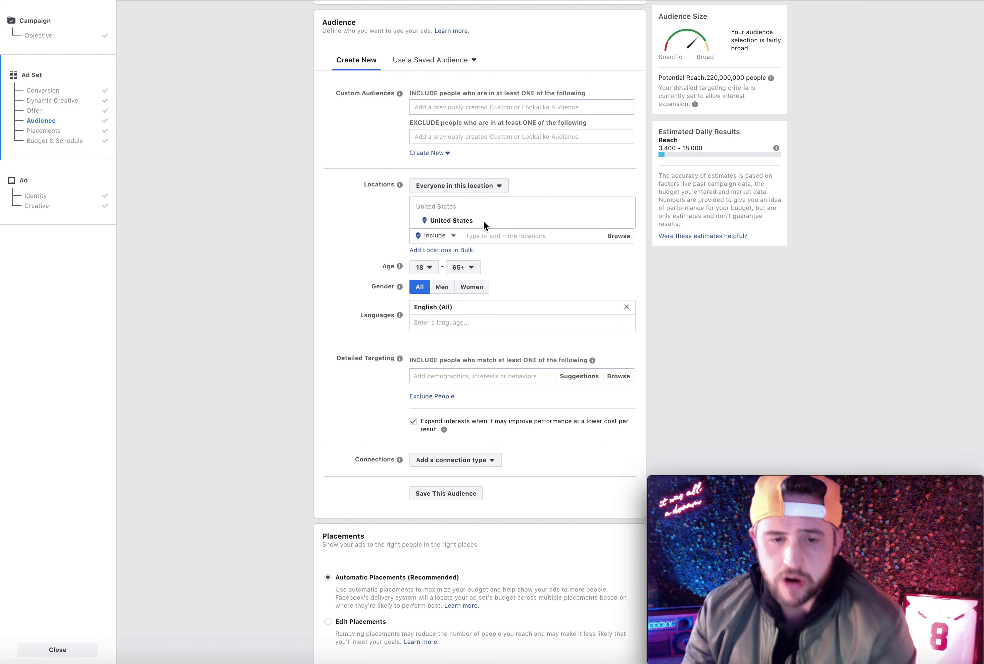
Exclude the state of Georgia, United States from the audience locations
{"action": "left_click", "coordinate": [453, 236]}
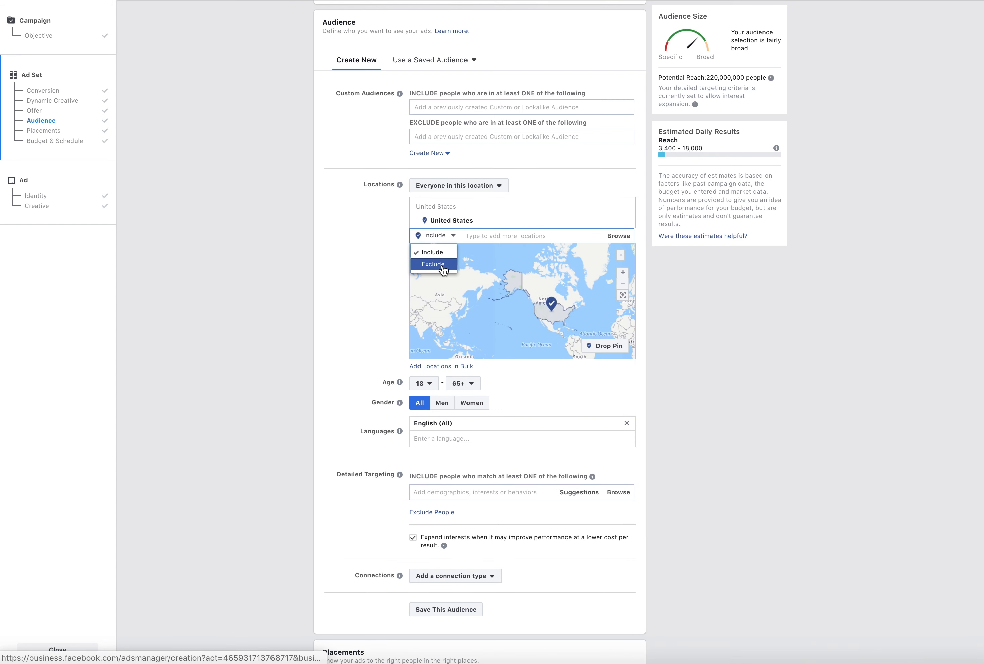
{"action": "left_click", "coordinate": [443, 267]}
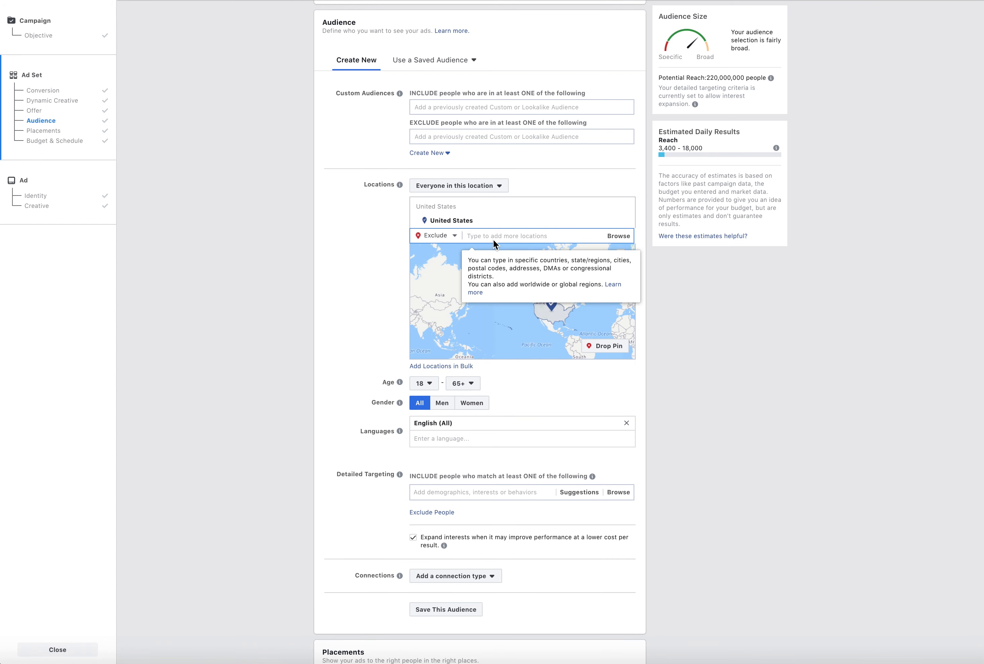
{"action": "type", "text": "georgia"}
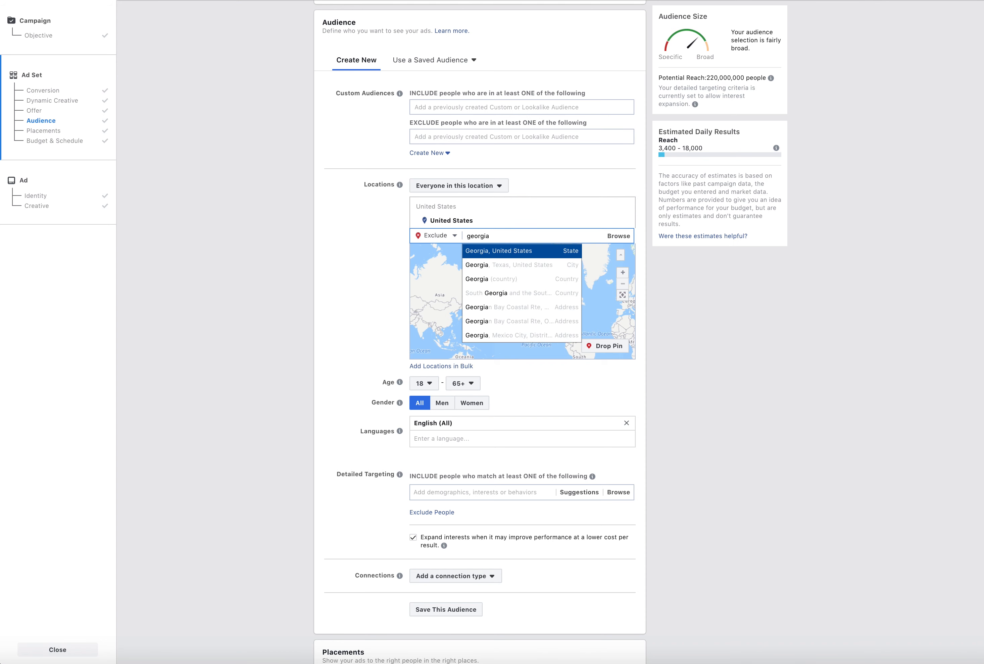
{"action": "key", "text": "Return"}
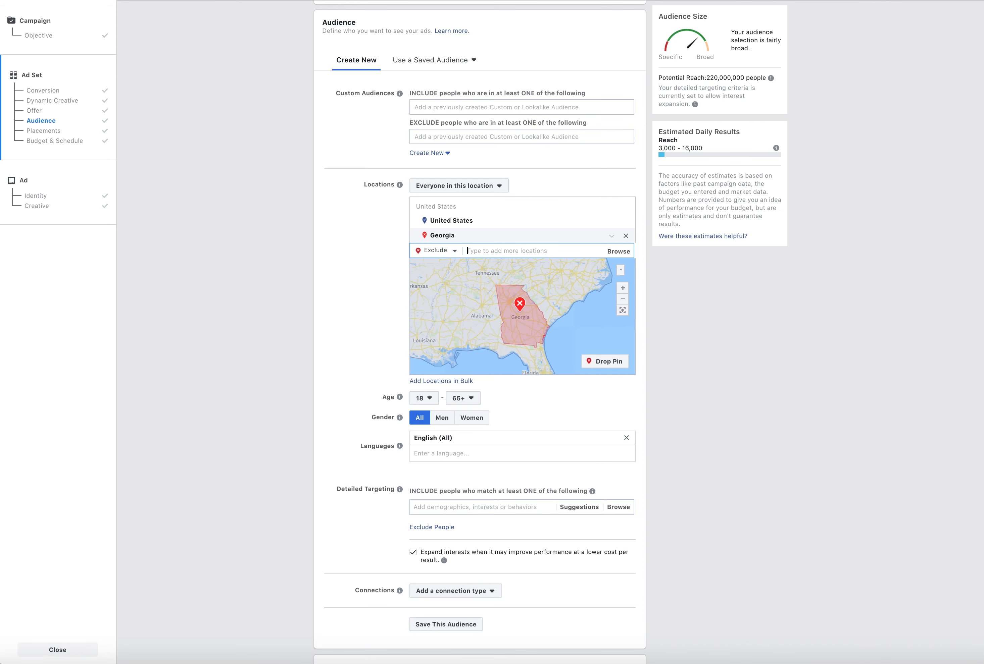
Exclude Nebraska from the audience locations and check the exclusions on the map of the whole United States
{"action": "type", "text": "nebrasja"}
{"action": "key", "text": "BackSpace"}
{"action": "key", "text": "BackSpace"}
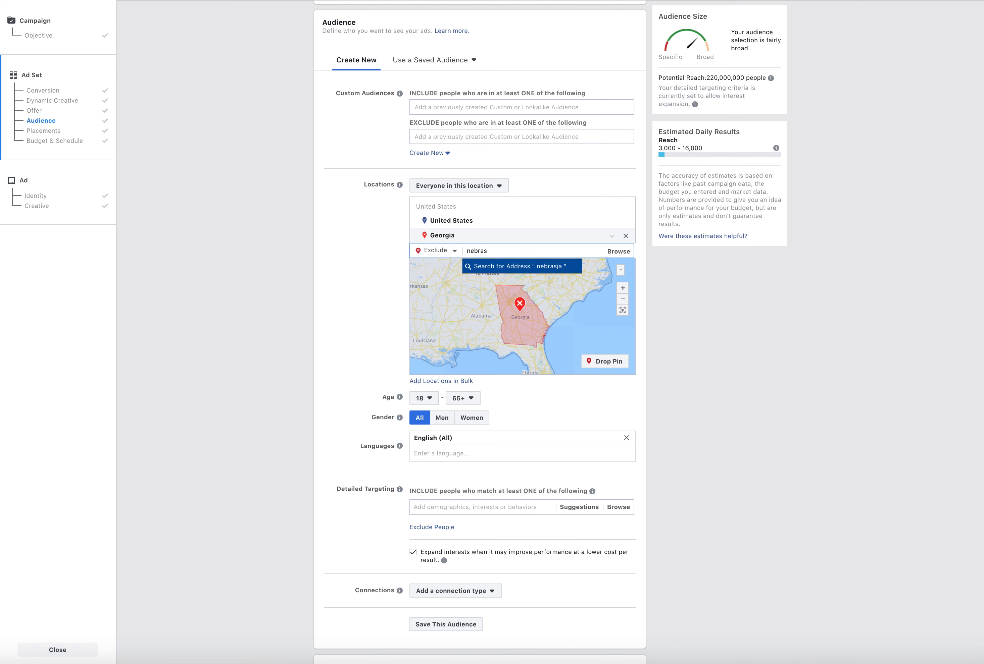
{"action": "key", "text": "BackSpace"}
{"action": "key", "text": "Return"}
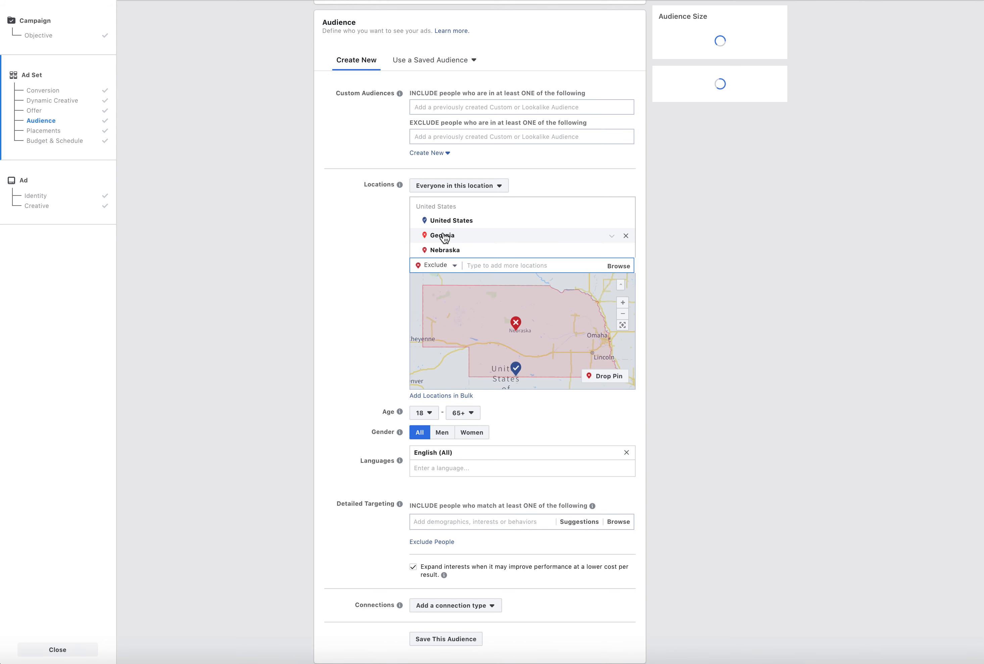
{"action": "left_click", "coordinate": [624, 313]}
{"action": "left_click", "coordinate": [625, 314]}
{"action": "left_click", "coordinate": [626, 314]}
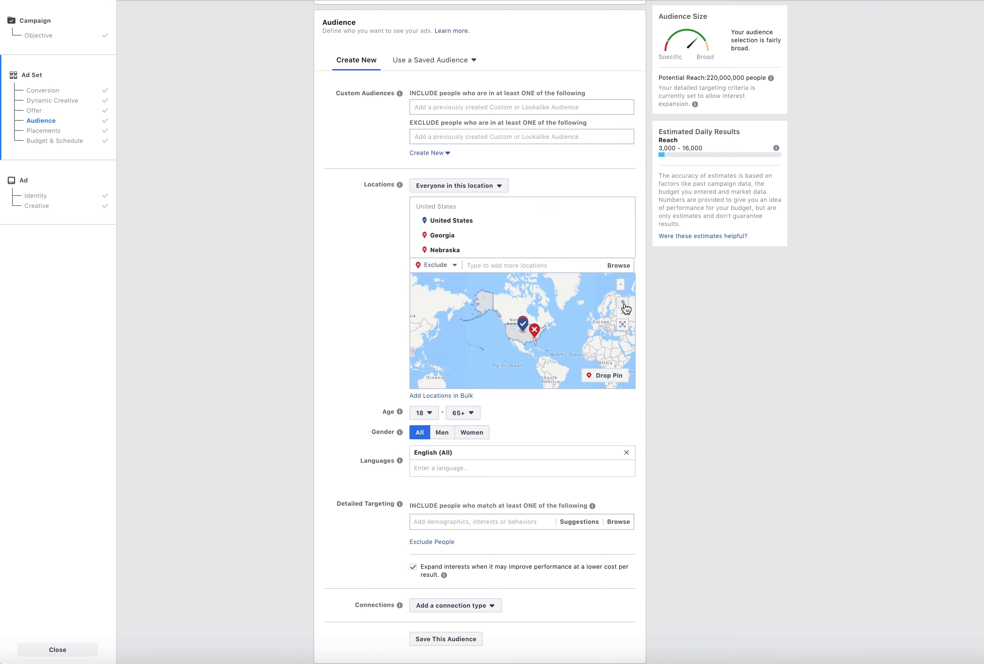
{"action": "left_click", "coordinate": [622, 303]}
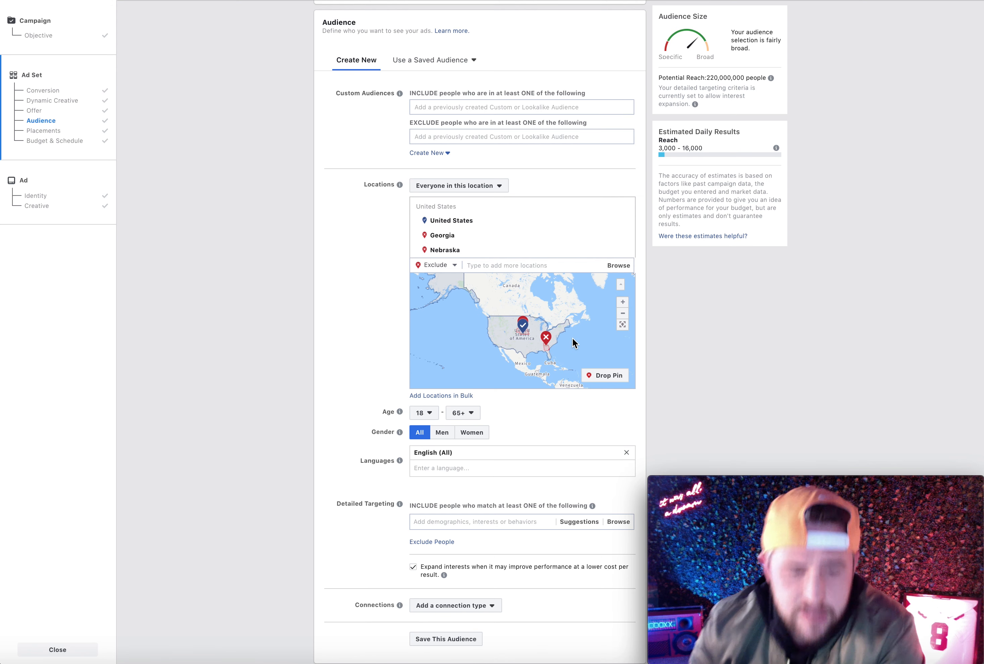
Turn off expanding interests to improve performance at a lower cost per result in Detailed Targeting
{"action": "scroll", "coordinate": [377, 464], "scroll_direction": "down", "scroll_amount": 1}
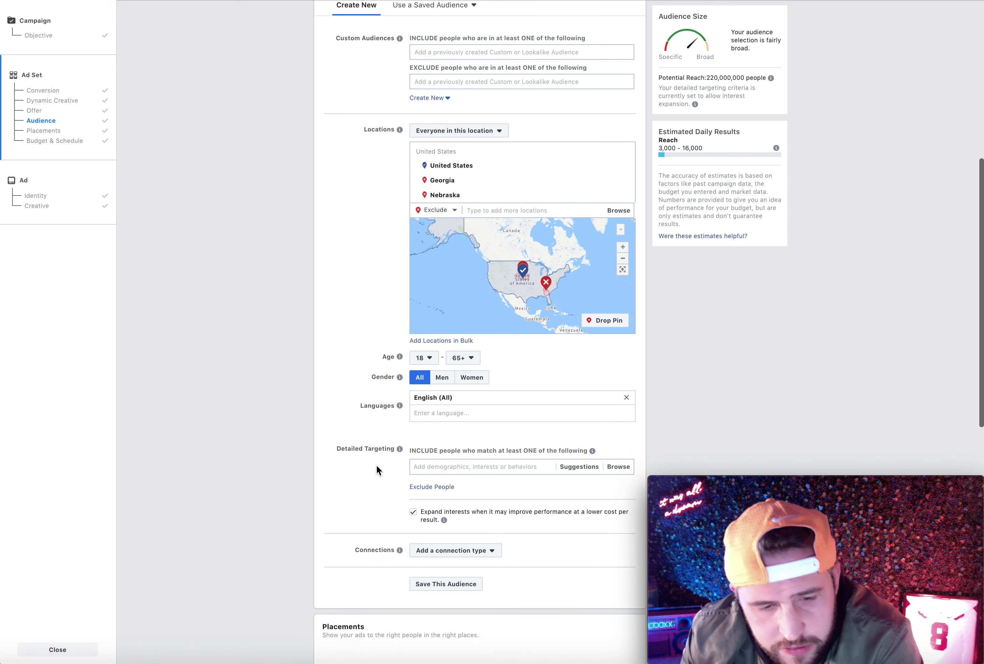
{"action": "scroll", "coordinate": [376, 465], "scroll_direction": "down", "scroll_amount": 3}
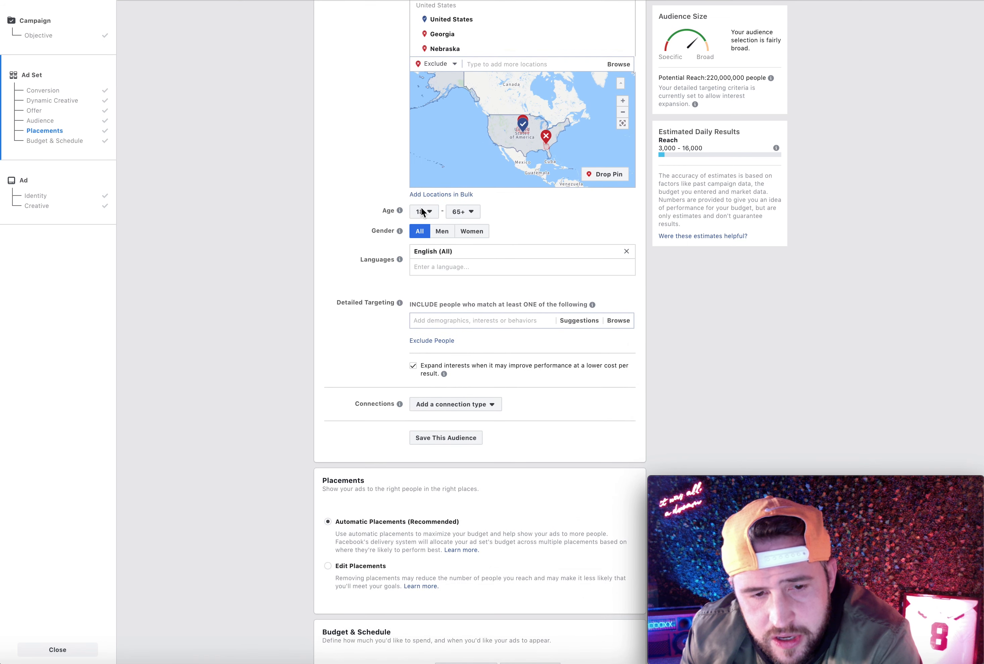
{"action": "scroll", "coordinate": [382, 194], "scroll_direction": "up", "scroll_amount": 3}
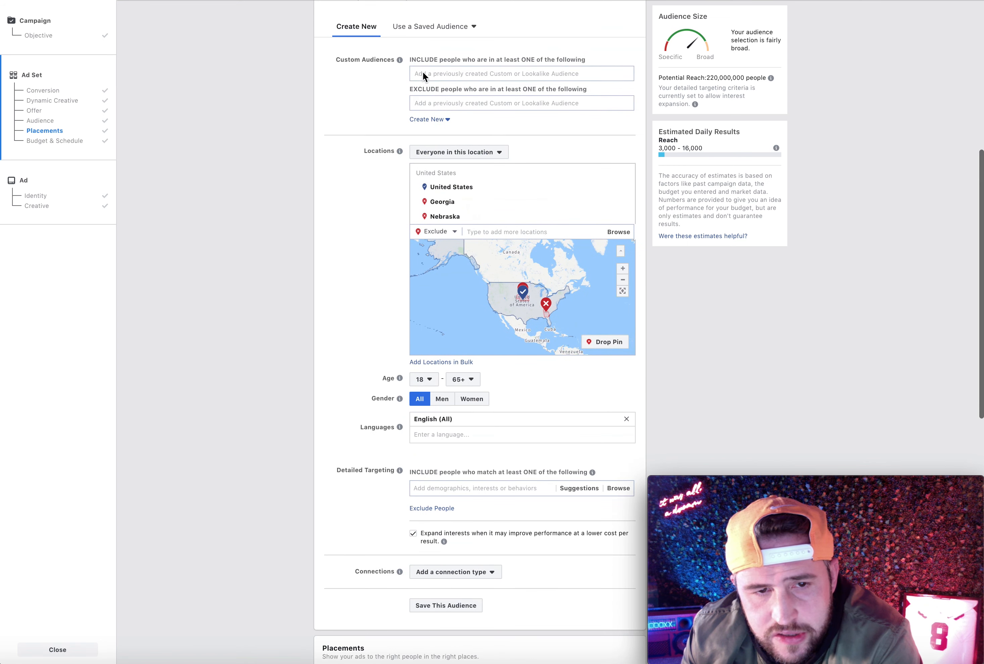
{"action": "scroll", "coordinate": [381, 325], "scroll_direction": "down", "scroll_amount": 2}
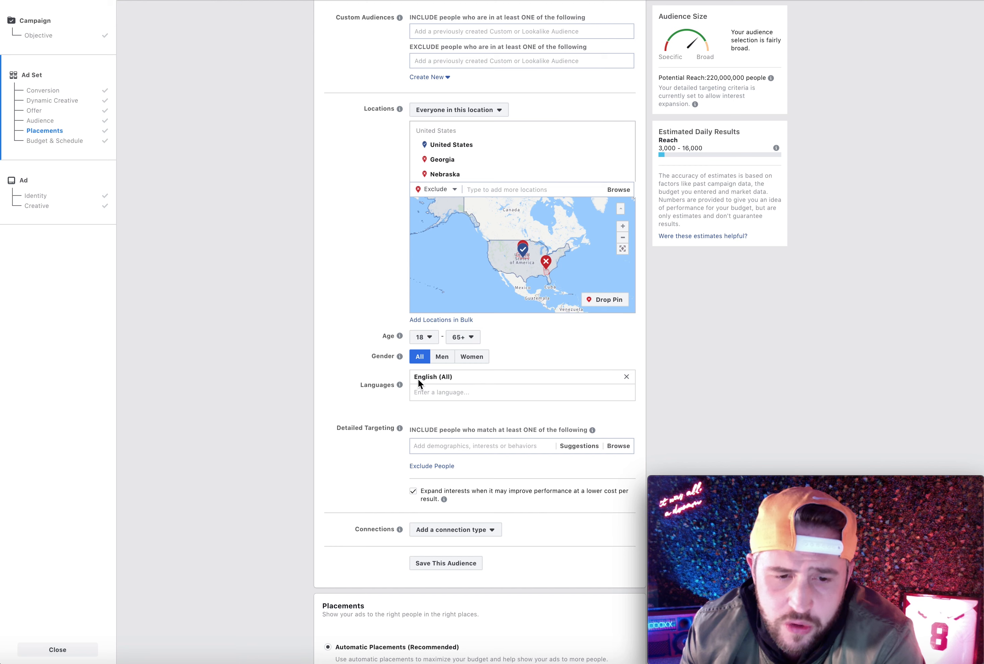
{"action": "scroll", "coordinate": [425, 427], "scroll_direction": "down", "scroll_amount": 5}
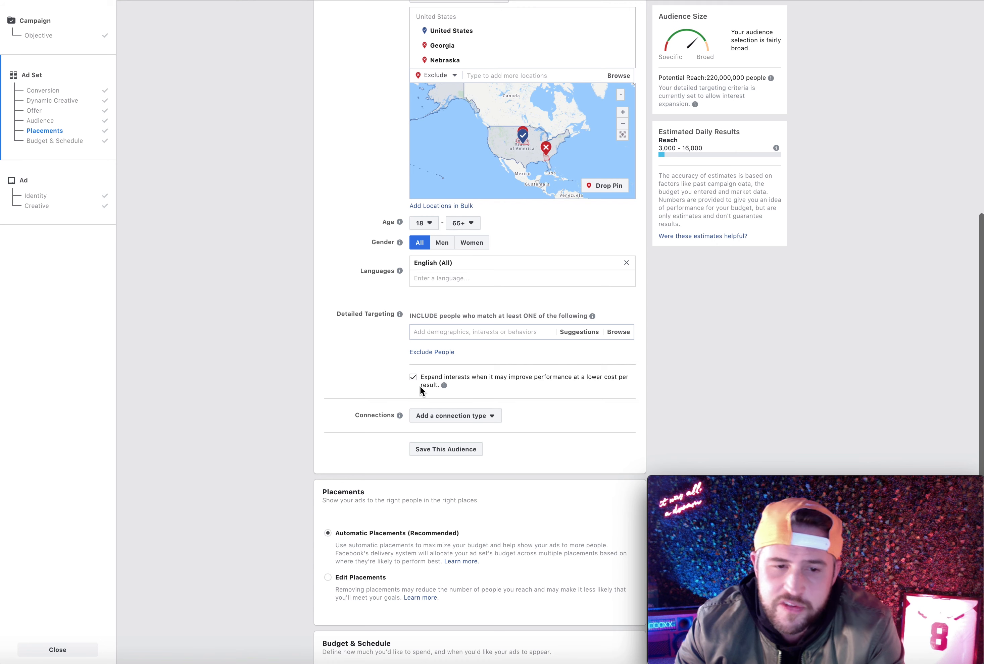
{"action": "scroll", "coordinate": [424, 394], "scroll_direction": "up", "scroll_amount": 6}
{"action": "scroll", "coordinate": [410, 318], "scroll_direction": "down", "scroll_amount": 5}
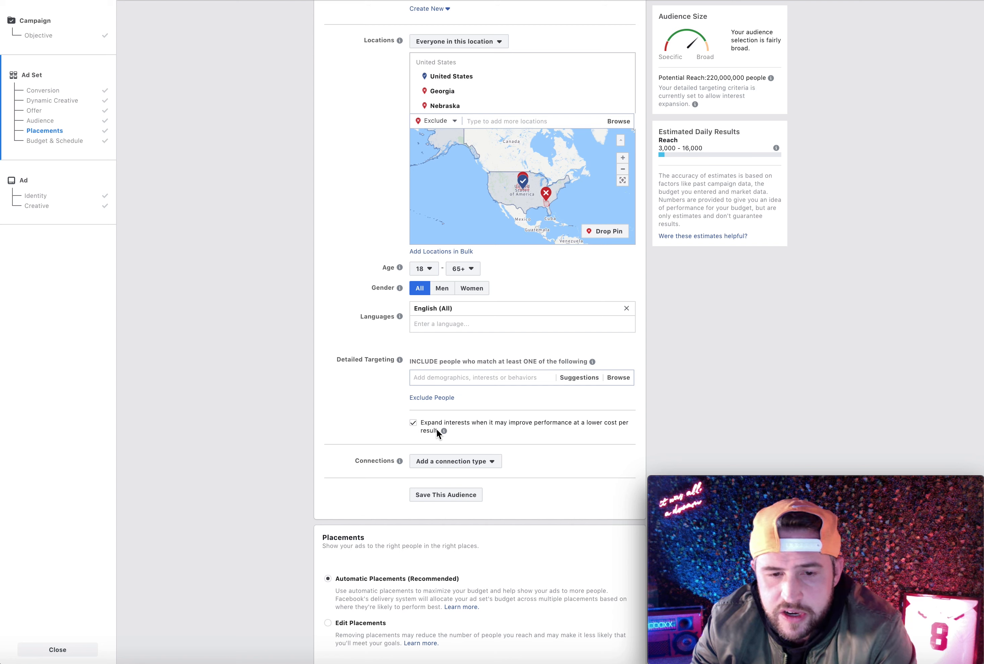
{"action": "left_click", "coordinate": [412, 422]}
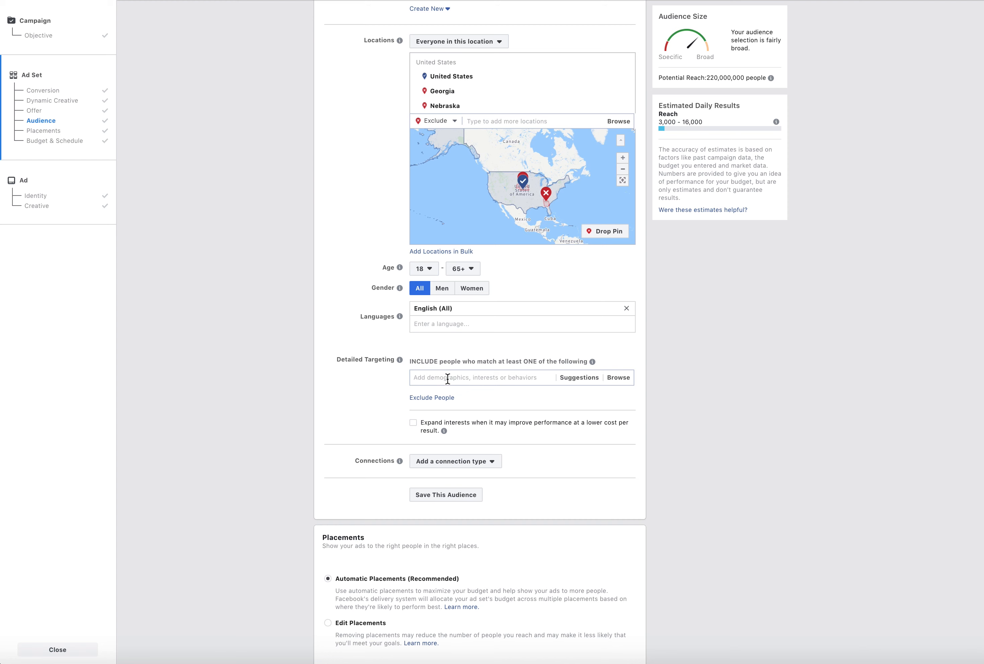
Add the interests Stetson and National FFA Organization to the included people in Detailed Targeting
{"action": "left_click", "coordinate": [470, 370]}
{"action": "type", "text": "ste"}
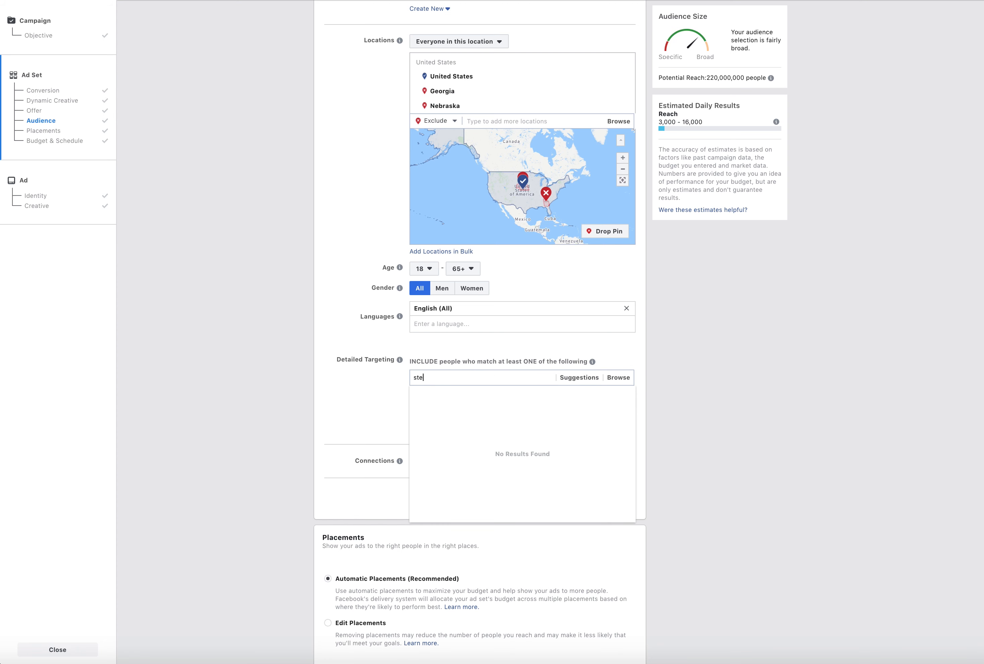
{"action": "type", "text": "tson"}
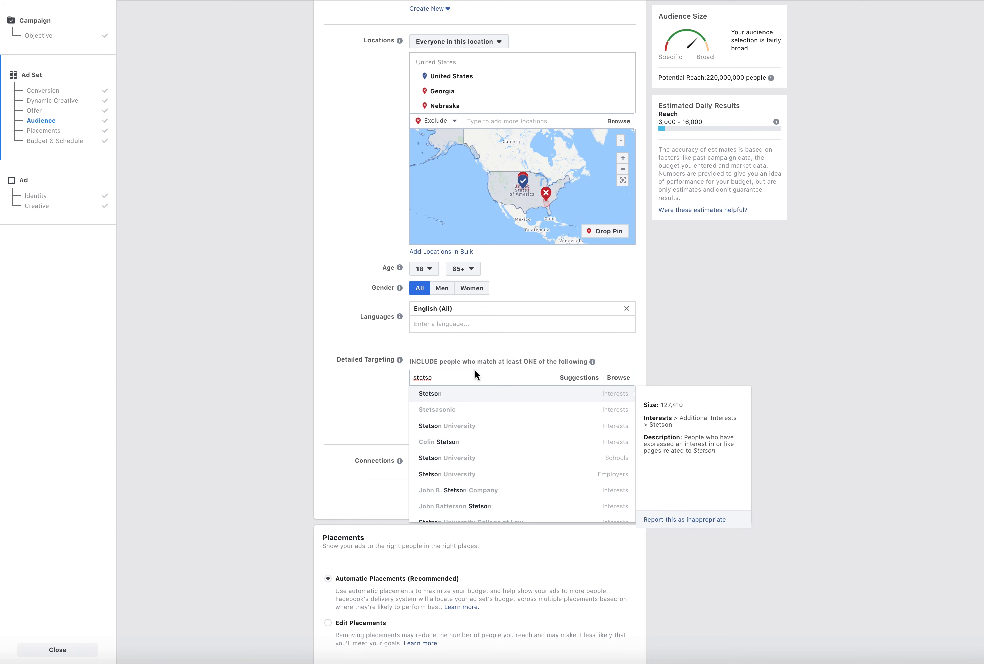
{"action": "left_click", "coordinate": [466, 397]}
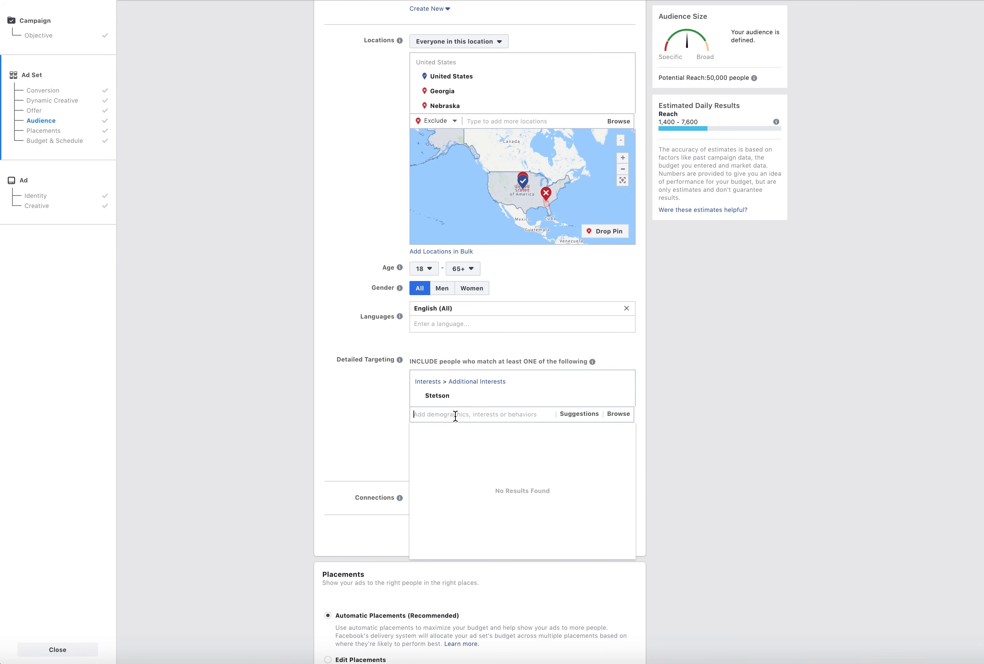
{"action": "type", "text": "fur"}
{"action": "type", "text": "ure farmers"}
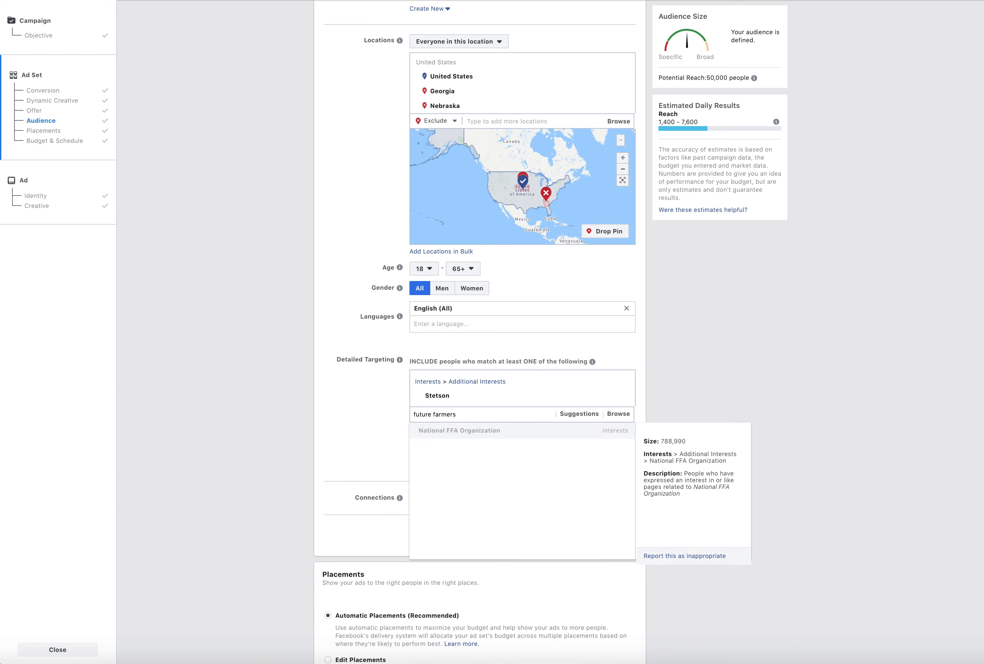
{"action": "left_click", "coordinate": [454, 434]}
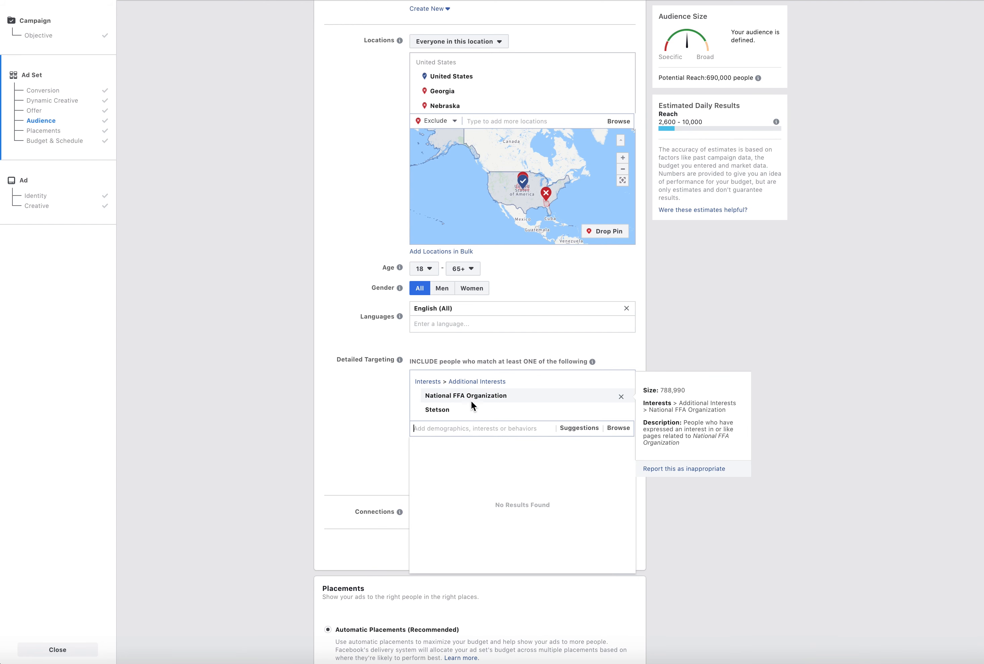
Add the suggested interests American Farm Bureau Federation and Livestock to Detailed Targeting, adding Beef cattle and removing it again
{"action": "left_click", "coordinate": [587, 428]}
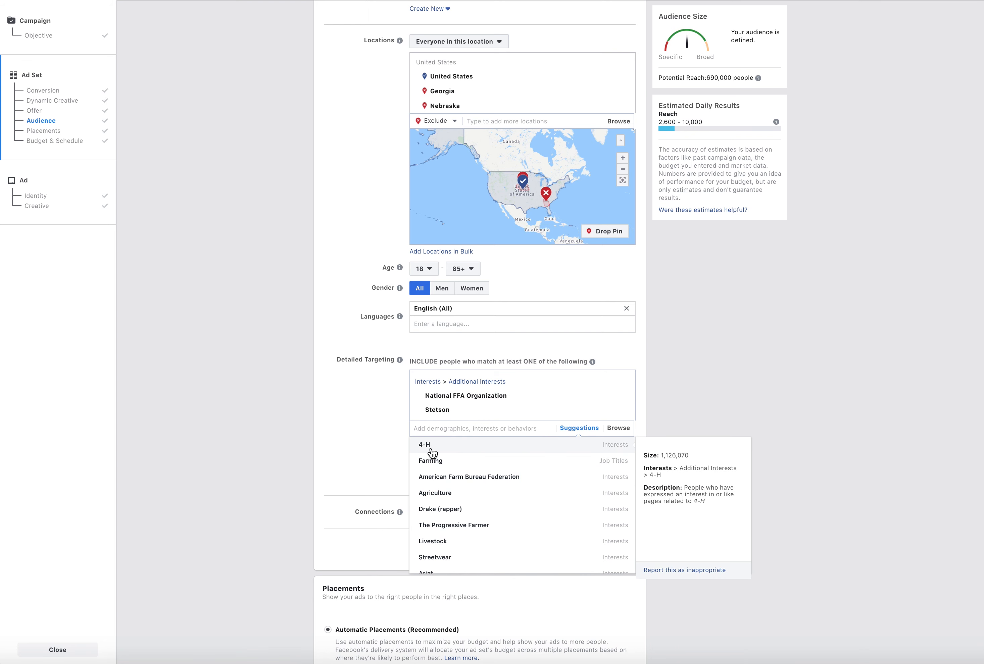
{"action": "left_click", "coordinate": [456, 477]}
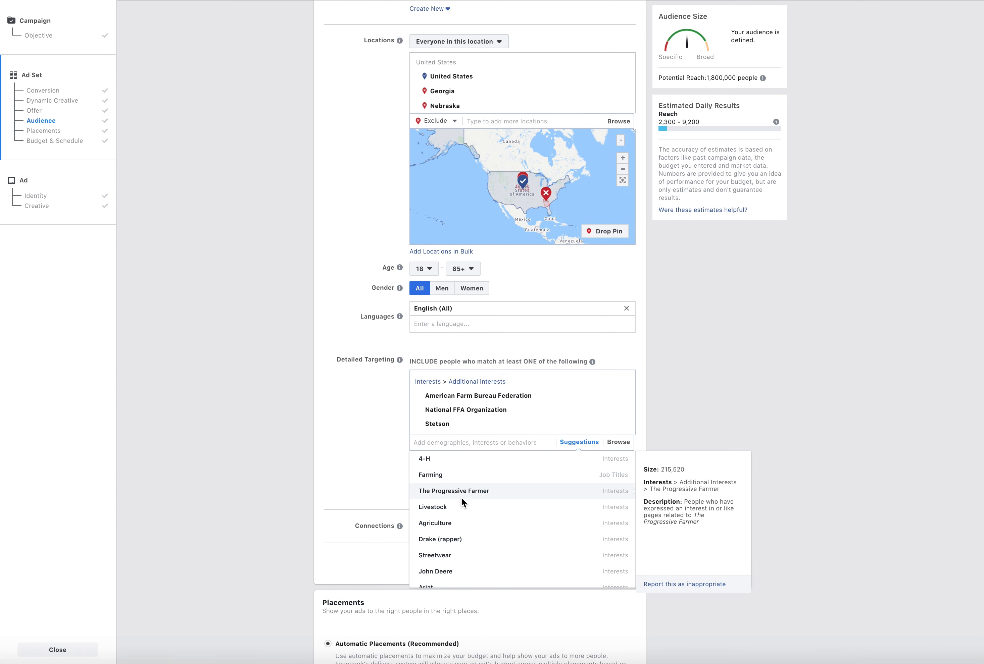
{"action": "left_click", "coordinate": [448, 508]}
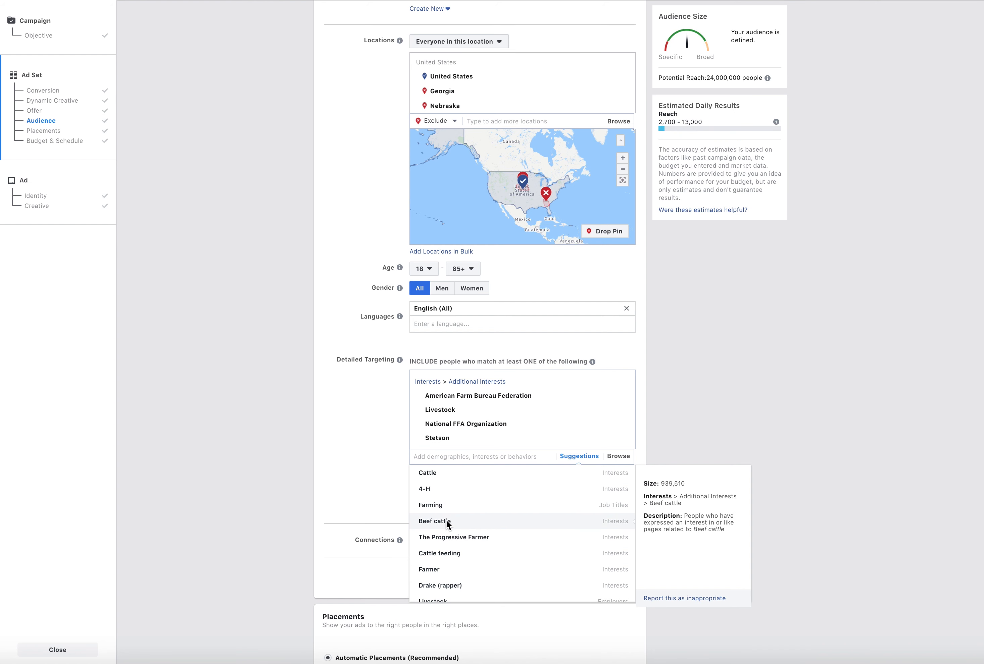
{"action": "left_click", "coordinate": [447, 523]}
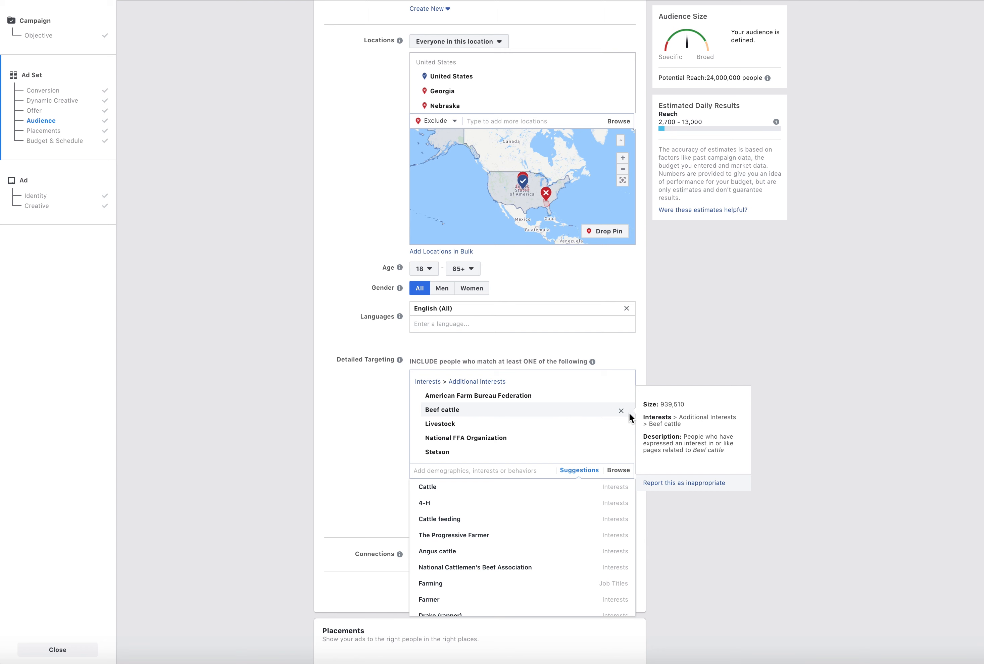
{"action": "left_click", "coordinate": [620, 410]}
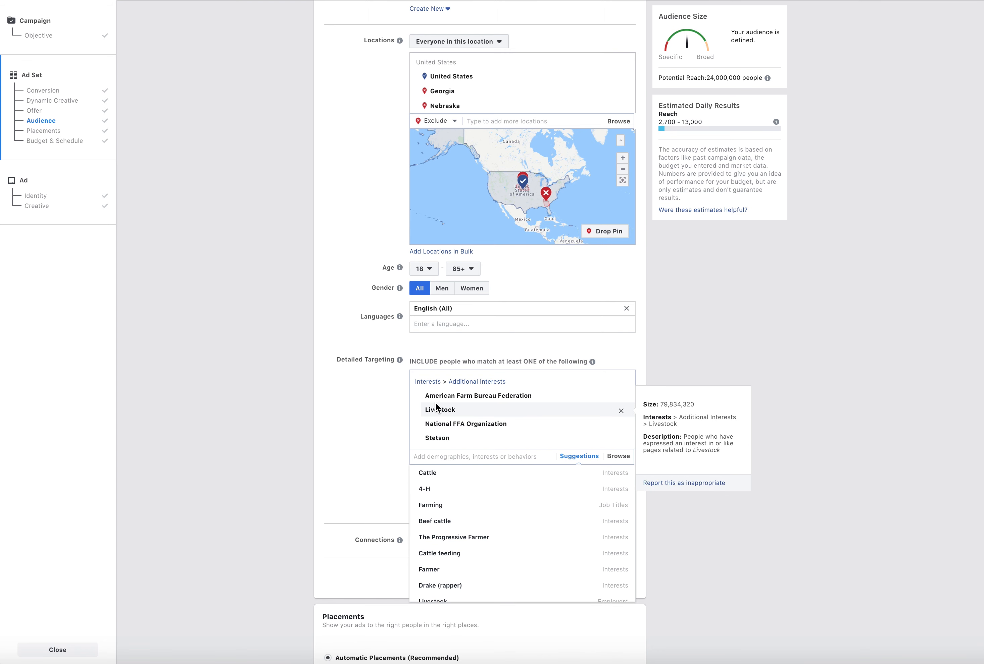
Look through the suggested targeting entries and add the job title Farming to the included people
{"action": "scroll", "coordinate": [451, 524], "scroll_direction": "down", "scroll_amount": 2}
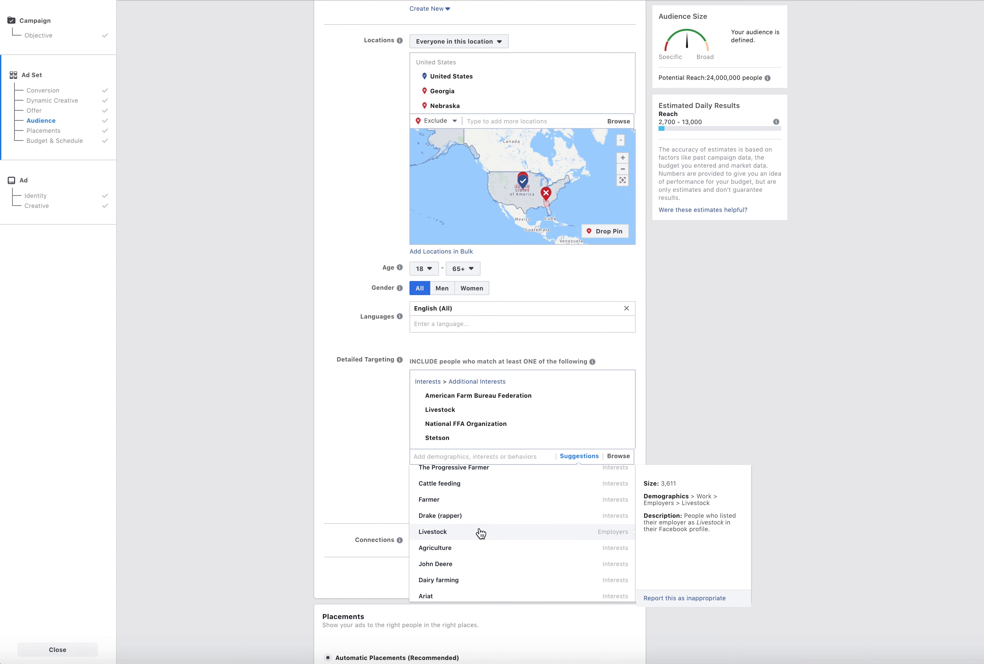
{"action": "scroll", "coordinate": [479, 529], "scroll_direction": "down", "scroll_amount": 3}
{"action": "scroll", "coordinate": [479, 529], "scroll_direction": "up", "scroll_amount": 1}
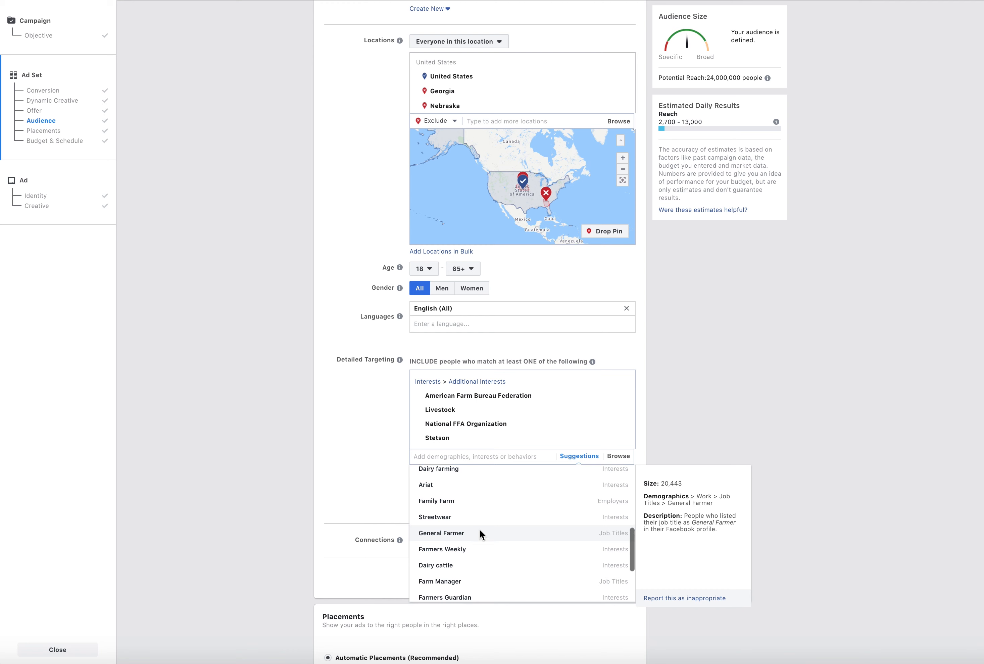
{"action": "scroll", "coordinate": [457, 504], "scroll_direction": "up", "scroll_amount": 2}
{"action": "scroll", "coordinate": [469, 515], "scroll_direction": "up", "scroll_amount": 5}
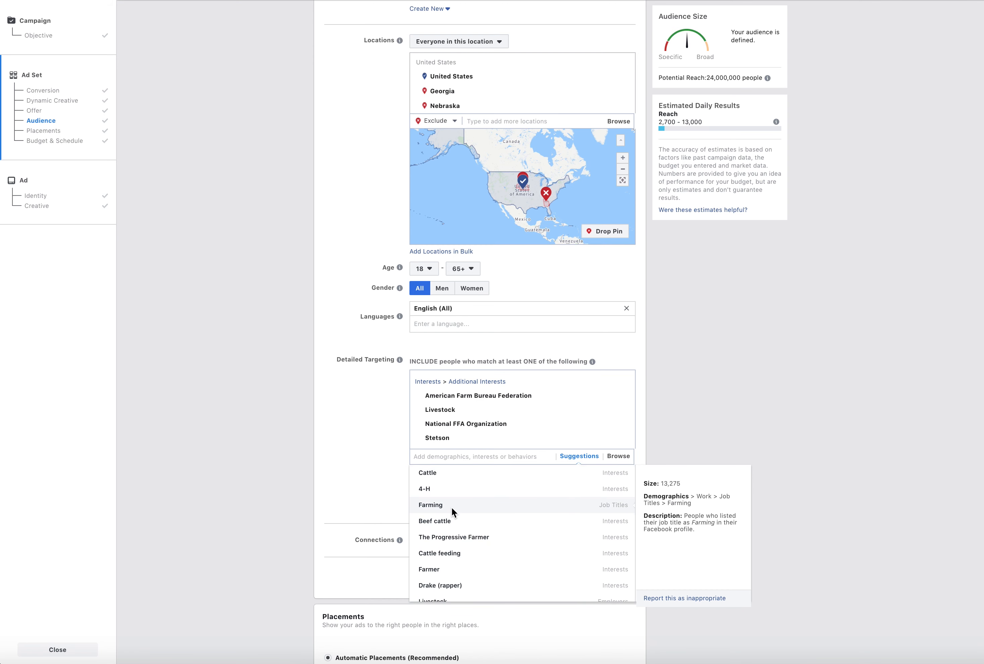
{"action": "left_click", "coordinate": [452, 507]}
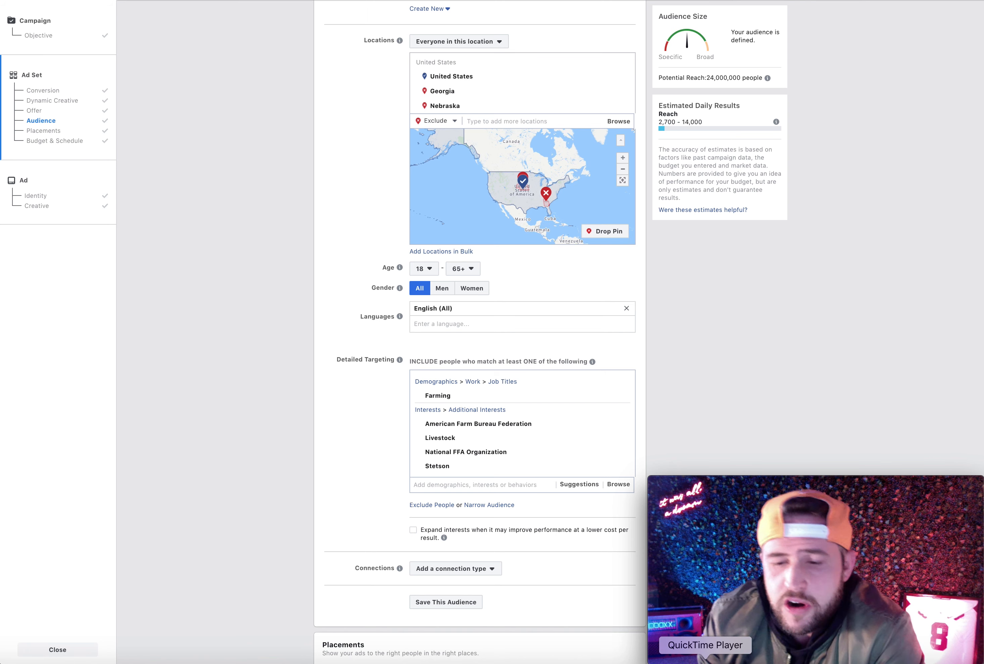
Narrow the audience to people who must also match the interest Houston Livestock Show and Rodeo
{"action": "left_click", "coordinate": [487, 505]}
{"action": "left_click", "coordinate": [490, 522]}
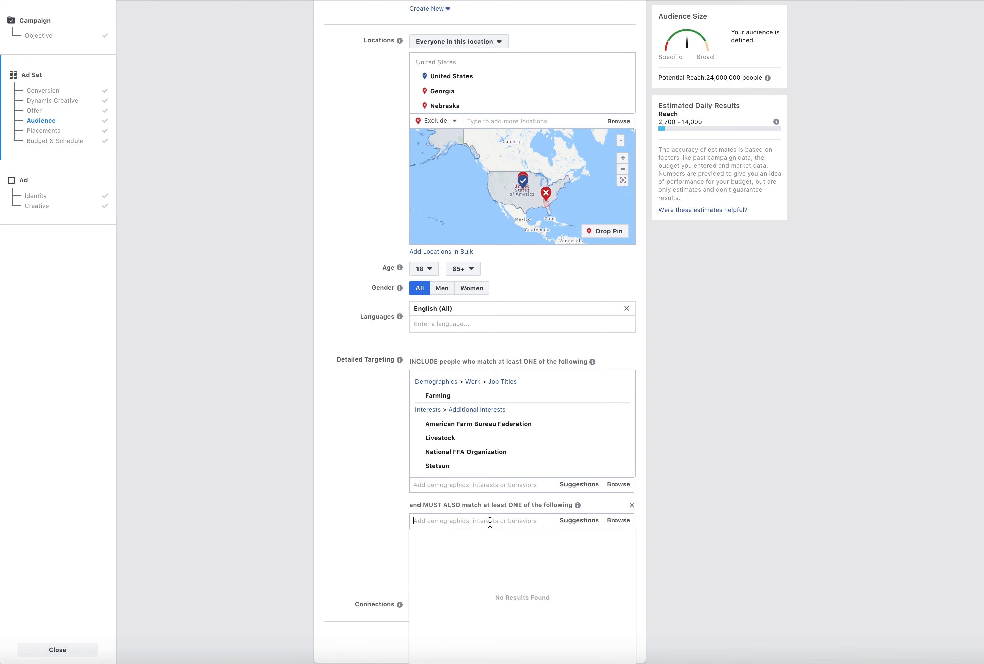
{"action": "left_click", "coordinate": [377, 495]}
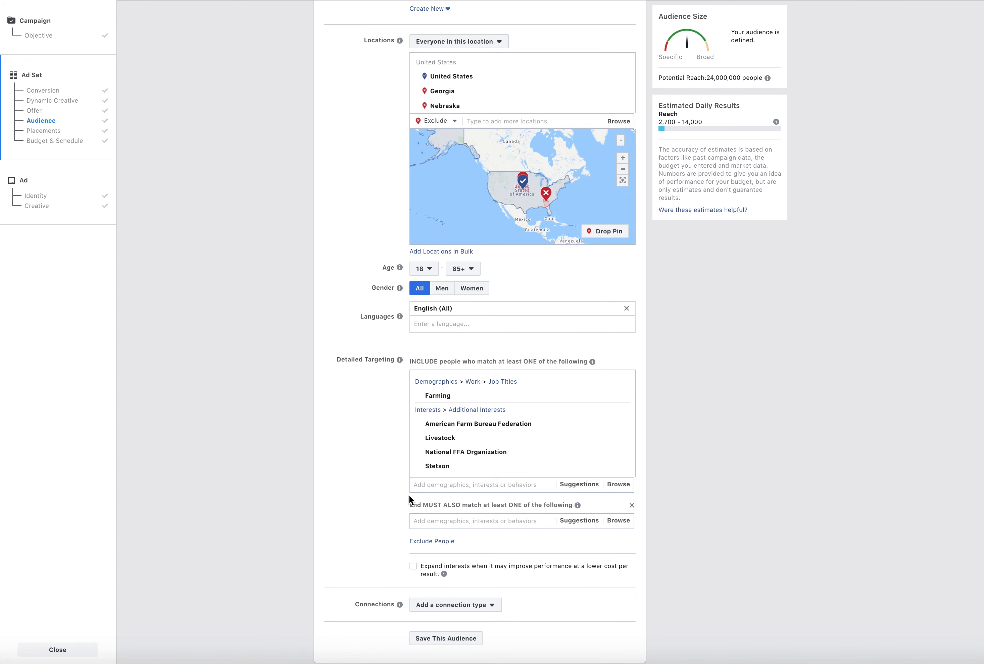
{"action": "left_click", "coordinate": [514, 521]}
{"action": "type", "text": "houston livest"}
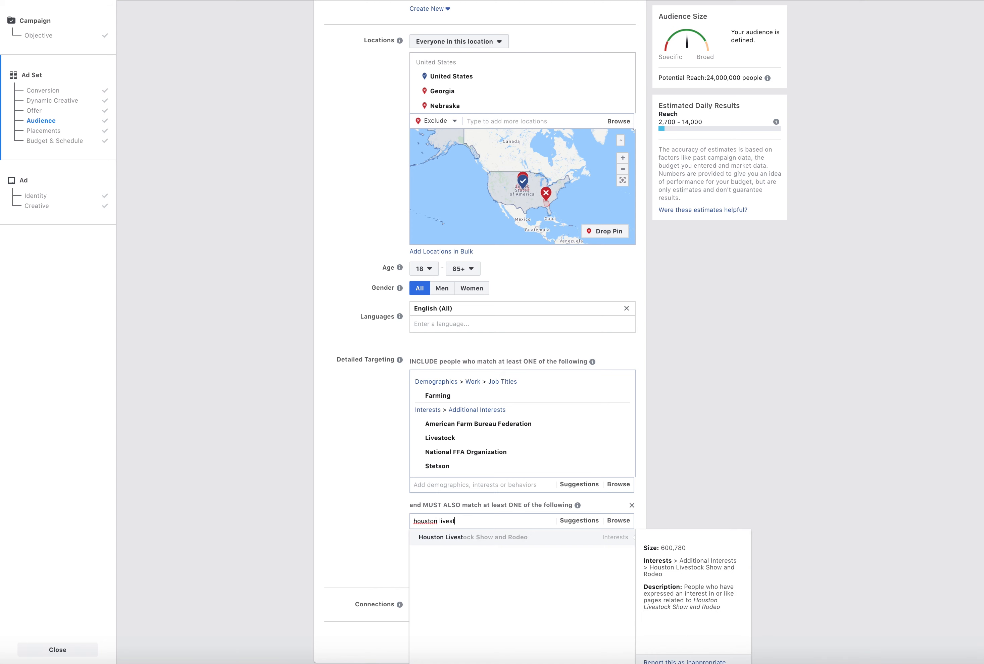
{"action": "left_click", "coordinate": [511, 537]}
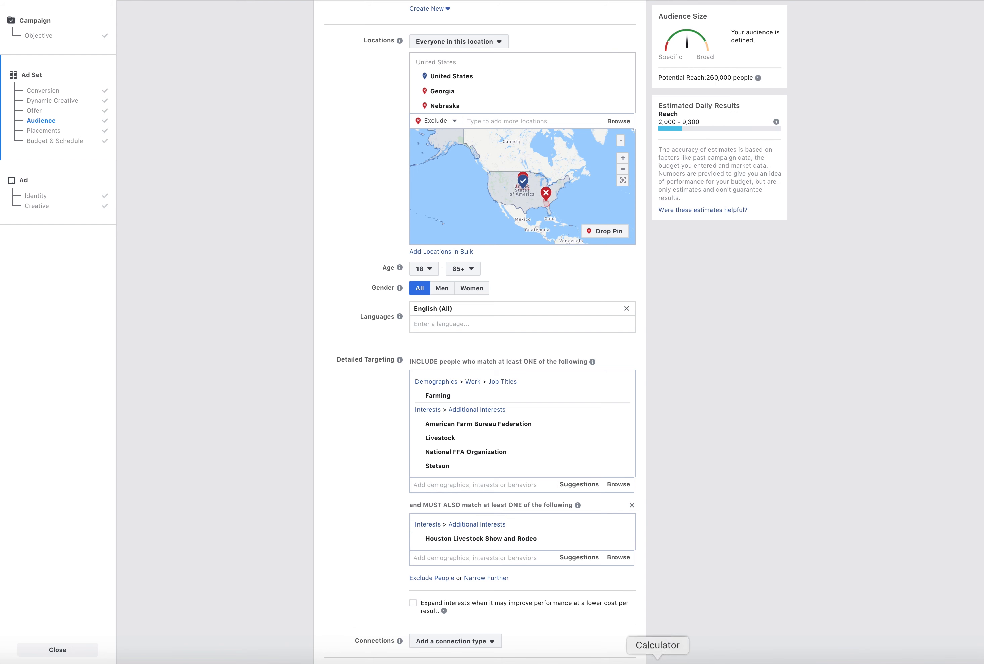
Remove the must-also-match condition containing Houston Livestock Show and Rodeo from Detailed Targeting
{"action": "left_click", "coordinate": [705, 662]}
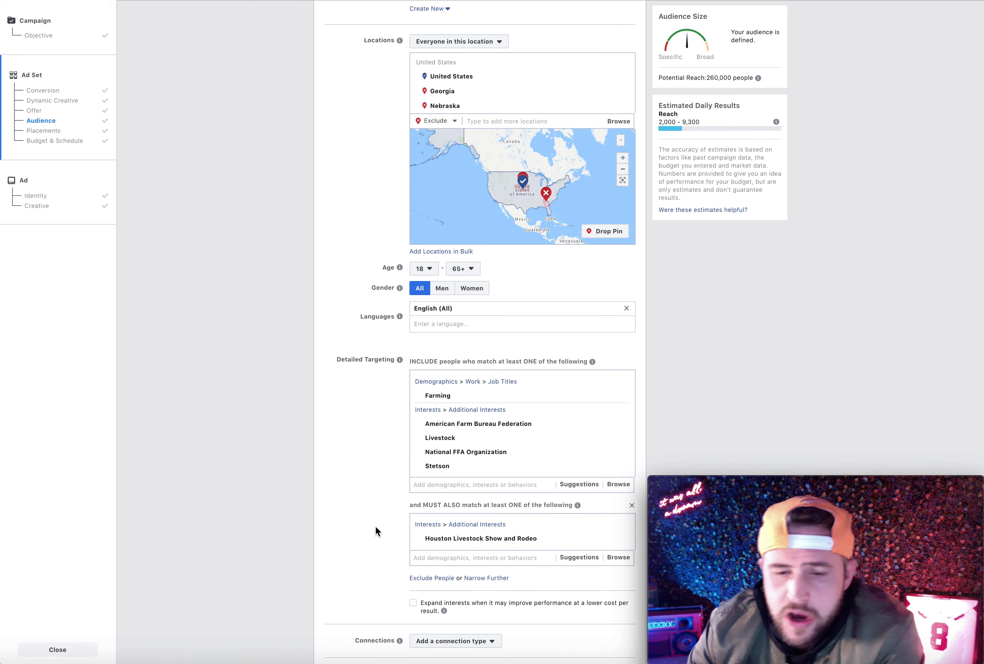
{"action": "scroll", "coordinate": [371, 524], "scroll_direction": "down", "scroll_amount": 5}
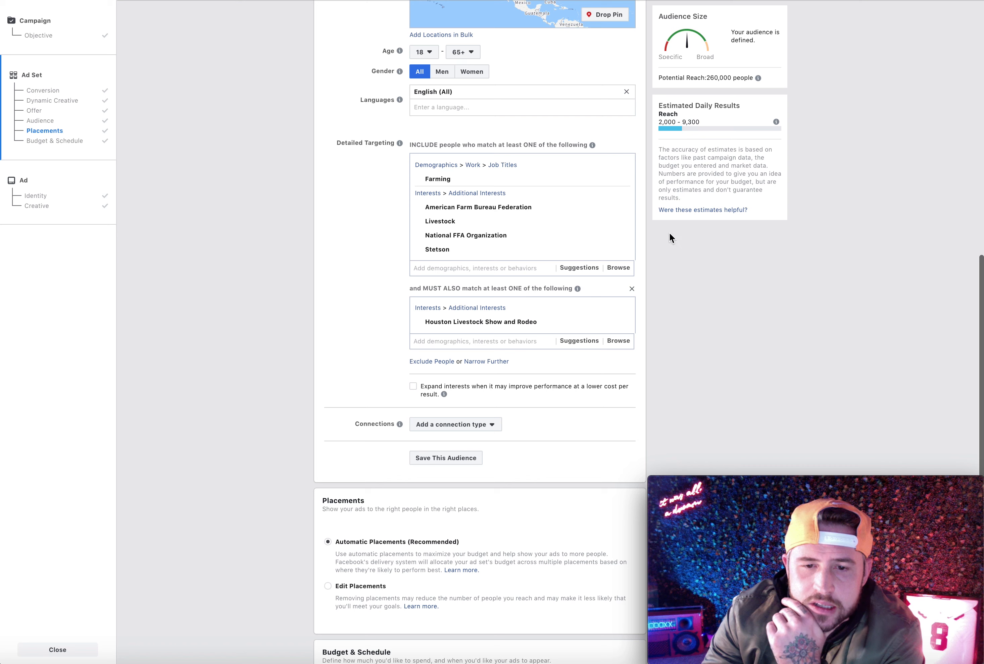
{"action": "left_click", "coordinate": [631, 289]}
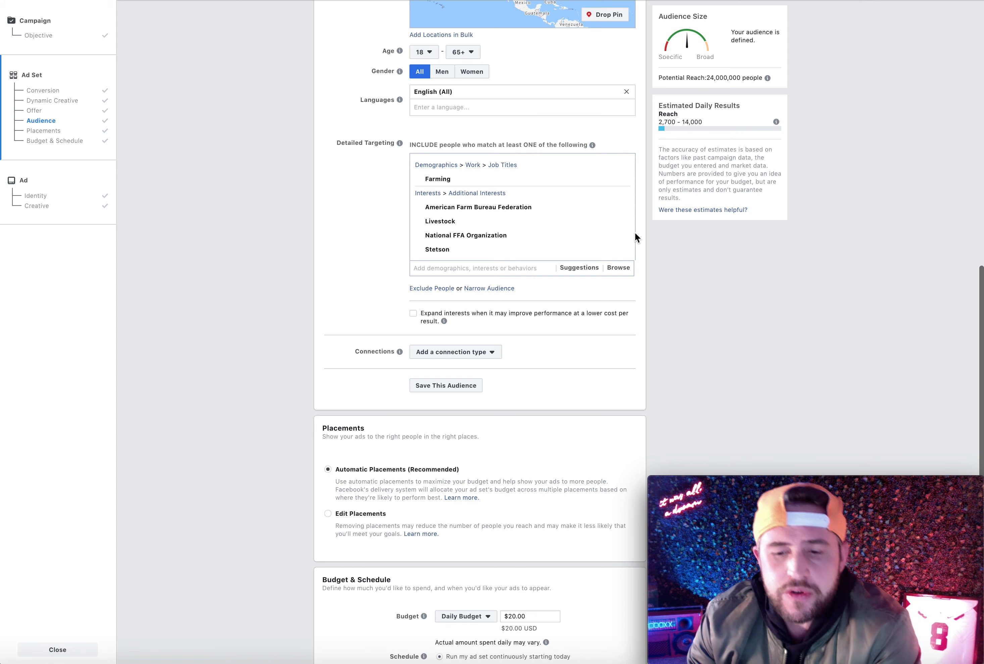
{"action": "scroll", "coordinate": [635, 233], "scroll_direction": "up", "scroll_amount": 10}
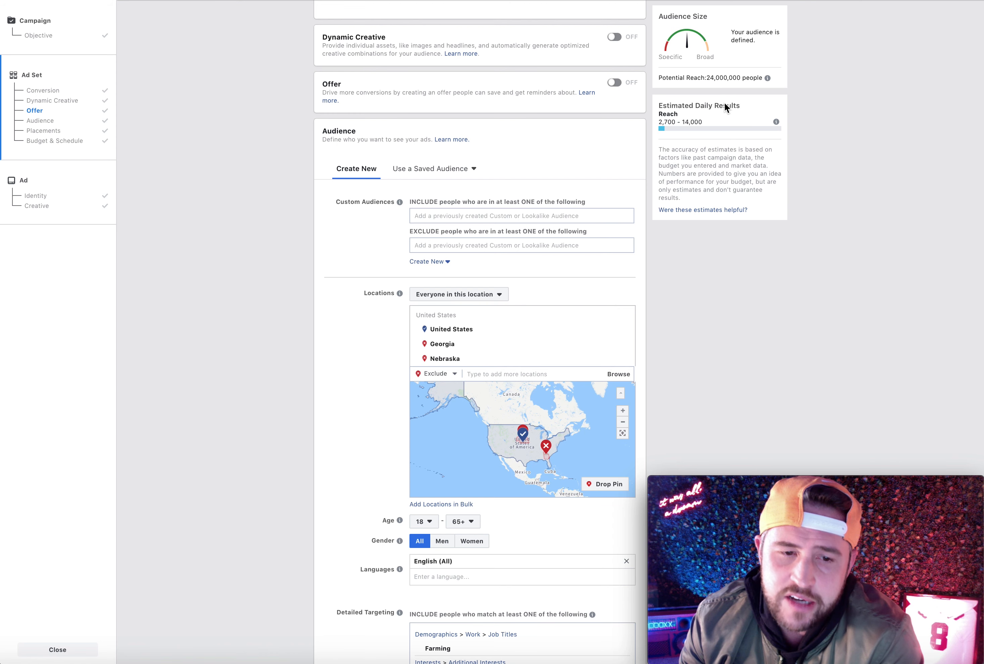
{"action": "scroll", "coordinate": [692, 186], "scroll_direction": "down", "scroll_amount": 4}
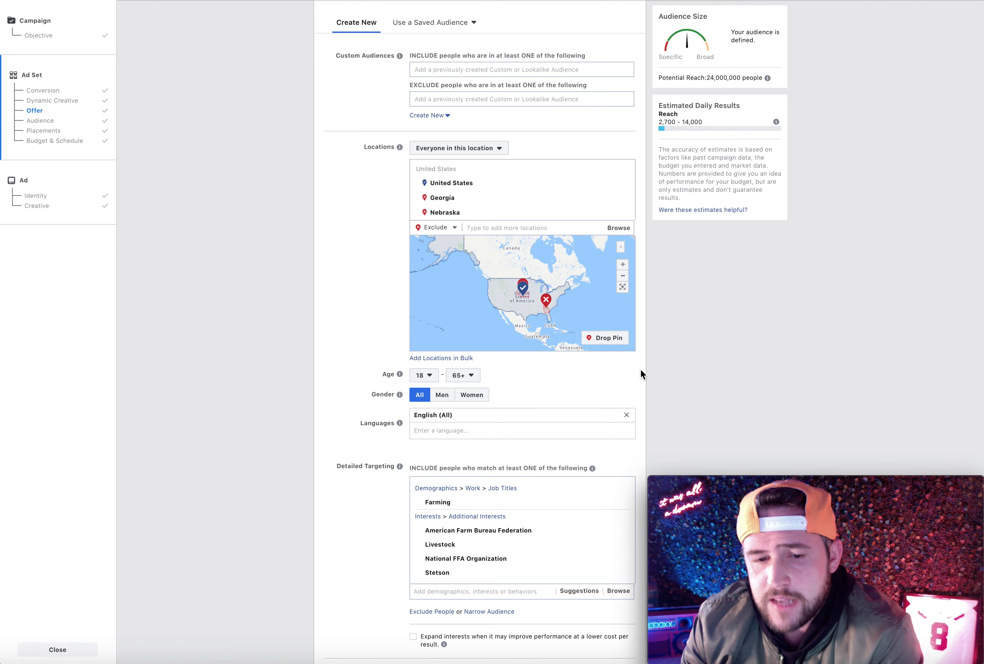
{"action": "scroll", "coordinate": [667, 313], "scroll_direction": "down", "scroll_amount": 3}
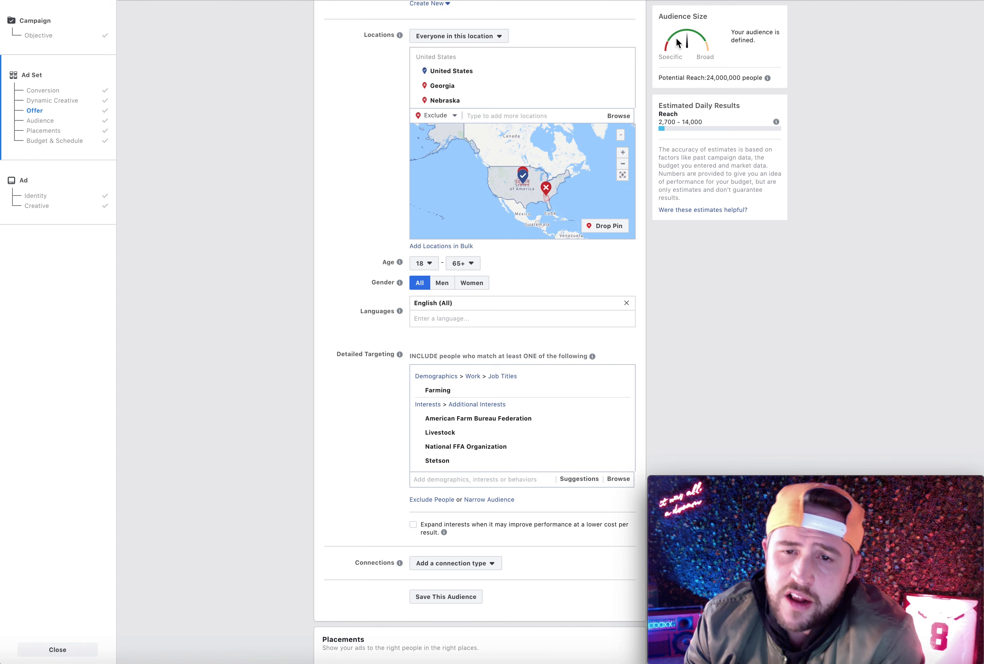
{"action": "scroll", "coordinate": [643, 419], "scroll_direction": "down", "scroll_amount": 3}
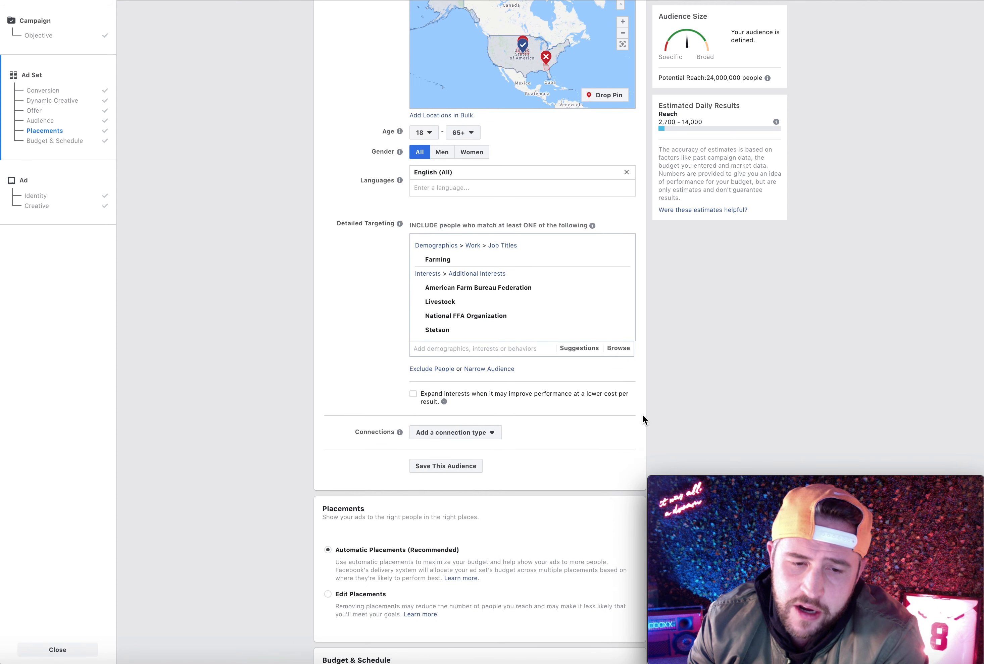
{"action": "scroll", "coordinate": [643, 416], "scroll_direction": "up", "scroll_amount": 2}
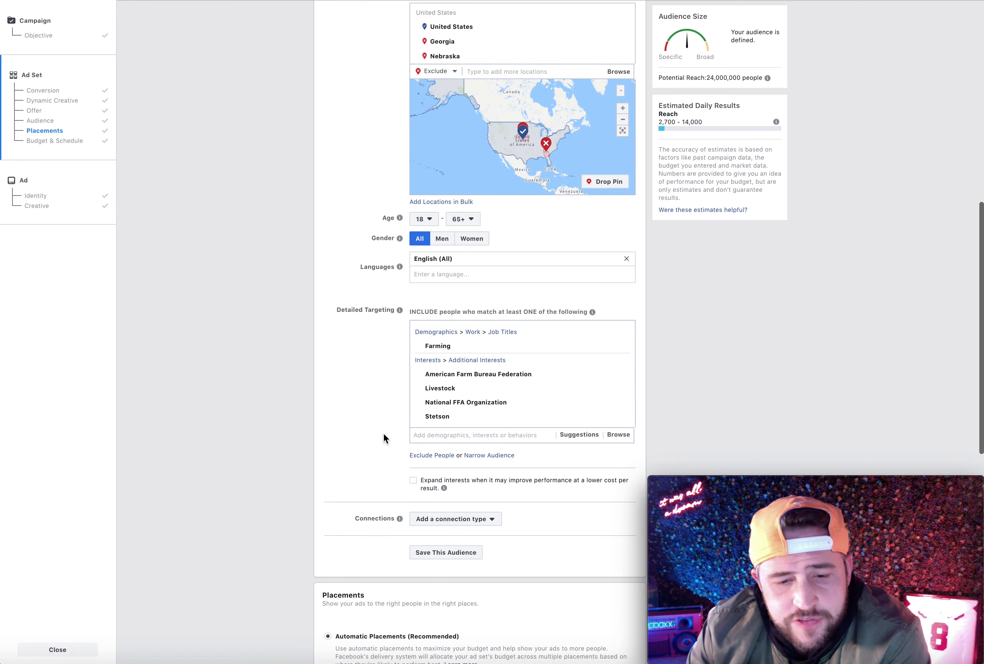
Add an empty must-also-match condition to Detailed Targeting, searching it for houston and clearing the search
{"action": "left_click", "coordinate": [477, 456]}
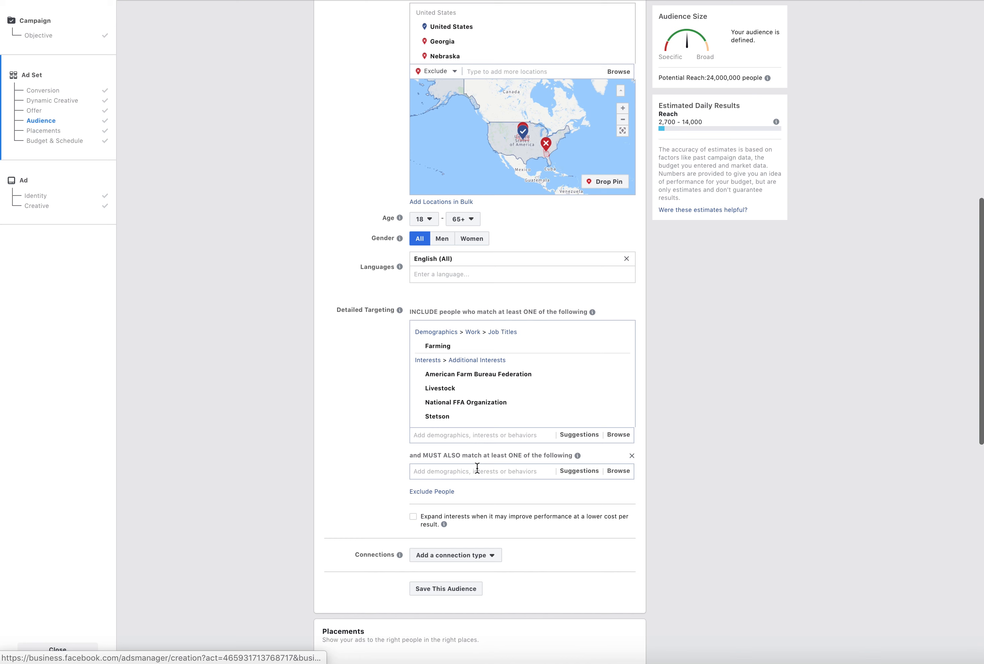
{"action": "left_click", "coordinate": [478, 473]}
{"action": "type", "text": "houston"}
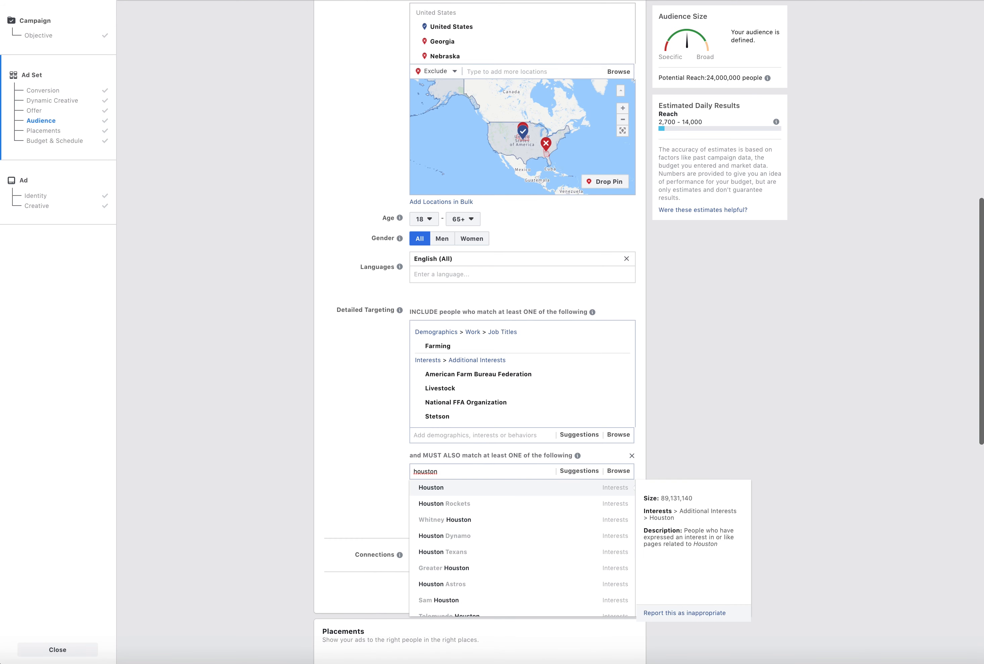
{"action": "key", "text": "super+a"}
{"action": "key", "text": "BackSpace"}
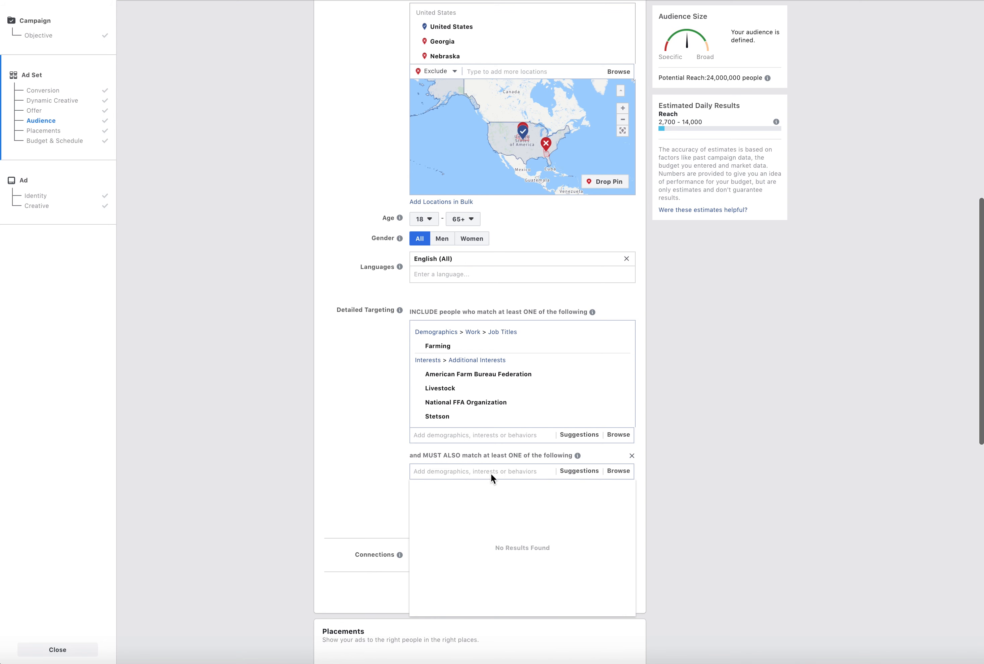
{"action": "left_click", "coordinate": [398, 389]}
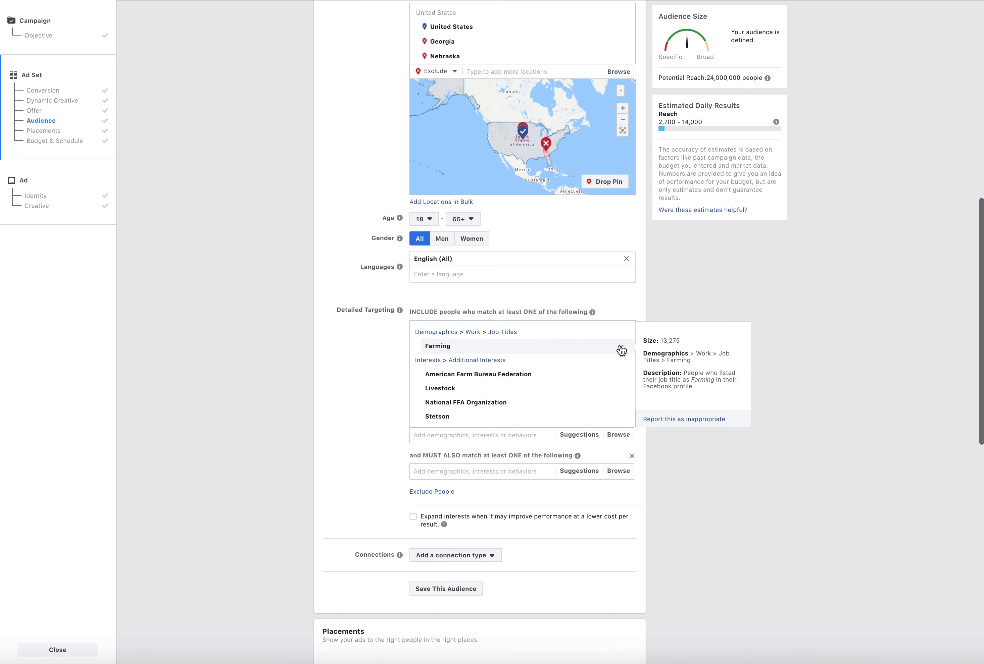
Remove the Farming job title and all four interests from the included people in Detailed Targeting
{"action": "left_click", "coordinate": [621, 347]}
{"action": "left_click", "coordinate": [621, 347]}
{"action": "left_click", "coordinate": [621, 347]}
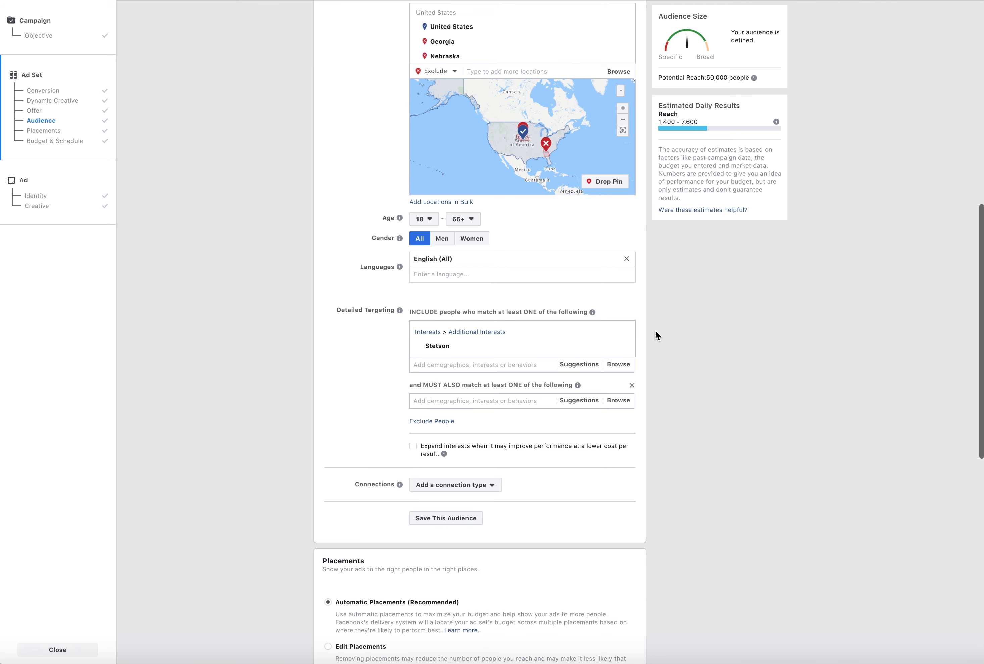
{"action": "left_click", "coordinate": [621, 348]}
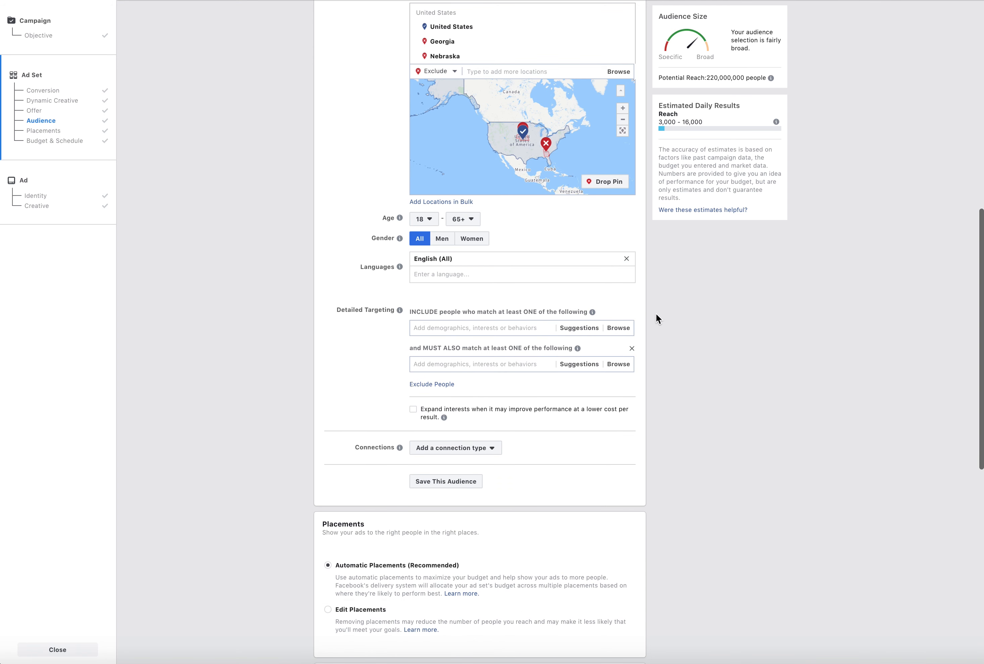
{"action": "left_click", "coordinate": [487, 327]}
{"action": "type", "text": "gary ve"}
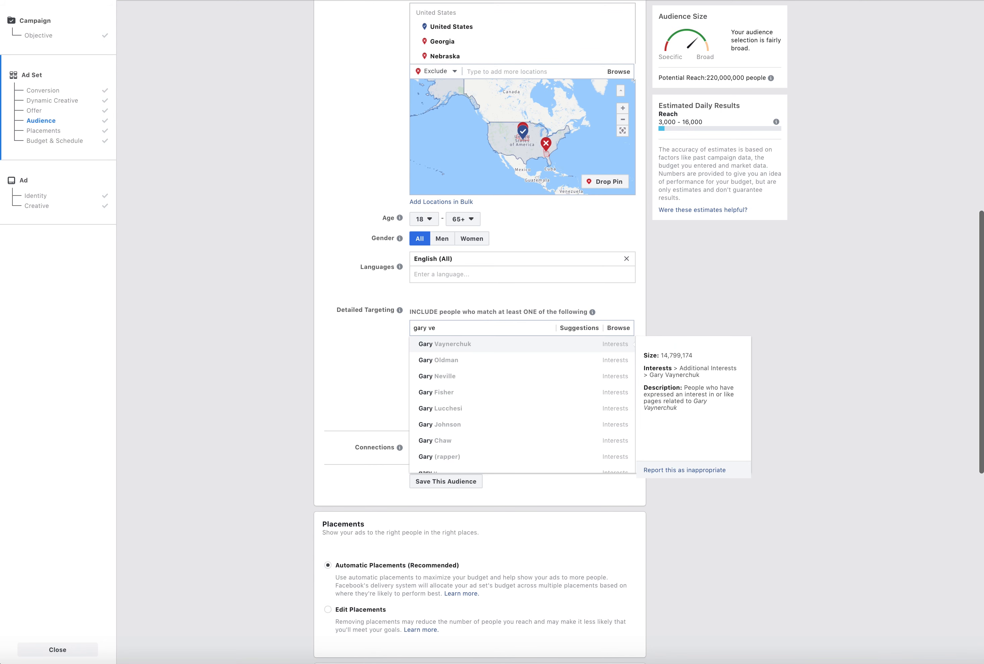
{"action": "left_click", "coordinate": [483, 346]}
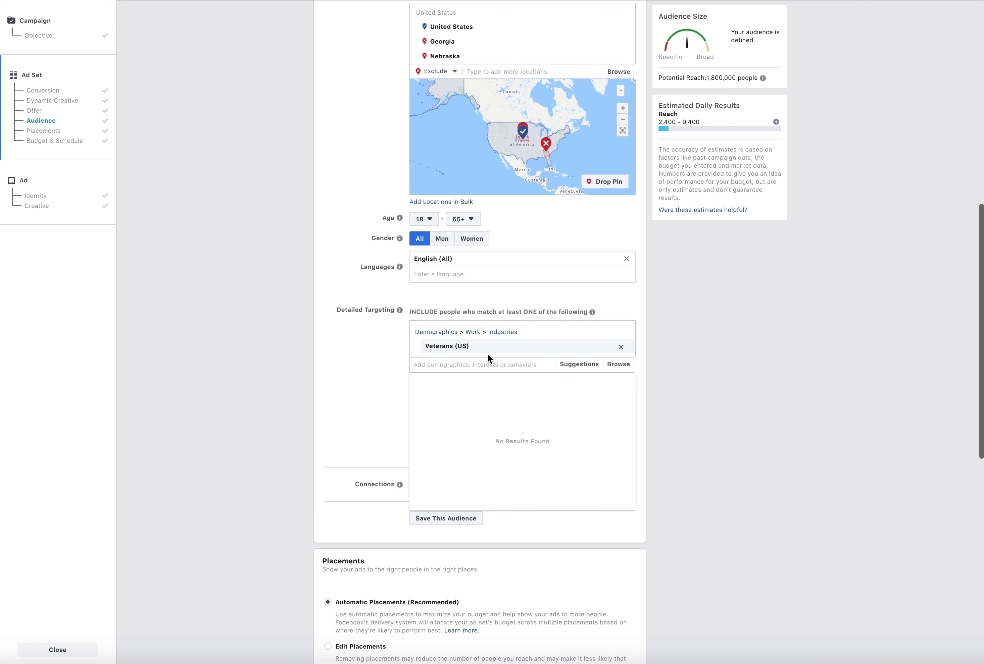
{"action": "left_click", "coordinate": [621, 347]}
Add the interest Gary Vaynerchuk and the suggested interest Grant Cardone to the included people in Detailed Targeting
{"action": "left_click", "coordinate": [452, 327]}
{"action": "type", "text": "gary"}
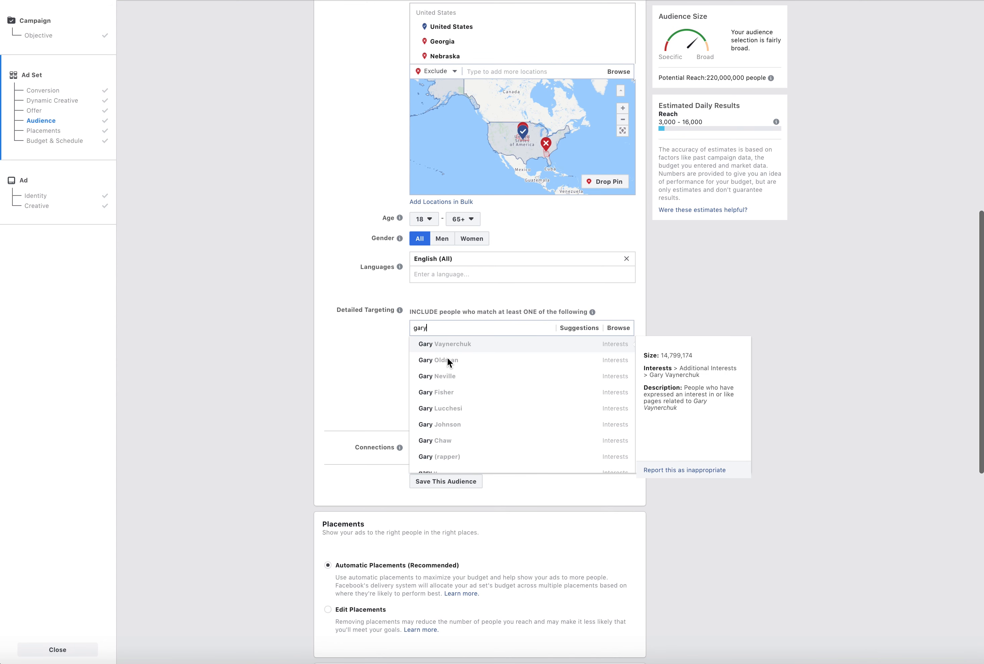
{"action": "key", "text": "Return"}
{"action": "left_click", "coordinate": [568, 364]}
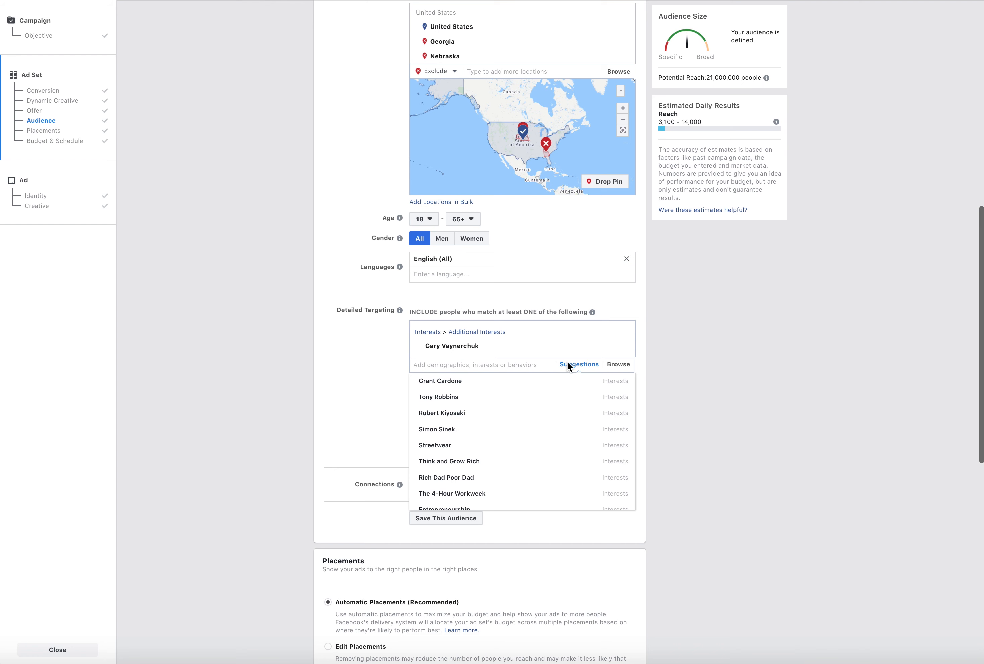
{"action": "left_click", "coordinate": [490, 383]}
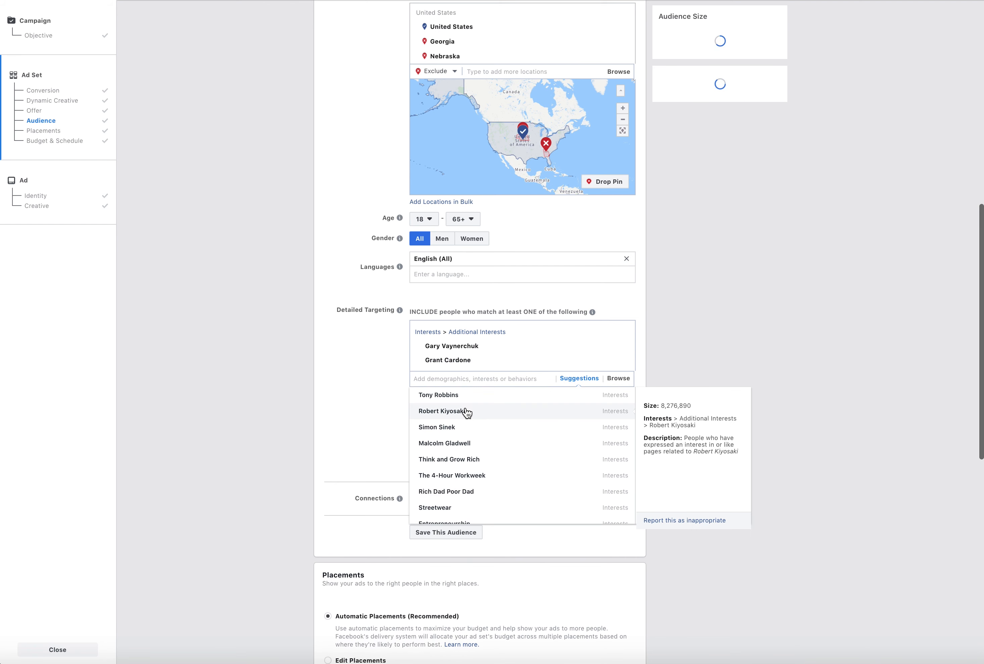
Add the suggested interests Rich Dad Poor Dad and Entrepreneurship to the included people in Detailed Targeting
{"action": "scroll", "coordinate": [464, 437], "scroll_direction": "down", "scroll_amount": 2}
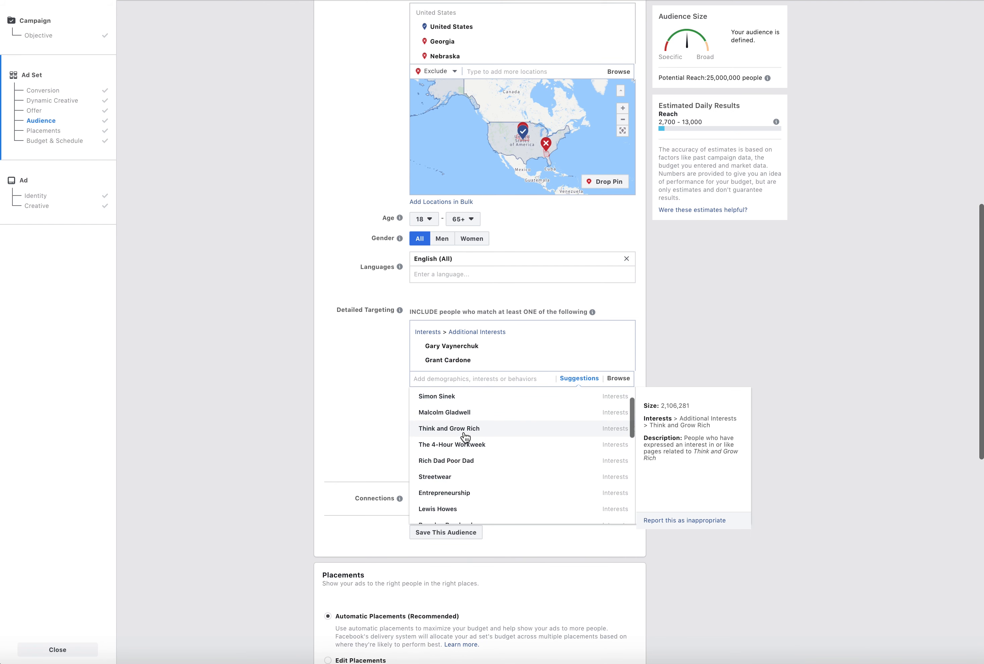
{"action": "scroll", "coordinate": [464, 432], "scroll_direction": "down", "scroll_amount": 3}
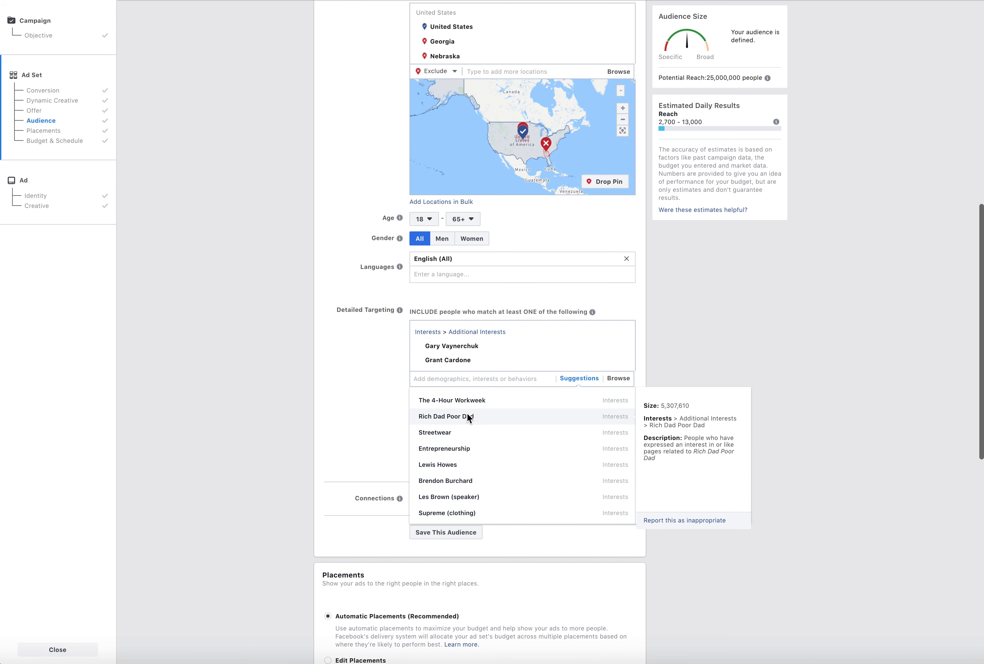
{"action": "left_click", "coordinate": [467, 414]}
{"action": "scroll", "coordinate": [468, 456], "scroll_direction": "down", "scroll_amount": 2}
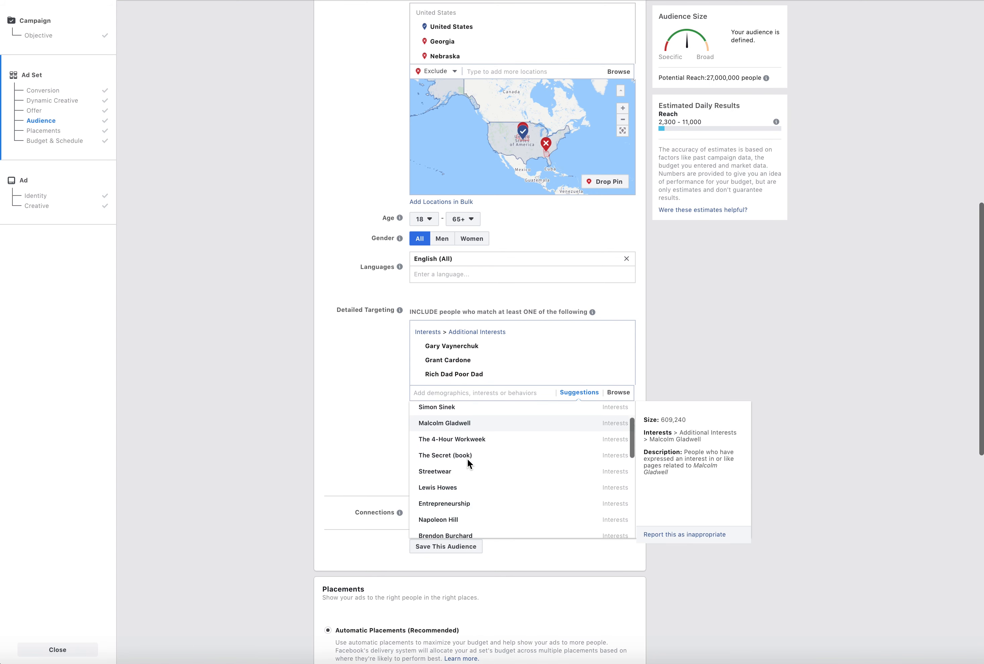
{"action": "scroll", "coordinate": [467, 458], "scroll_direction": "down", "scroll_amount": 4}
{"action": "left_click", "coordinate": [466, 434]}
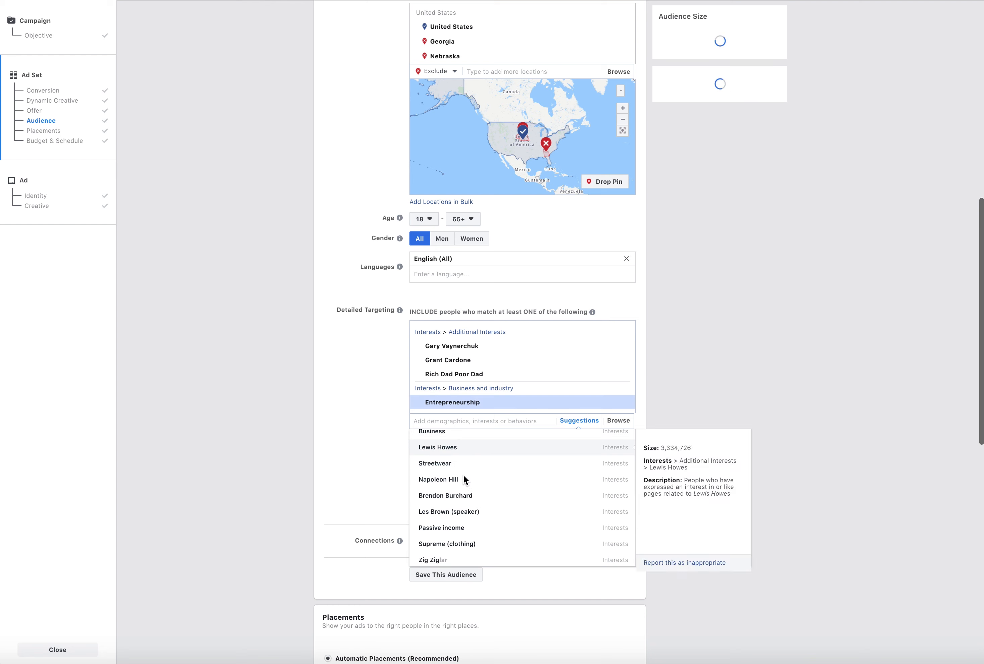
Include the suggested Small business interest and the Business Owner job title in Detailed Targeting
{"action": "scroll", "coordinate": [462, 501], "scroll_direction": "down", "scroll_amount": 5}
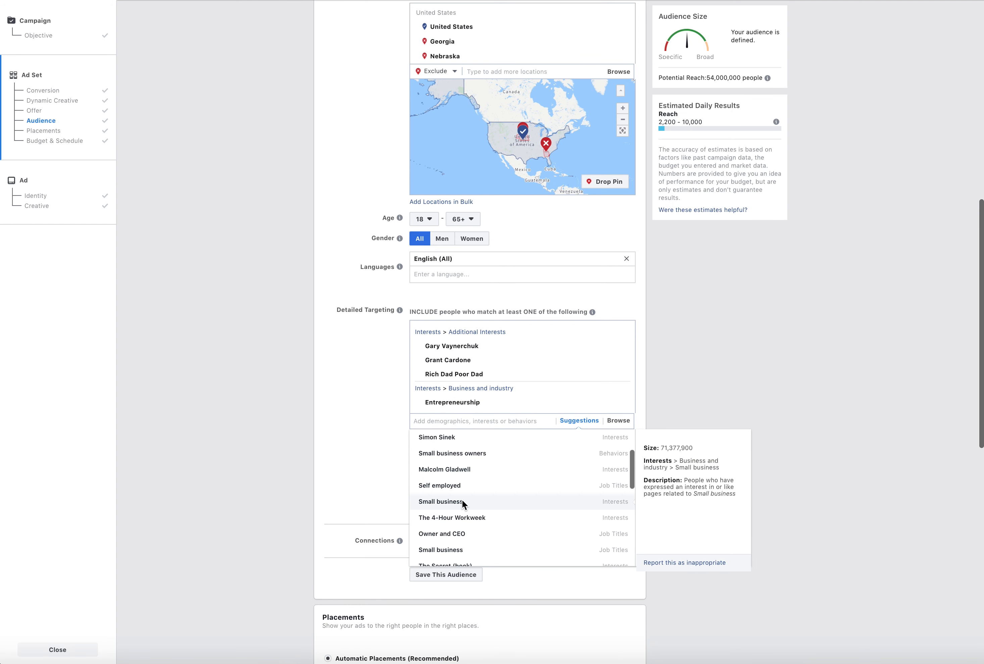
{"action": "left_click", "coordinate": [455, 530]}
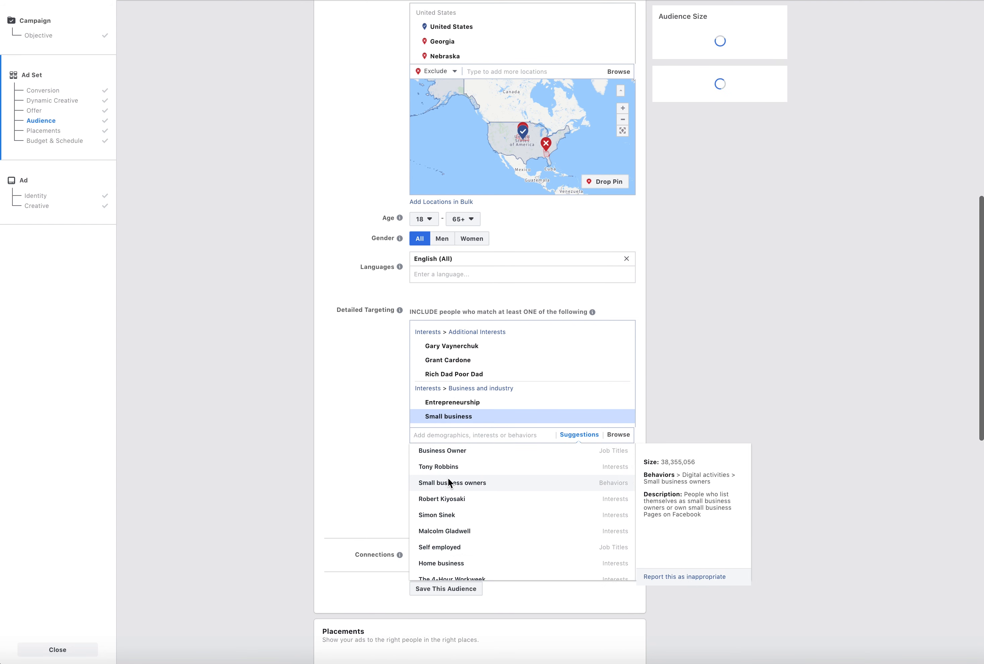
{"action": "left_click", "coordinate": [454, 453]}
{"action": "left_click", "coordinate": [371, 449]}
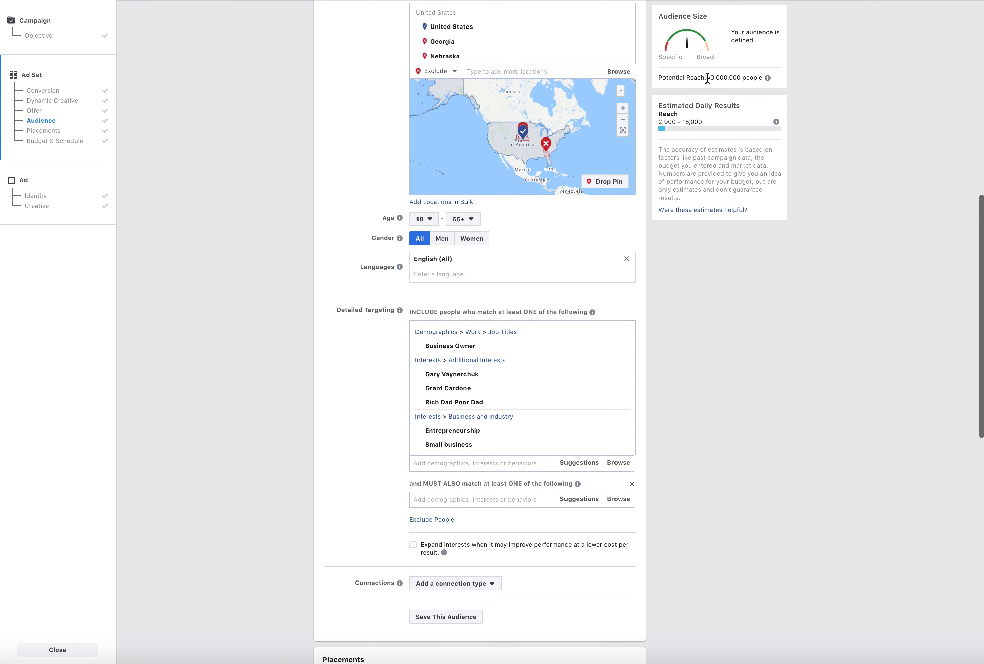
Check the potential reach and narrow the audience to people who must also match the interest Tony Robbins
{"action": "left_click_drag", "start_coordinate": [708, 77], "coordinate": [746, 77]}
{"action": "left_click", "coordinate": [732, 412]}
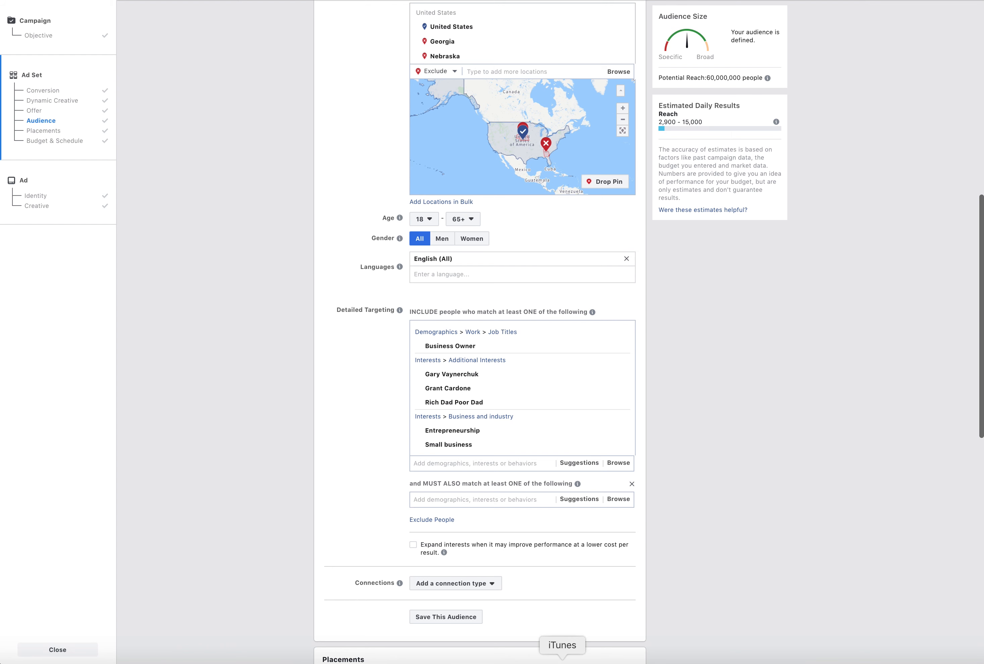
{"action": "type", "text": "tony robbi"}
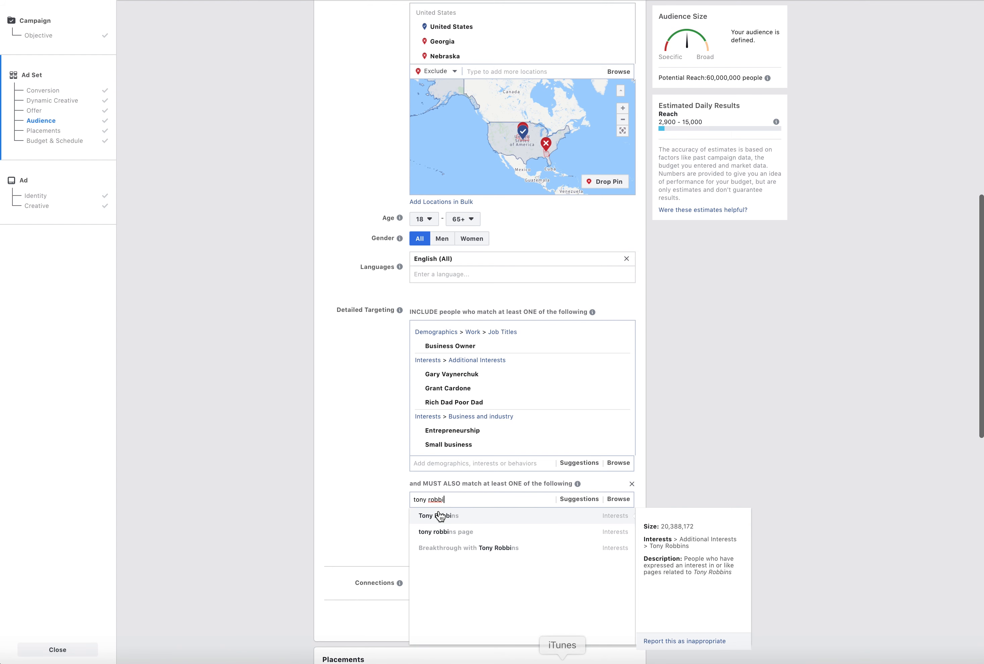
{"action": "left_click", "coordinate": [441, 522]}
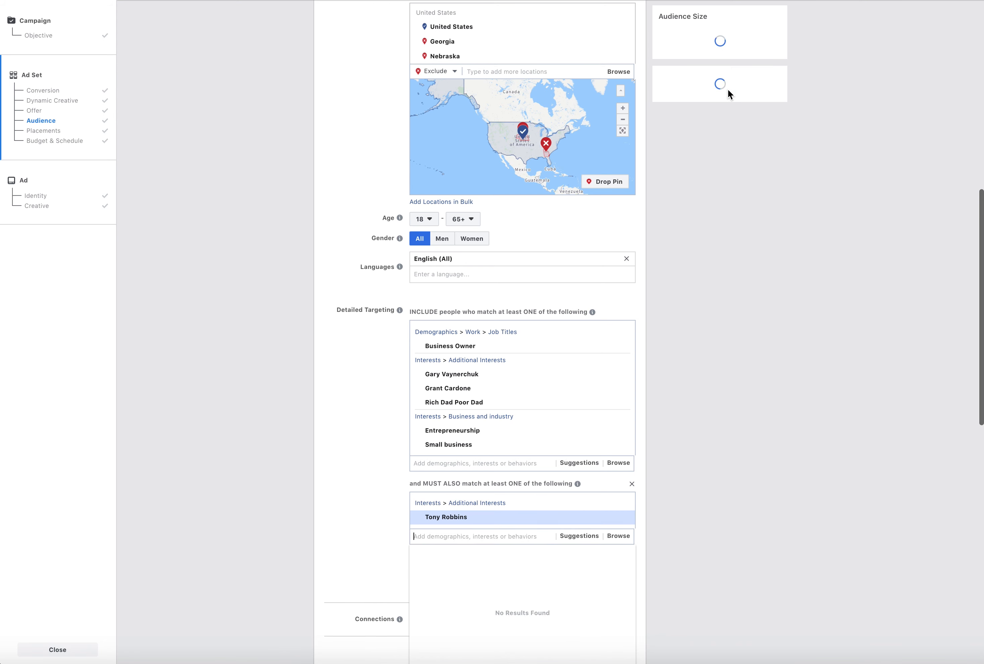
{"action": "left_click", "coordinate": [691, 464]}
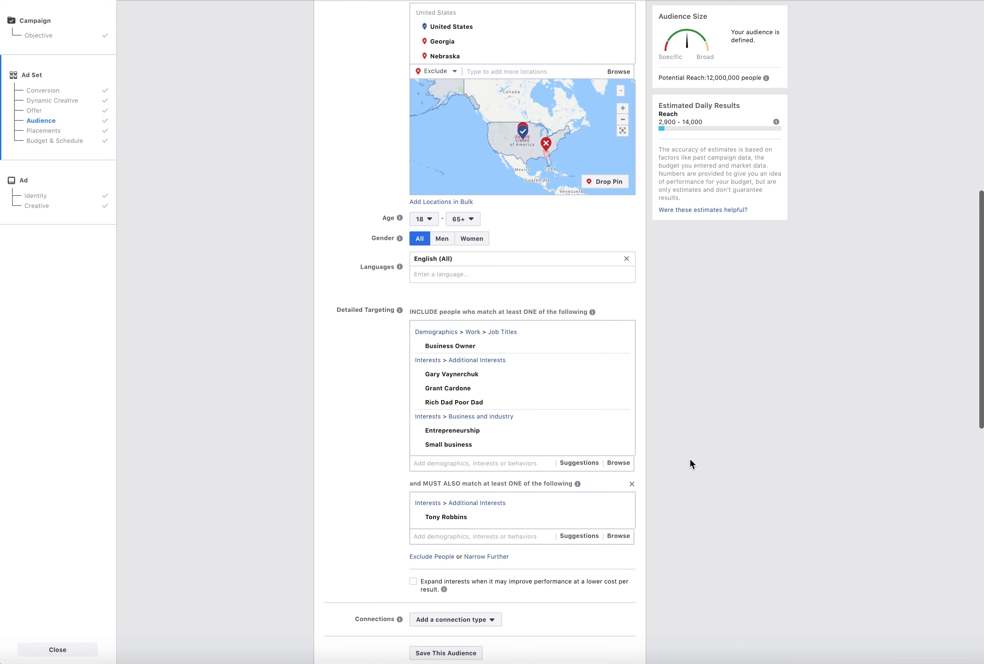
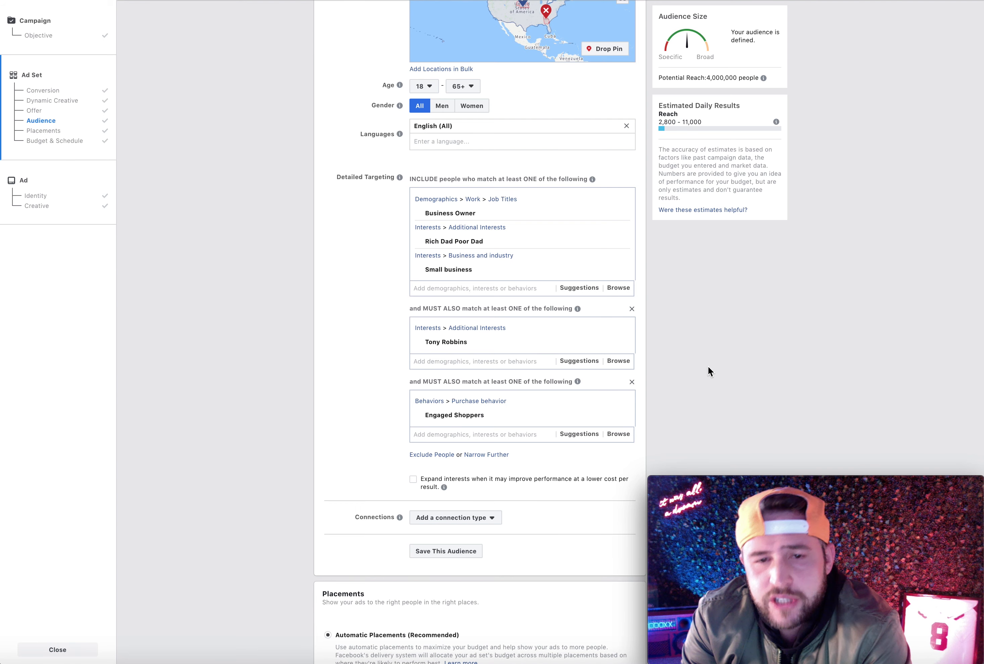
Try the Advanced Combinations and People who responded to your event connection types, removing each from the audience's Connections
{"action": "scroll", "coordinate": [425, 460], "scroll_direction": "down", "scroll_amount": 12}
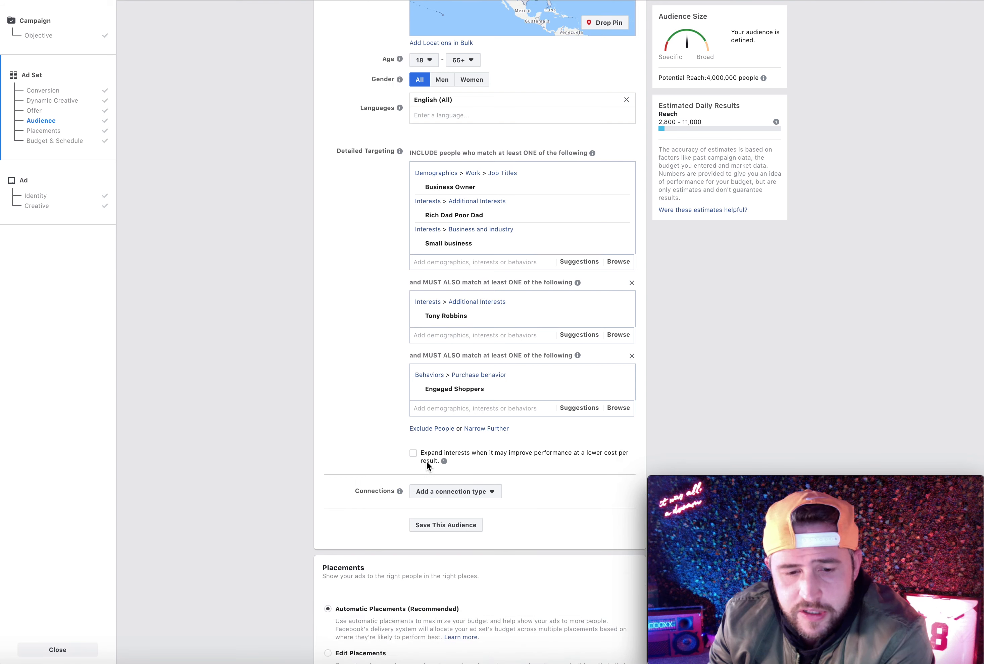
{"action": "scroll", "coordinate": [425, 461], "scroll_direction": "up", "scroll_amount": 8}
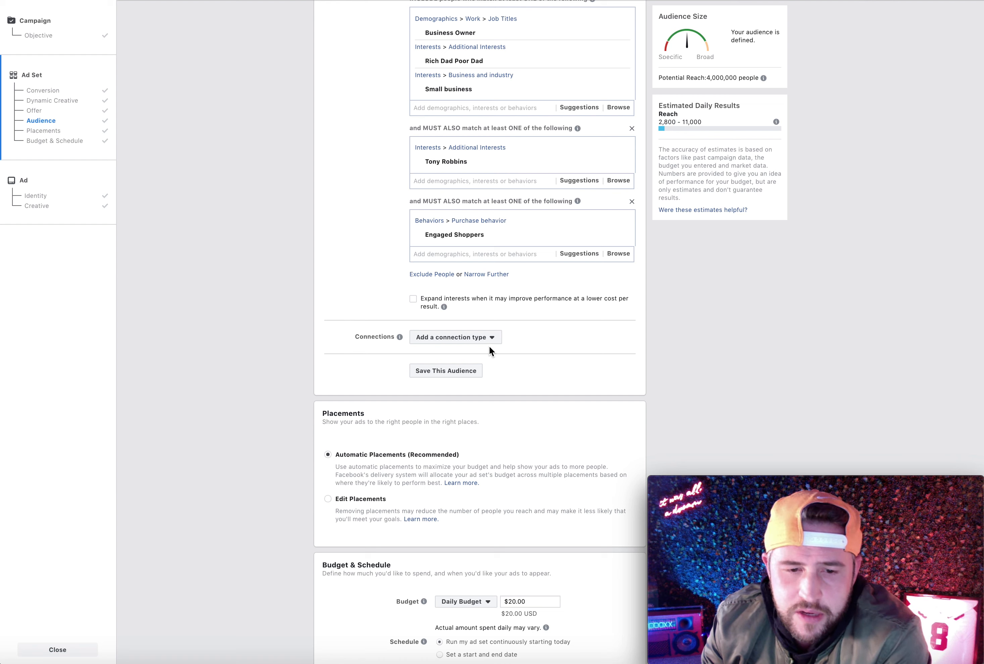
{"action": "left_click", "coordinate": [464, 339]}
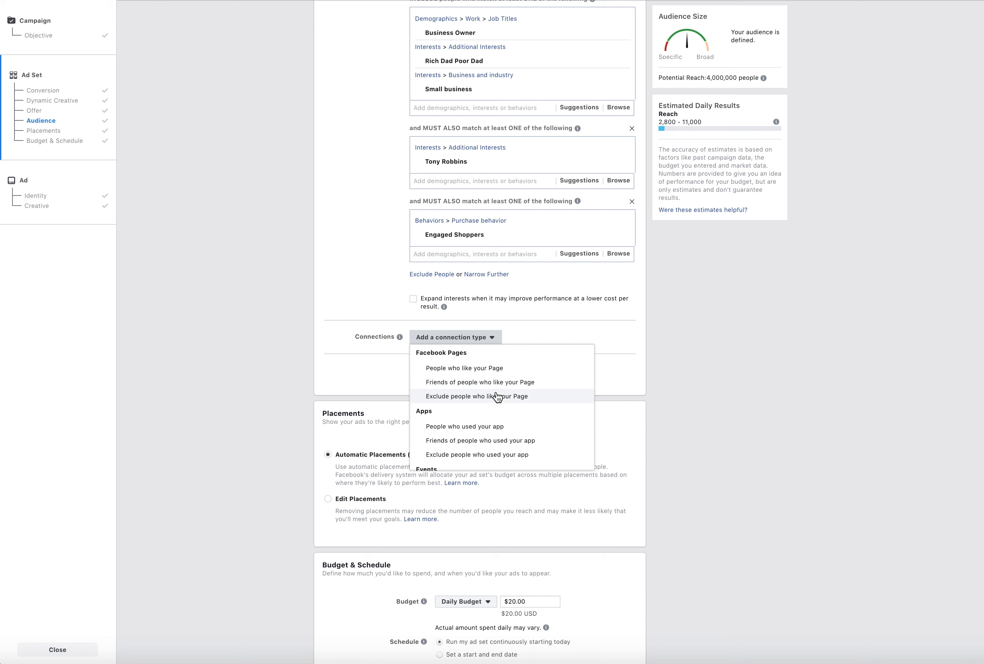
{"action": "scroll", "coordinate": [500, 463], "scroll_direction": "down", "scroll_amount": 2}
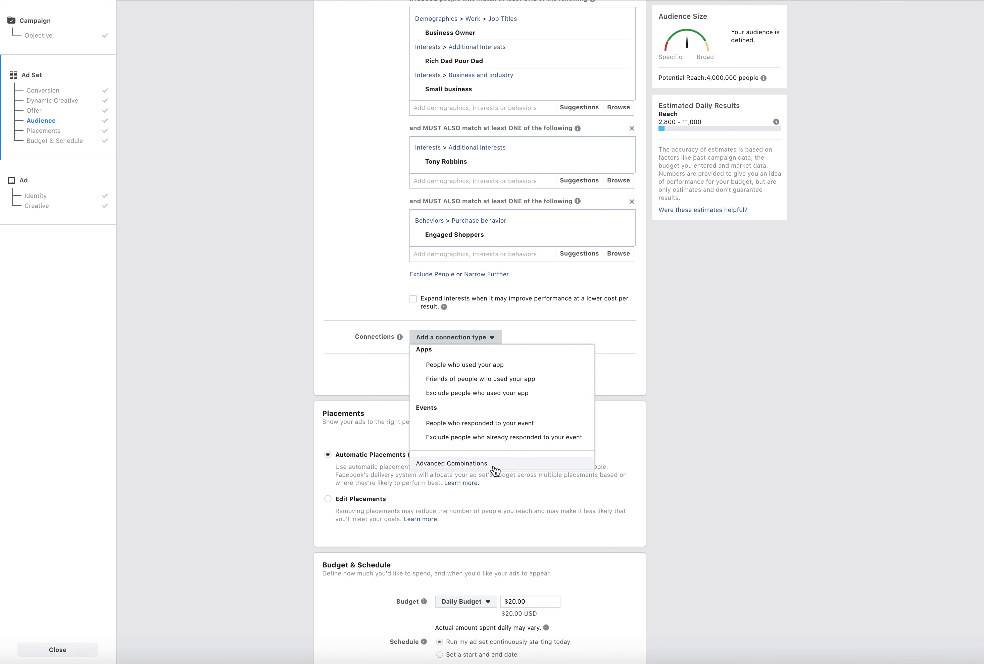
{"action": "left_click", "coordinate": [476, 465]}
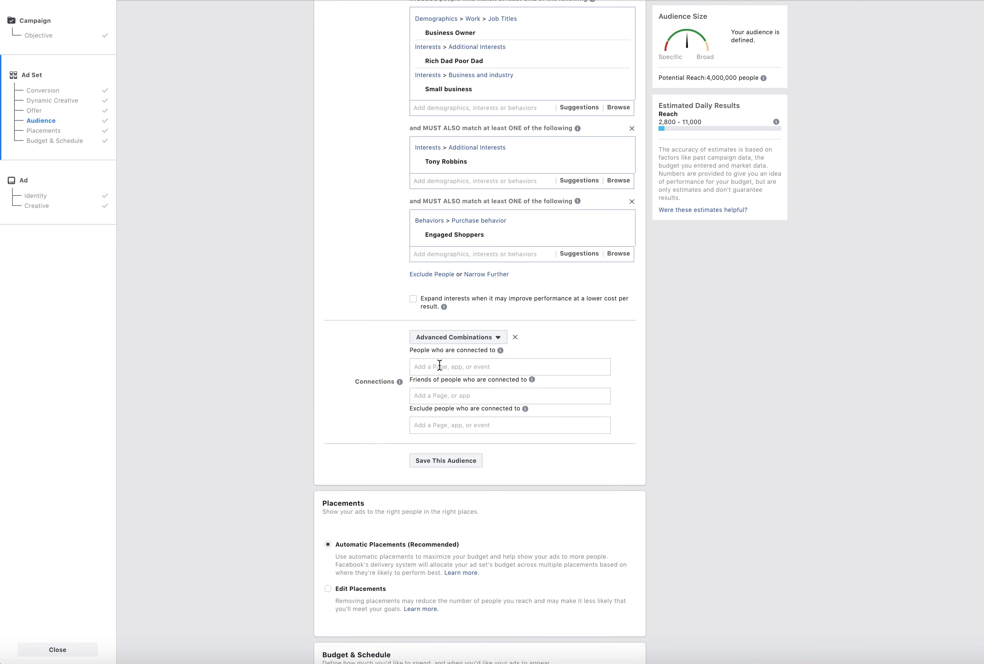
{"action": "left_click_drag", "start_coordinate": [416, 352], "coordinate": [484, 348]}
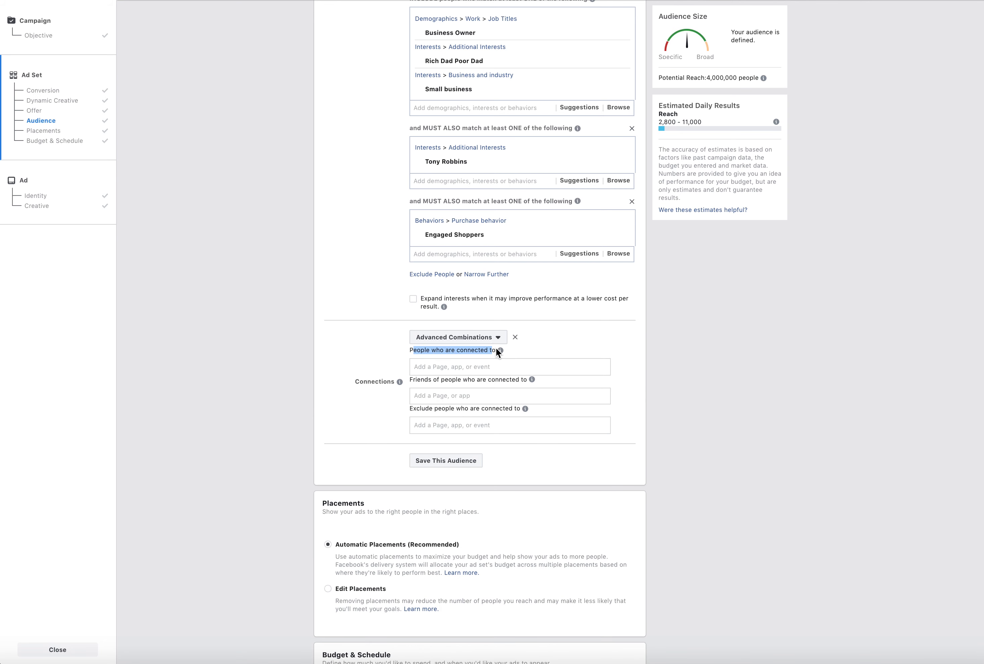
{"action": "left_click", "coordinate": [622, 354]}
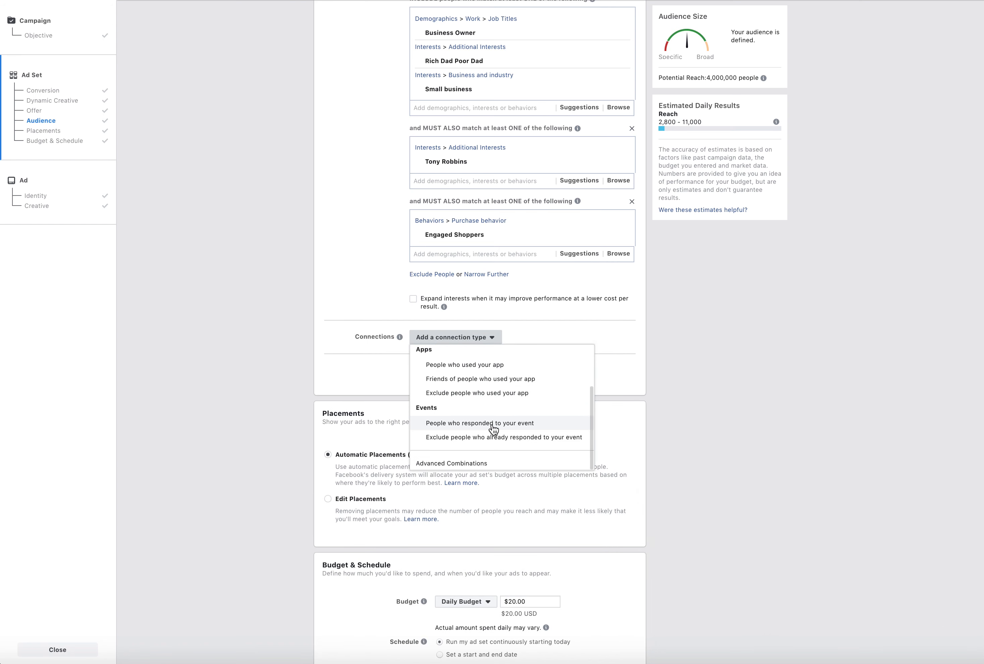
{"action": "left_click", "coordinate": [479, 423]}
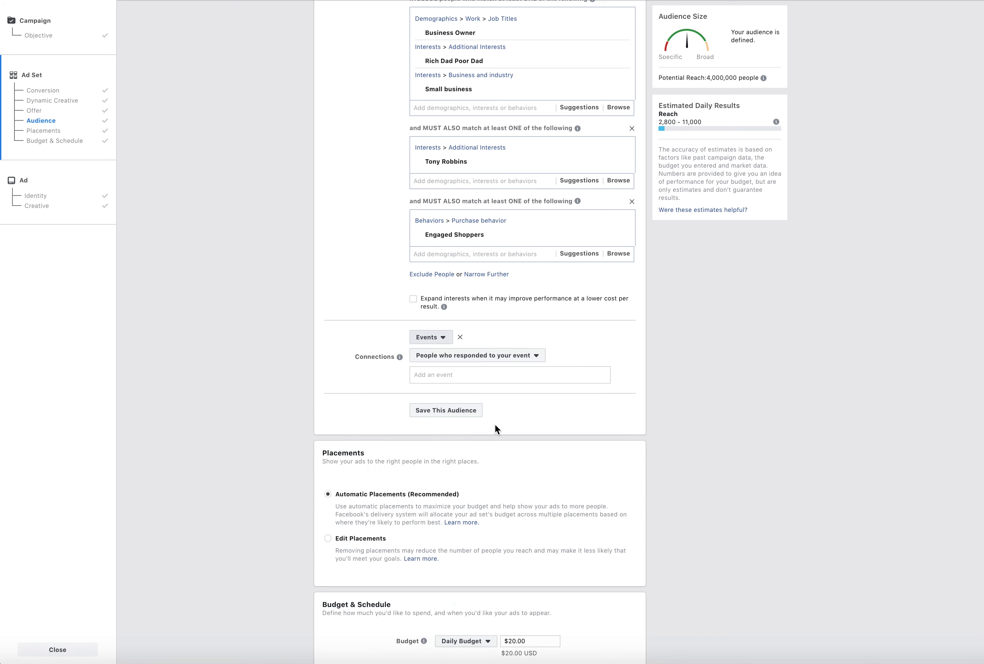
{"action": "left_click", "coordinate": [460, 339]}
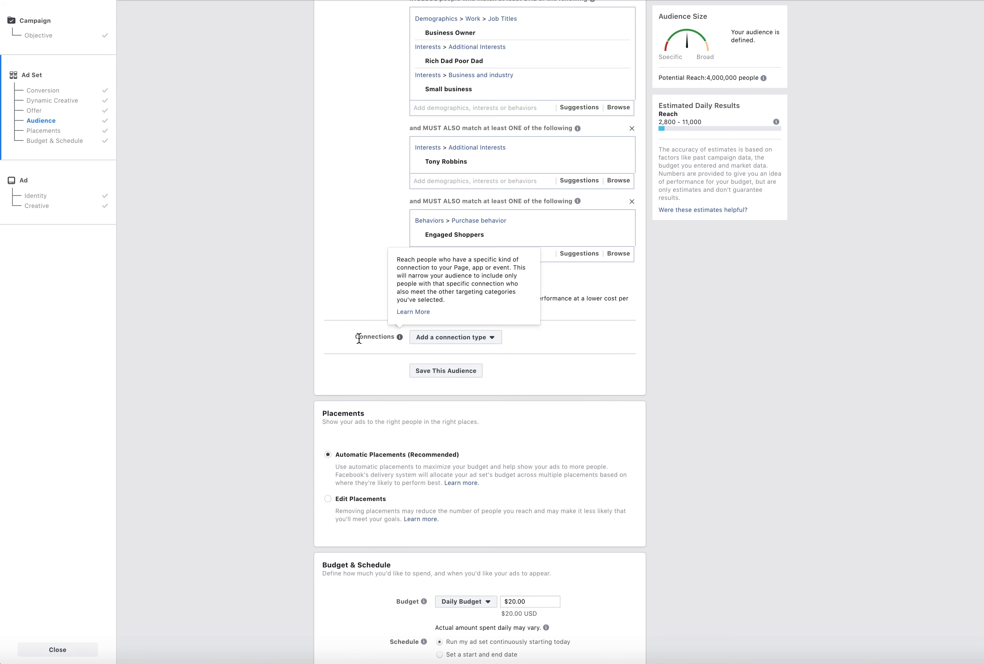
Go back to the campaign objective settings and read the explanation of Budget Optimization
{"action": "scroll", "coordinate": [364, 301], "scroll_direction": "up", "scroll_amount": 2}
{"action": "scroll", "coordinate": [522, 565], "scroll_direction": "down", "scroll_amount": 10}
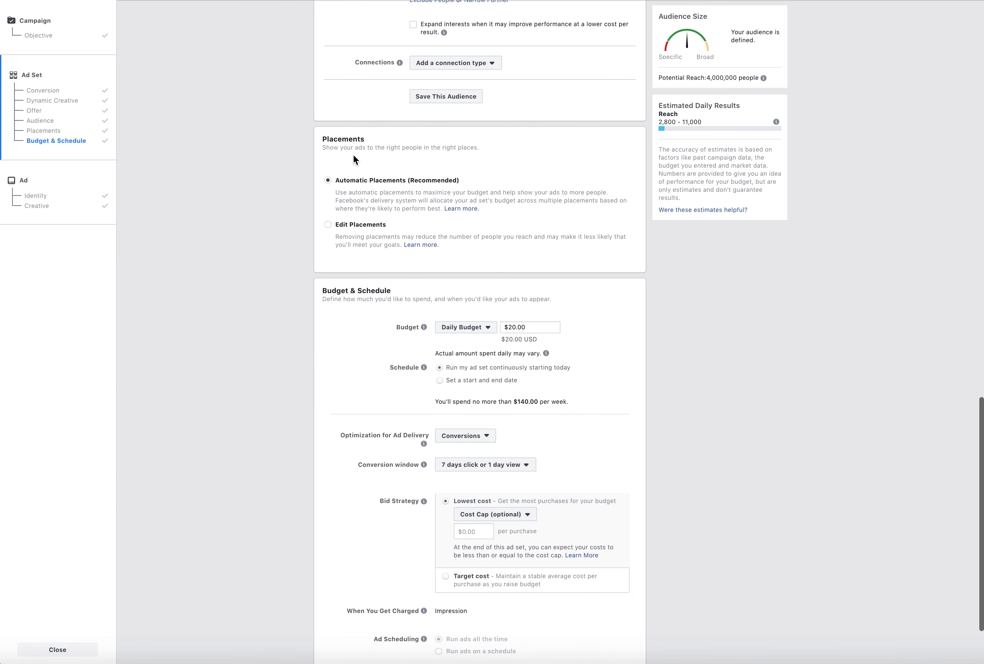
{"action": "left_click", "coordinate": [704, 663]}
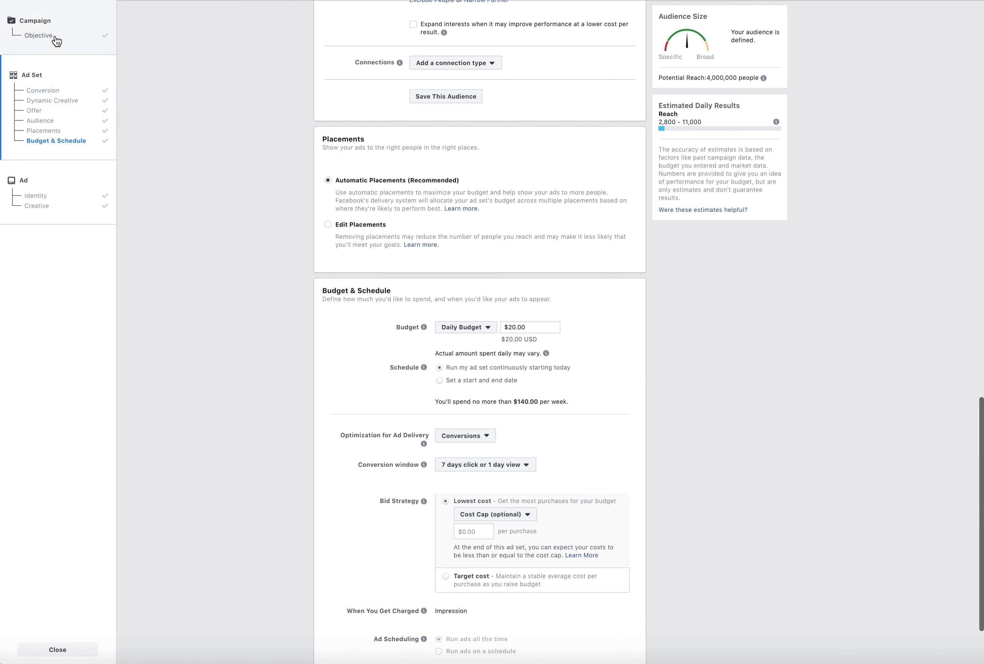
{"action": "left_click", "coordinate": [55, 37]}
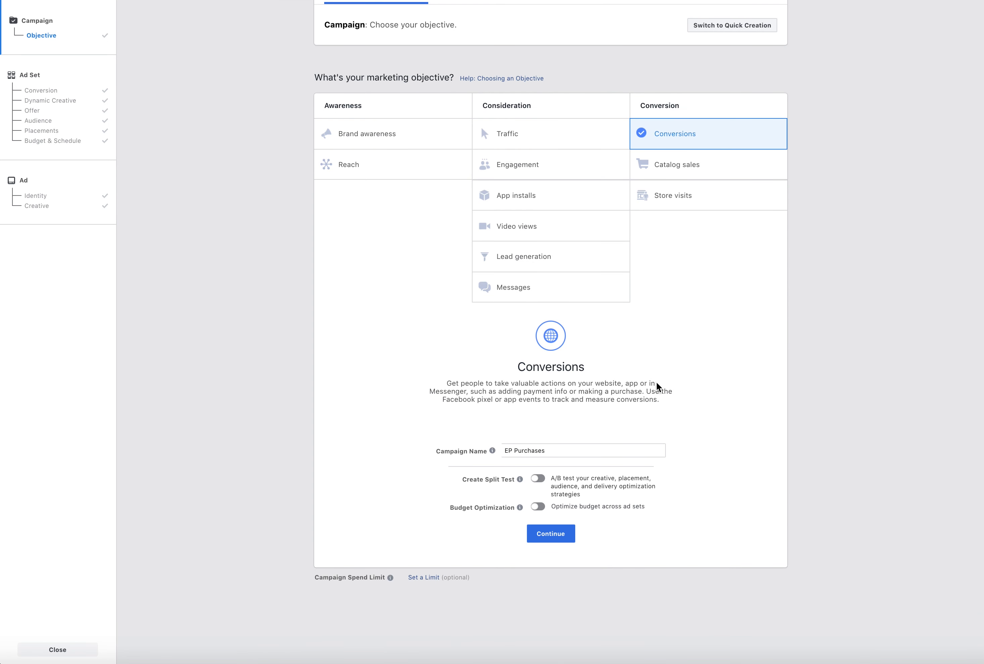
{"action": "mouse_move", "coordinate": [520, 511]}
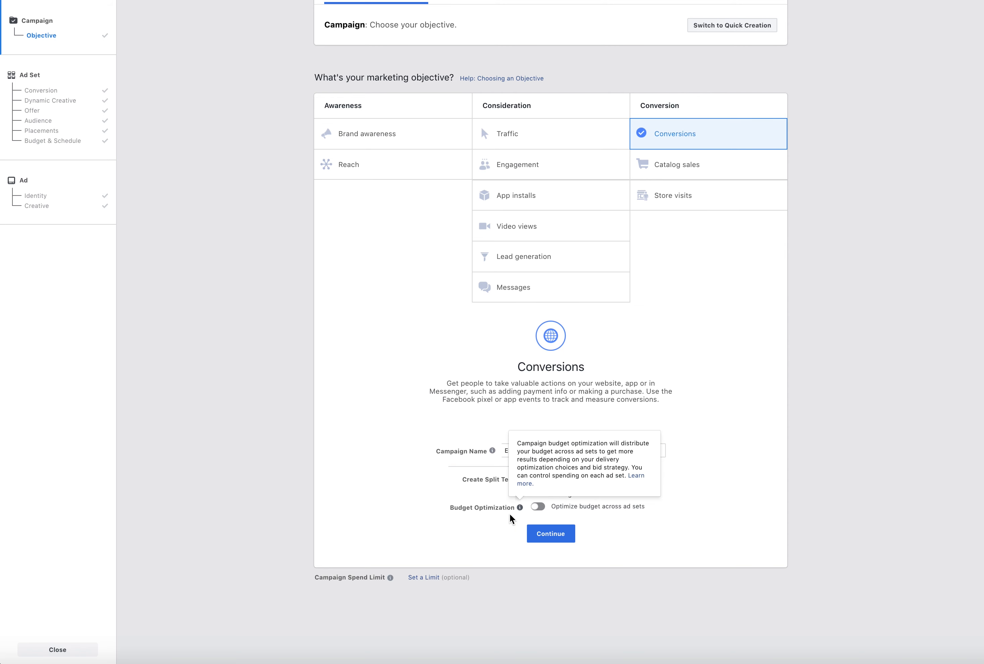
Return to the ad set and change the placements from automatic to Edit Placements
{"action": "left_click", "coordinate": [93, 119]}
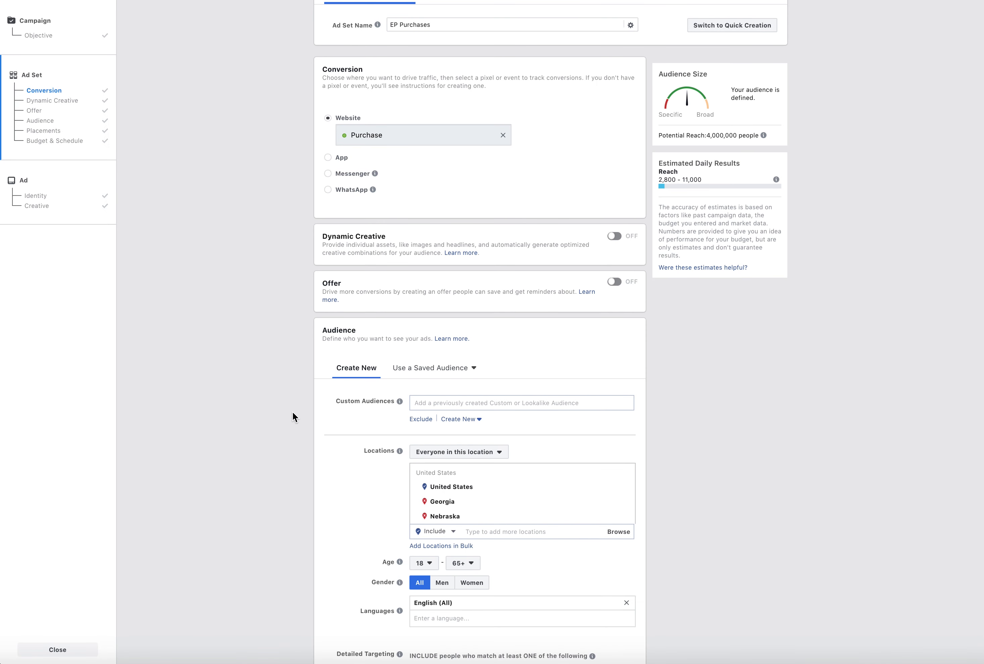
{"action": "scroll", "coordinate": [293, 418], "scroll_direction": "down", "scroll_amount": 20}
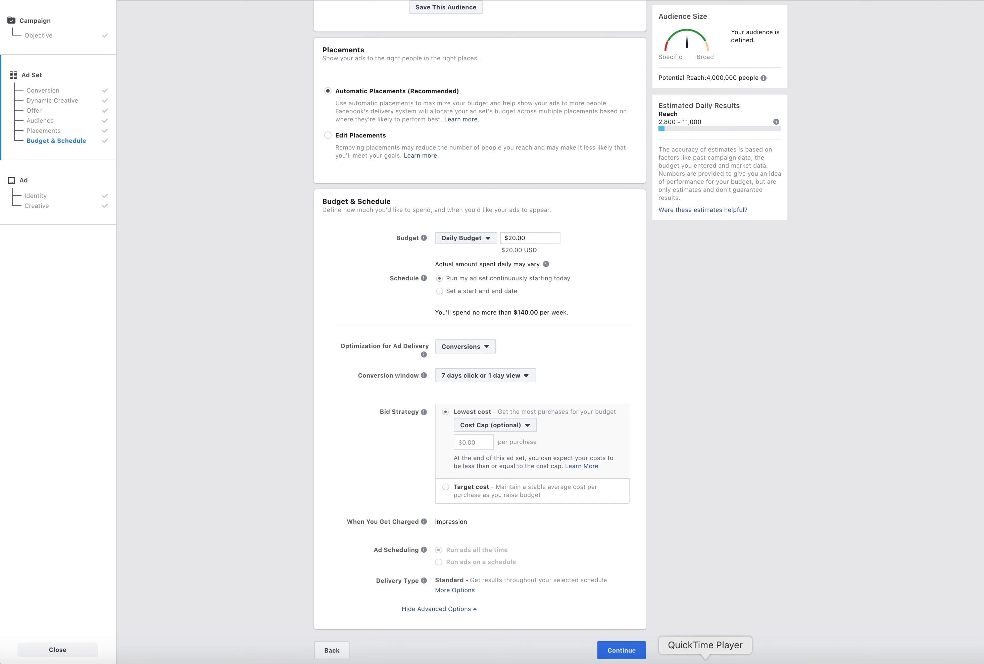
{"action": "left_click", "coordinate": [705, 663]}
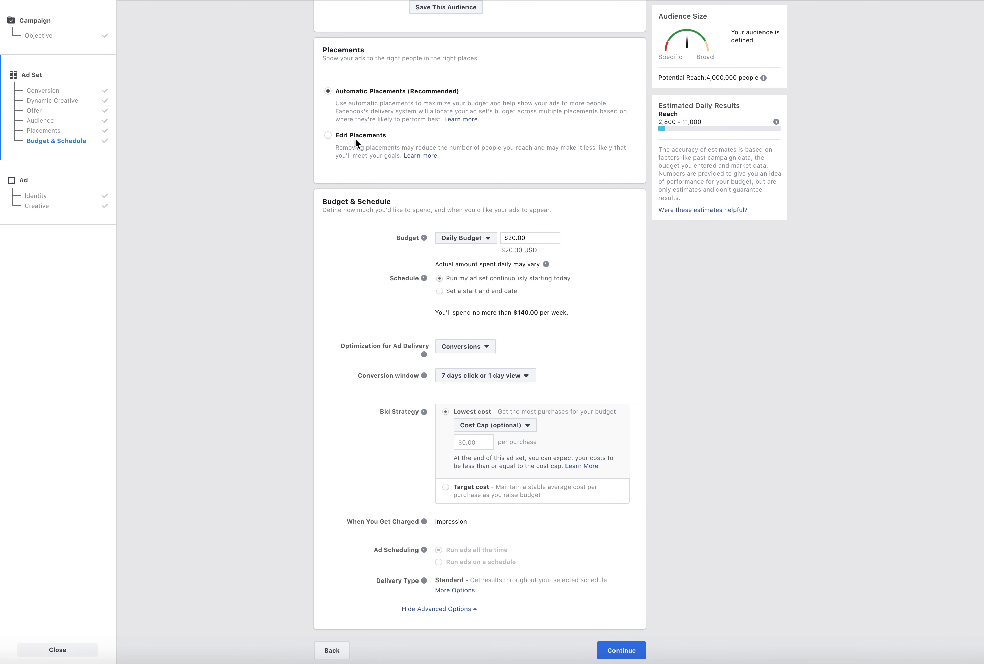
{"action": "left_click", "coordinate": [354, 137]}
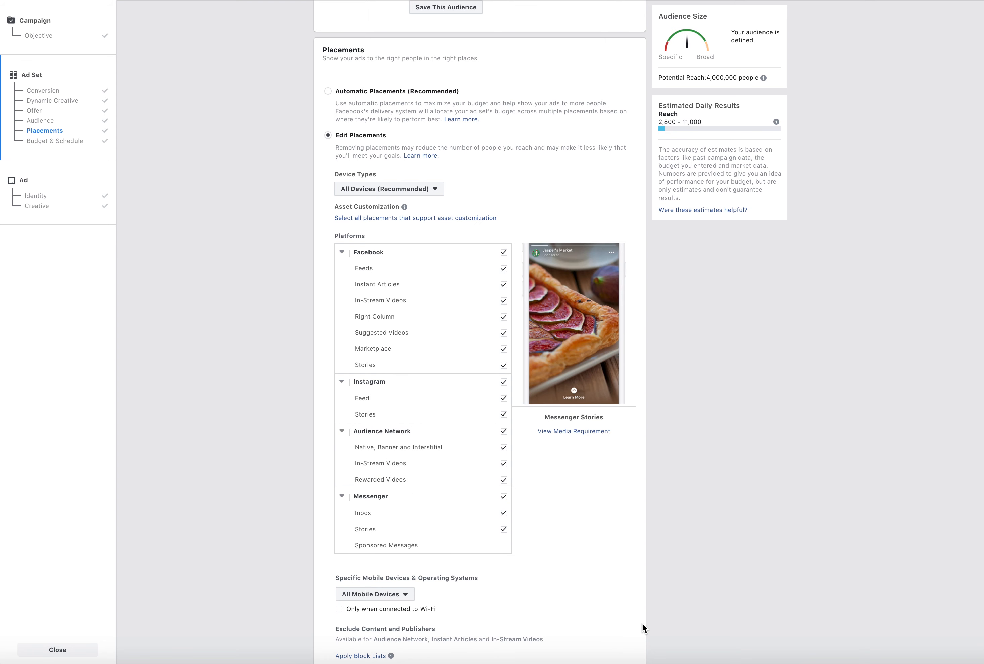
{"action": "left_click", "coordinate": [706, 663]}
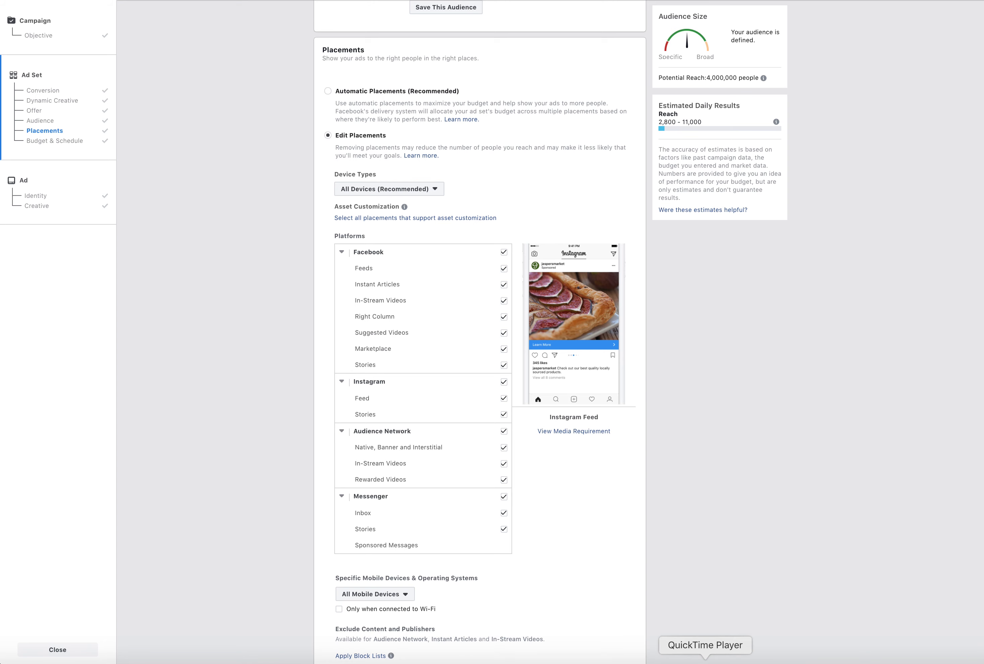
Limit the placement device types to Mobile by deselecting Desktop
{"action": "scroll", "coordinate": [556, 443], "scroll_direction": "down", "scroll_amount": 3}
{"action": "scroll", "coordinate": [555, 442], "scroll_direction": "up", "scroll_amount": 2}
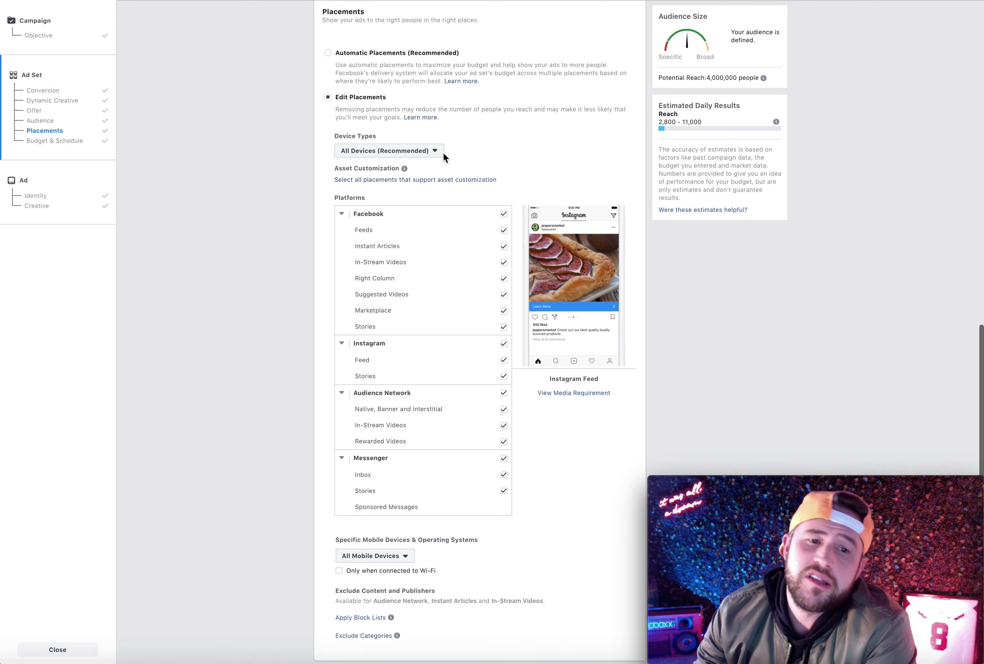
{"action": "left_click", "coordinate": [416, 153]}
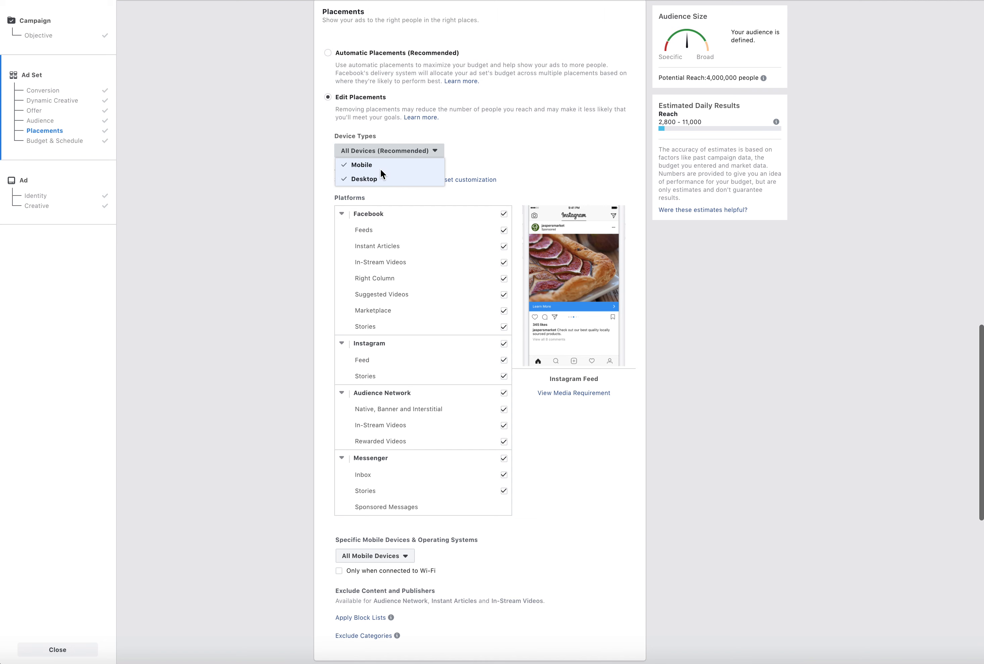
{"action": "left_click", "coordinate": [399, 179]}
{"action": "left_click", "coordinate": [298, 181]}
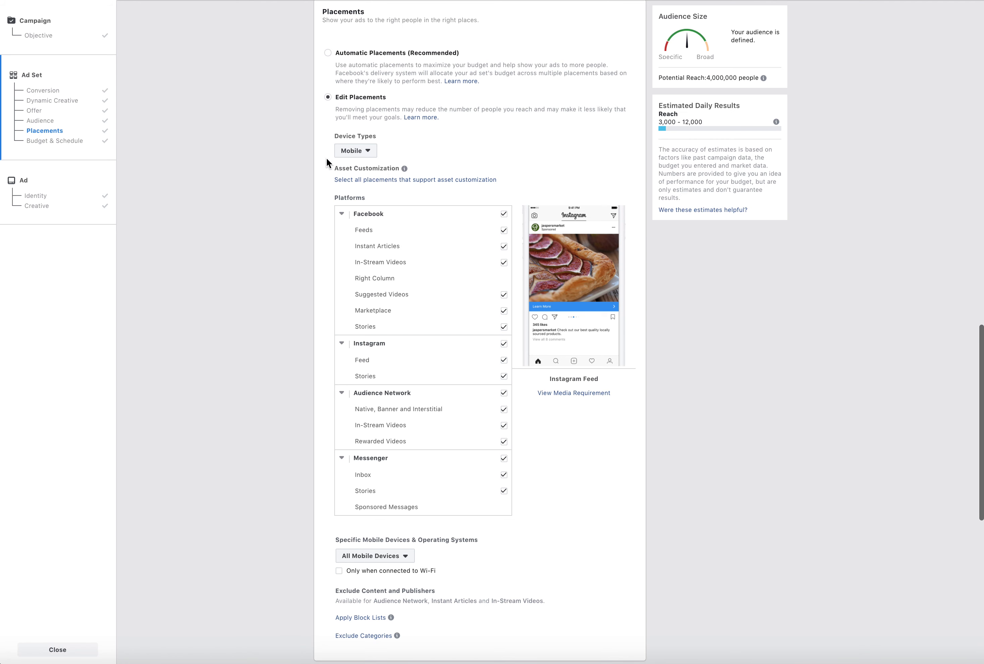
{"action": "left_click", "coordinate": [703, 662]}
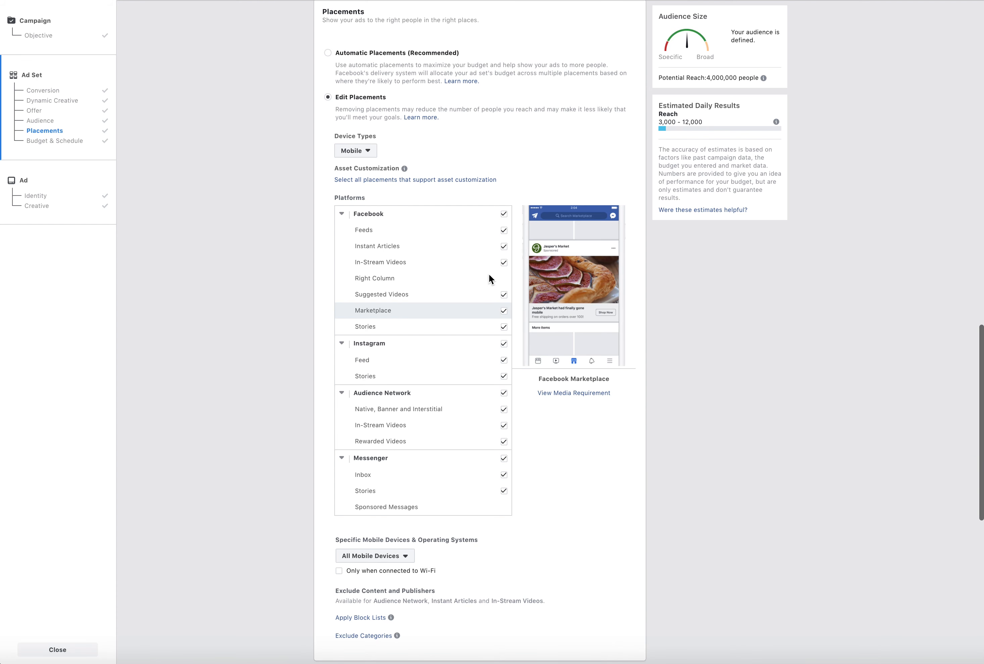
Exclude the Instant Articles, In-Stream Videos, Suggested Videos and Stories placements from the Facebook platform
{"action": "left_click", "coordinate": [504, 247]}
{"action": "left_click", "coordinate": [504, 263]}
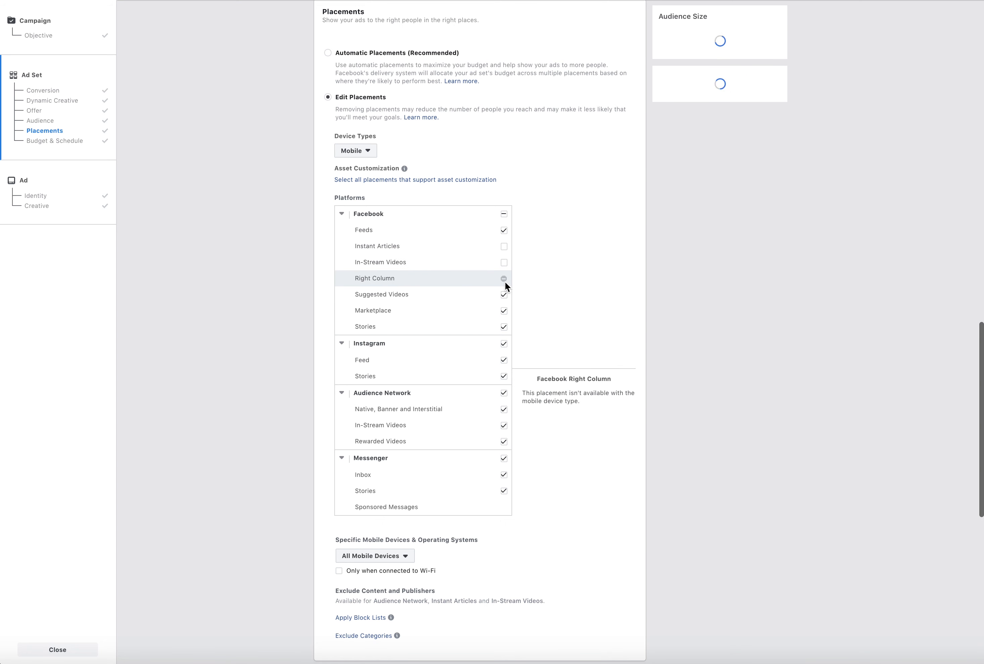
{"action": "left_click", "coordinate": [504, 295]}
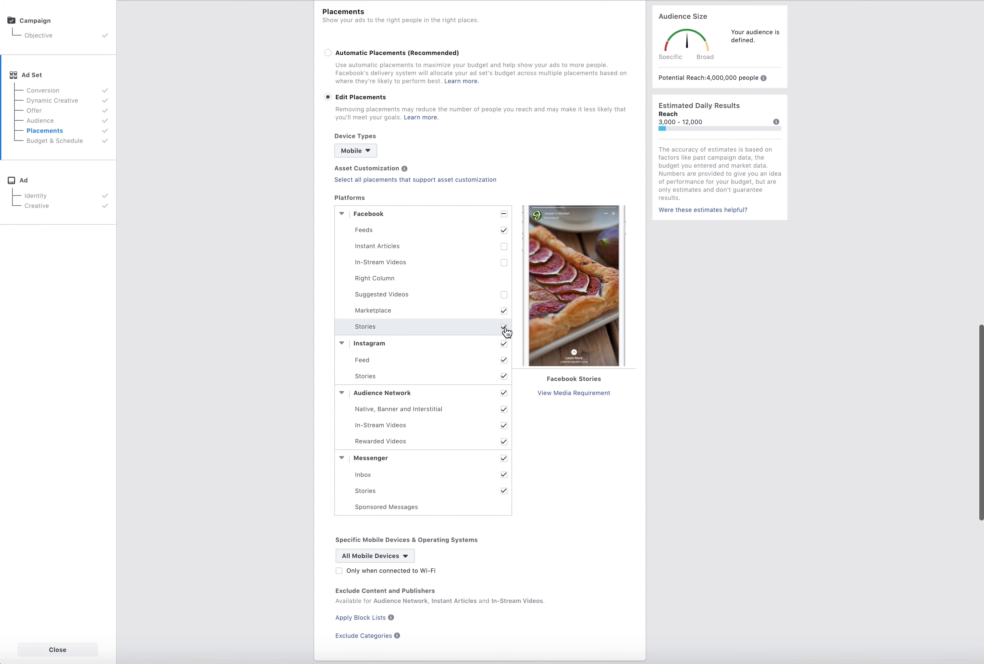
{"action": "left_click", "coordinate": [504, 327]}
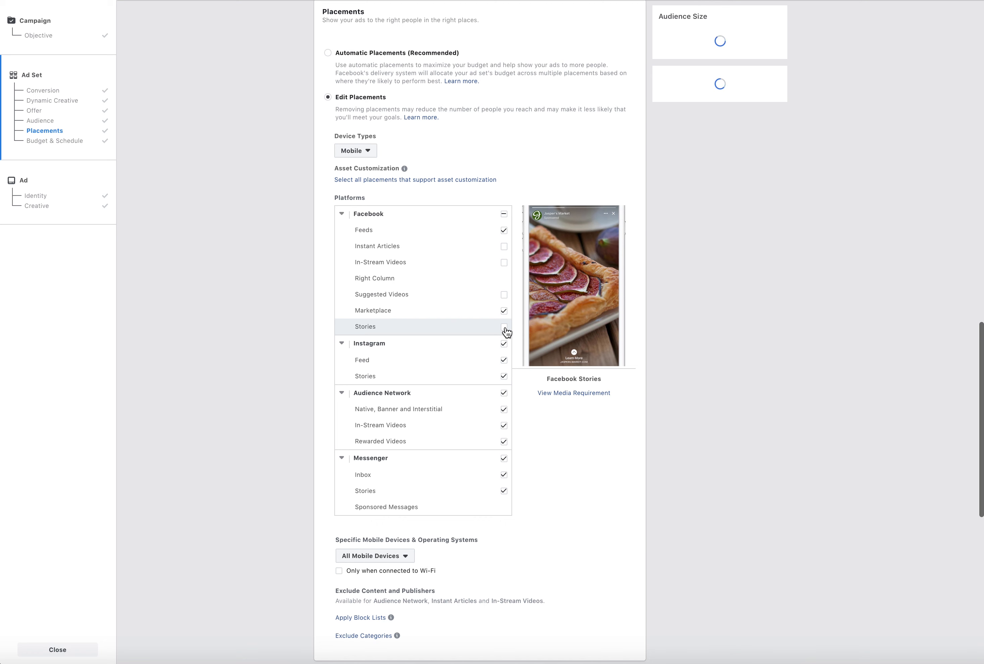
Exclude Instagram Stories and all Audience Network and Messenger placements
{"action": "left_click", "coordinate": [505, 383]}
{"action": "left_click", "coordinate": [504, 393]}
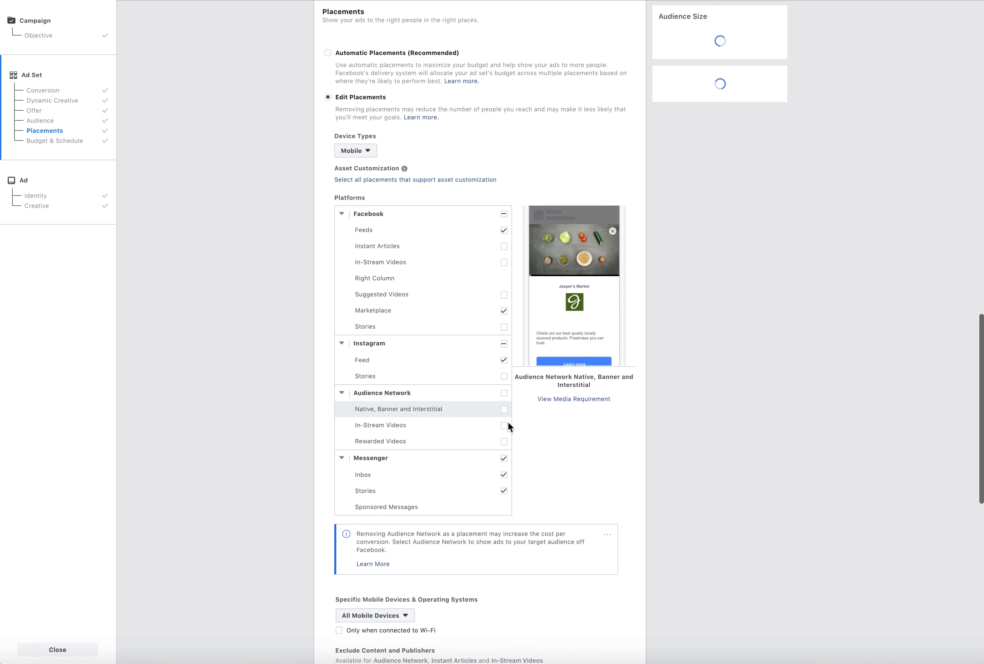
{"action": "left_click", "coordinate": [503, 490]}
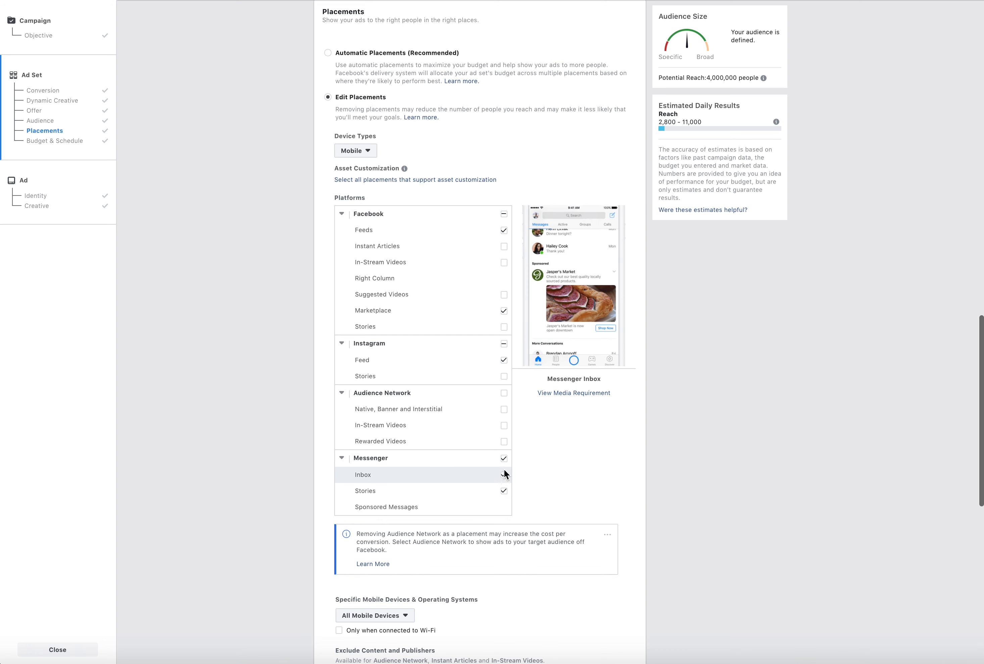
{"action": "left_click", "coordinate": [503, 458]}
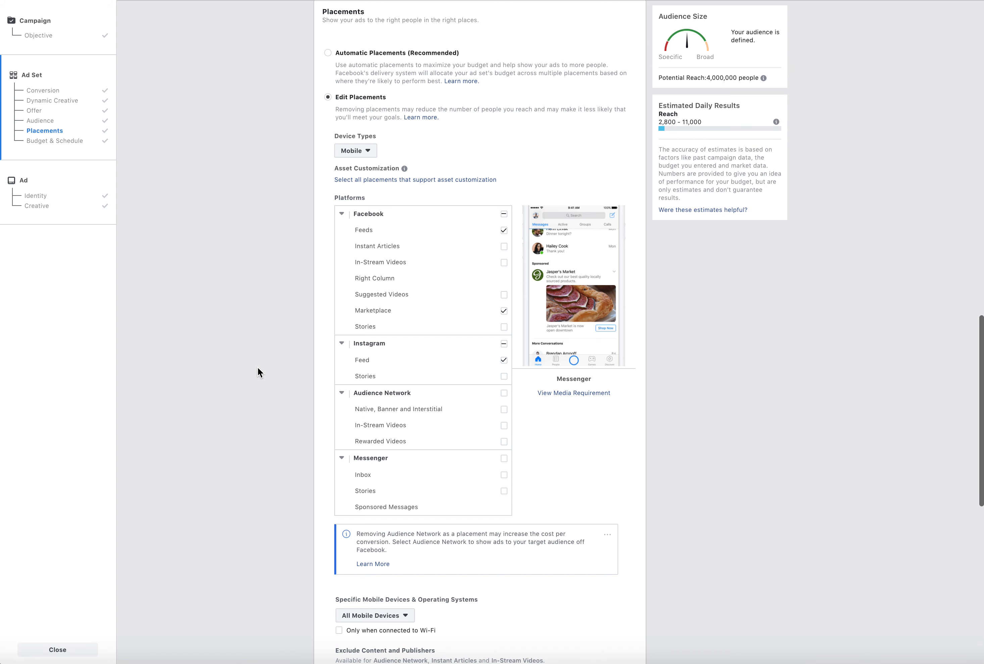
Review the device type options, the audience targeting and the selected placements of the ad set
{"action": "left_click", "coordinate": [359, 153]}
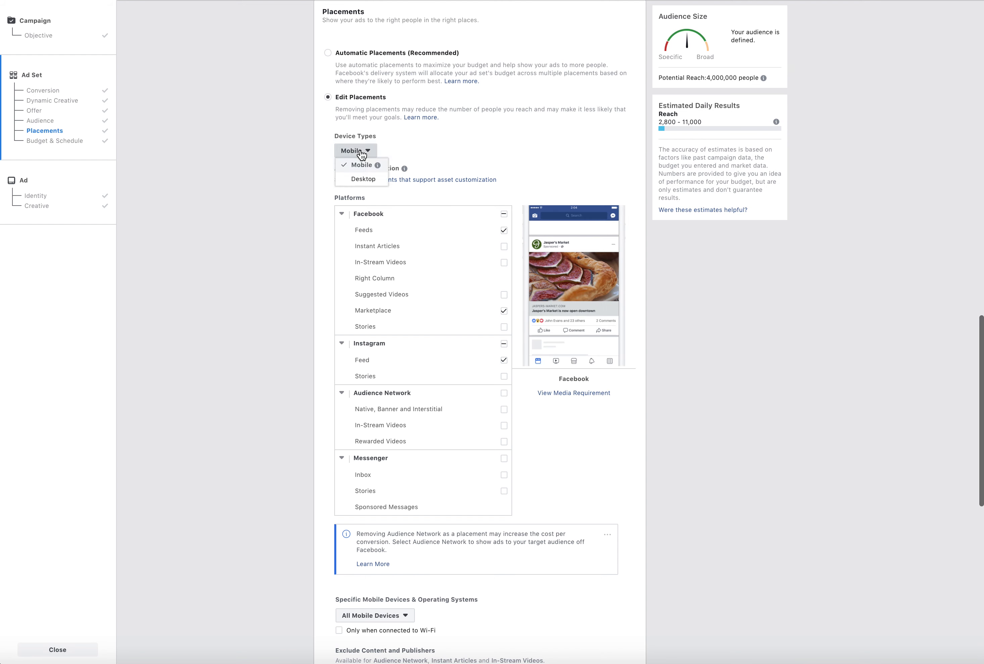
{"action": "left_click", "coordinate": [565, 151]}
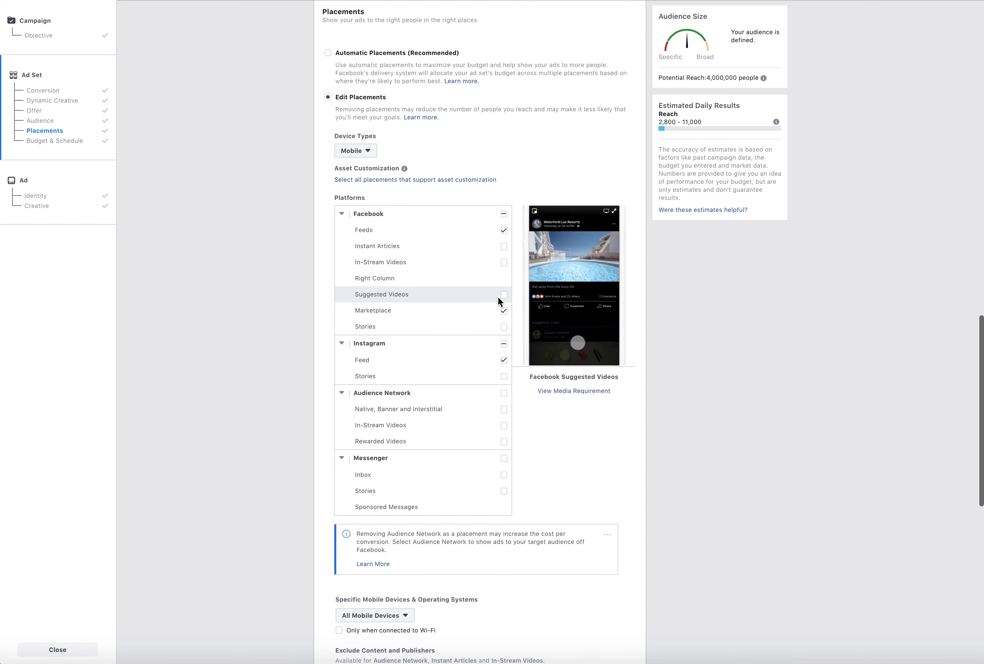
{"action": "scroll", "coordinate": [597, 534], "scroll_direction": "down", "scroll_amount": 3}
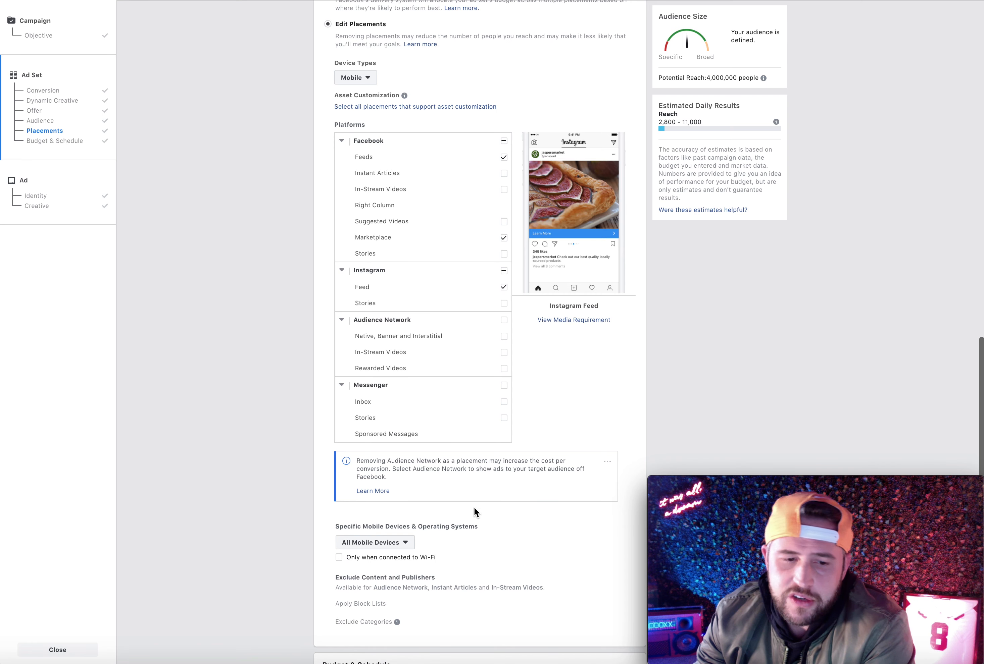
{"action": "scroll", "coordinate": [573, 466], "scroll_direction": "down", "scroll_amount": 5}
{"action": "scroll", "coordinate": [573, 466], "scroll_direction": "up", "scroll_amount": 20}
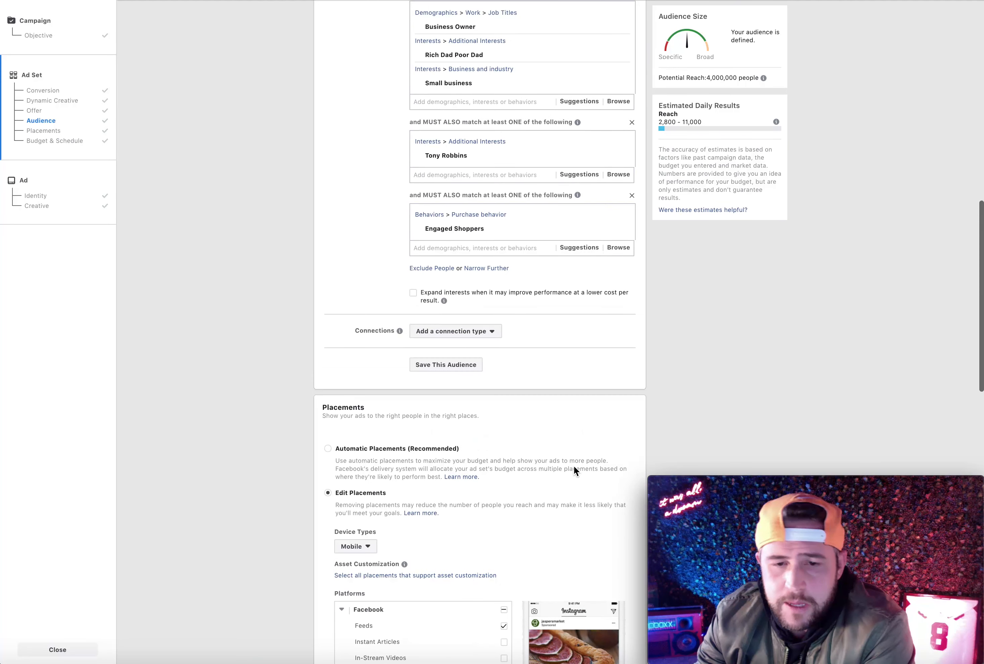
{"action": "scroll", "coordinate": [574, 467], "scroll_direction": "up", "scroll_amount": 10}
{"action": "scroll", "coordinate": [573, 467], "scroll_direction": "down", "scroll_amount": 5}
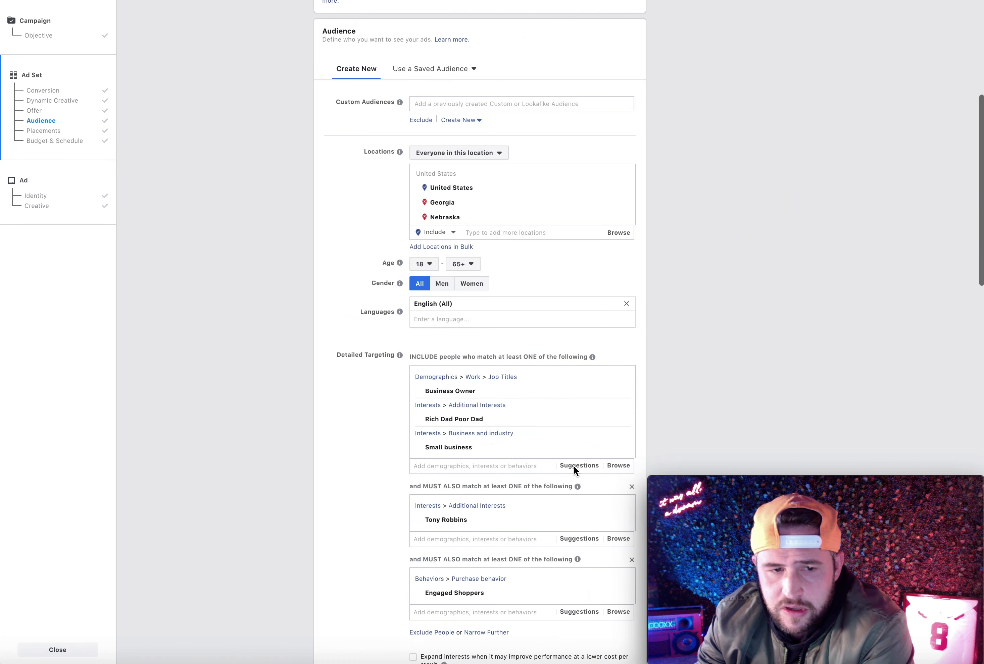
{"action": "scroll", "coordinate": [573, 466], "scroll_direction": "down", "scroll_amount": 10}
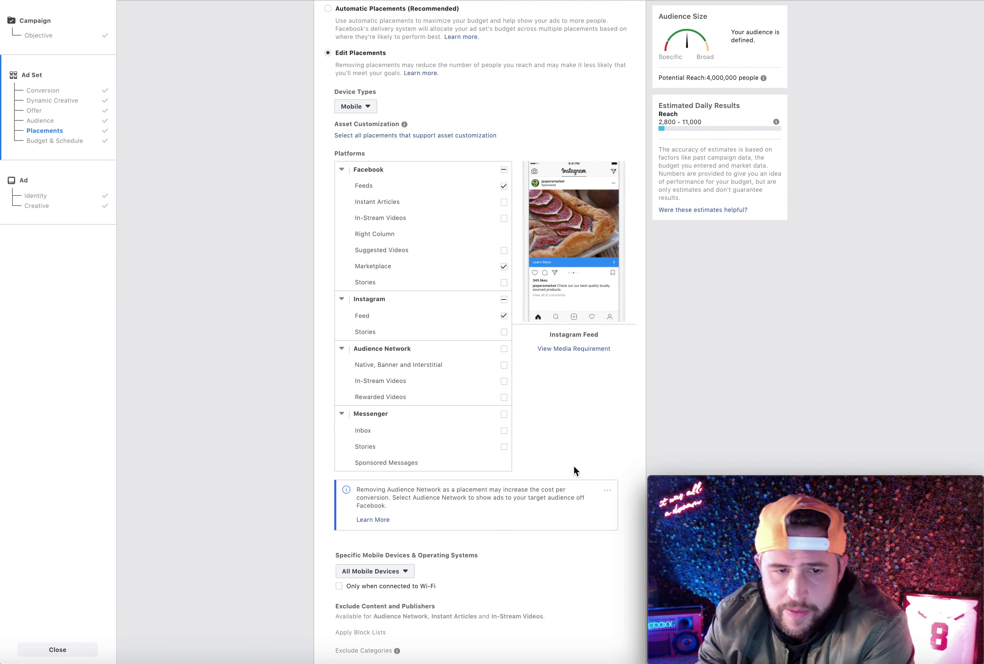
{"action": "scroll", "coordinate": [573, 466], "scroll_direction": "down", "scroll_amount": 4}
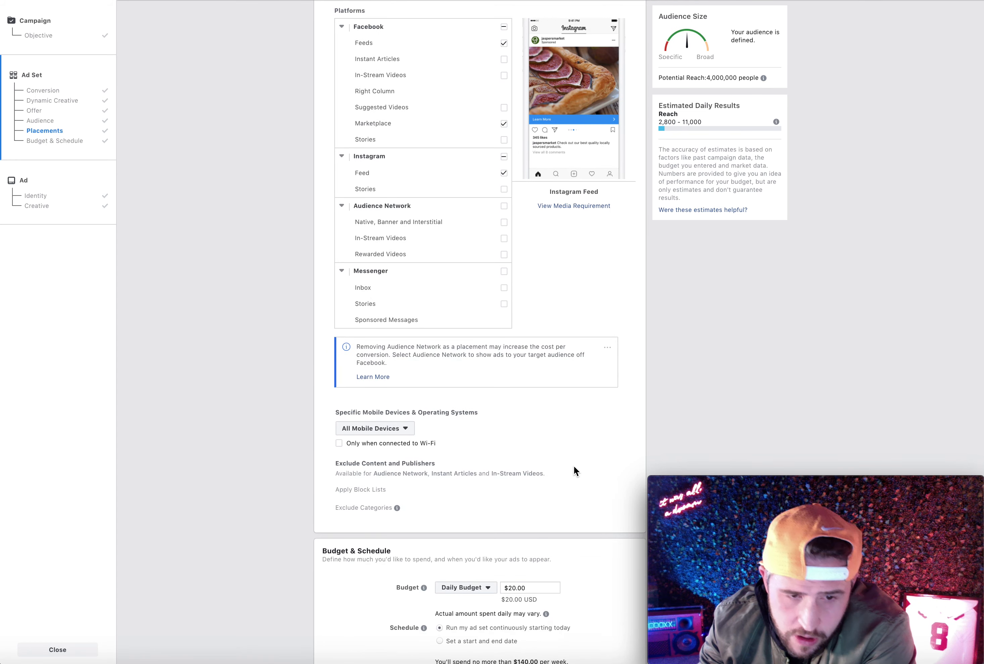
Examine the available device types and the placements chosen on each platform for the ad set
{"action": "scroll", "coordinate": [573, 466], "scroll_direction": "up", "scroll_amount": 5}
{"action": "scroll", "coordinate": [574, 468], "scroll_direction": "down", "scroll_amount": 5}
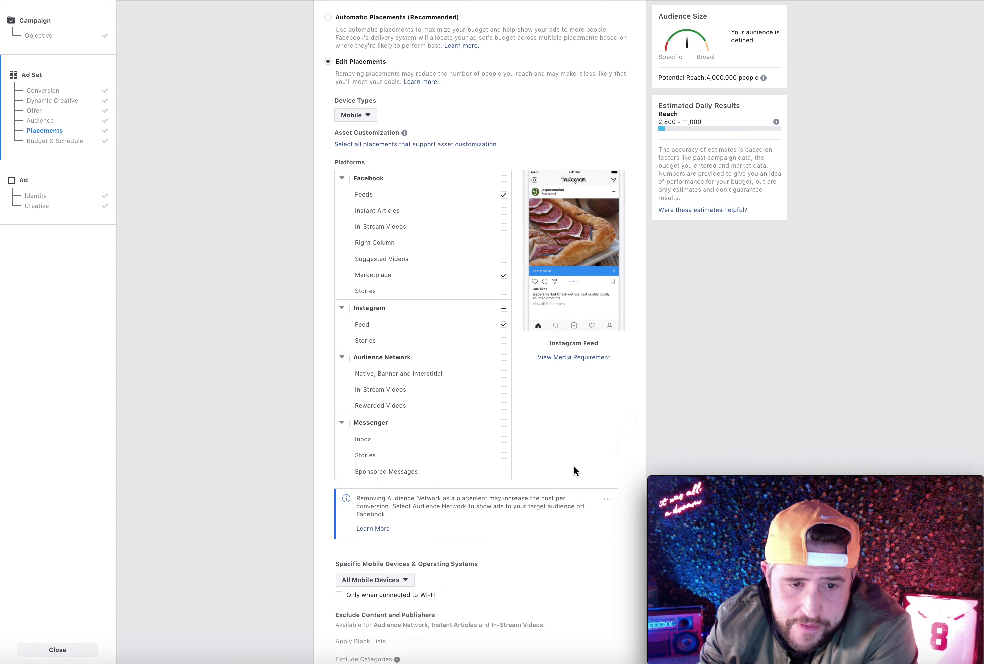
{"action": "scroll", "coordinate": [574, 467], "scroll_direction": "up", "scroll_amount": 4}
{"action": "scroll", "coordinate": [573, 466], "scroll_direction": "up", "scroll_amount": 3}
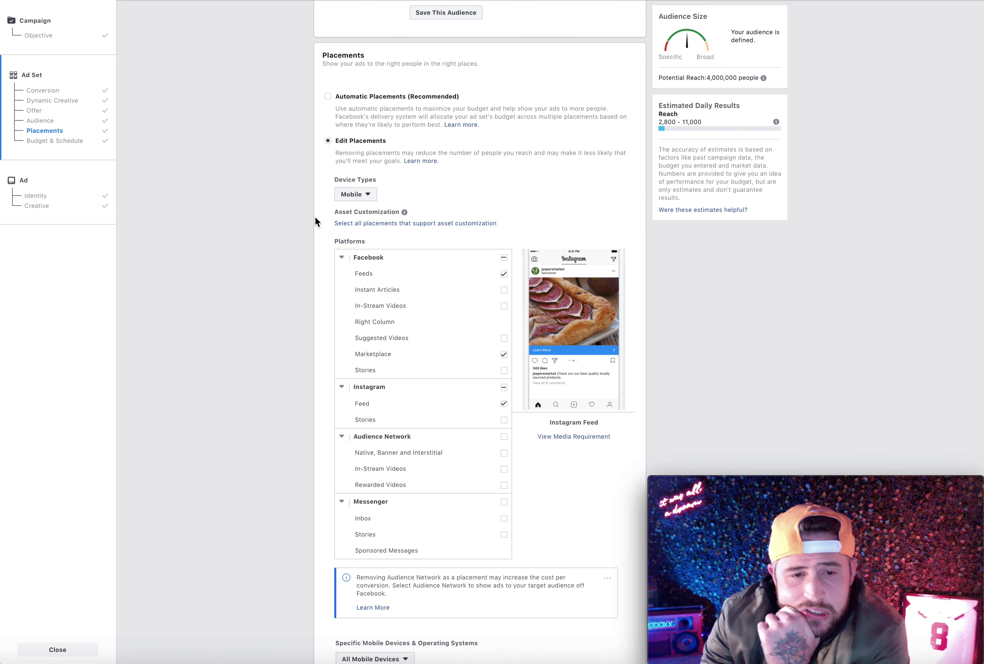
{"action": "left_click", "coordinate": [352, 194]}
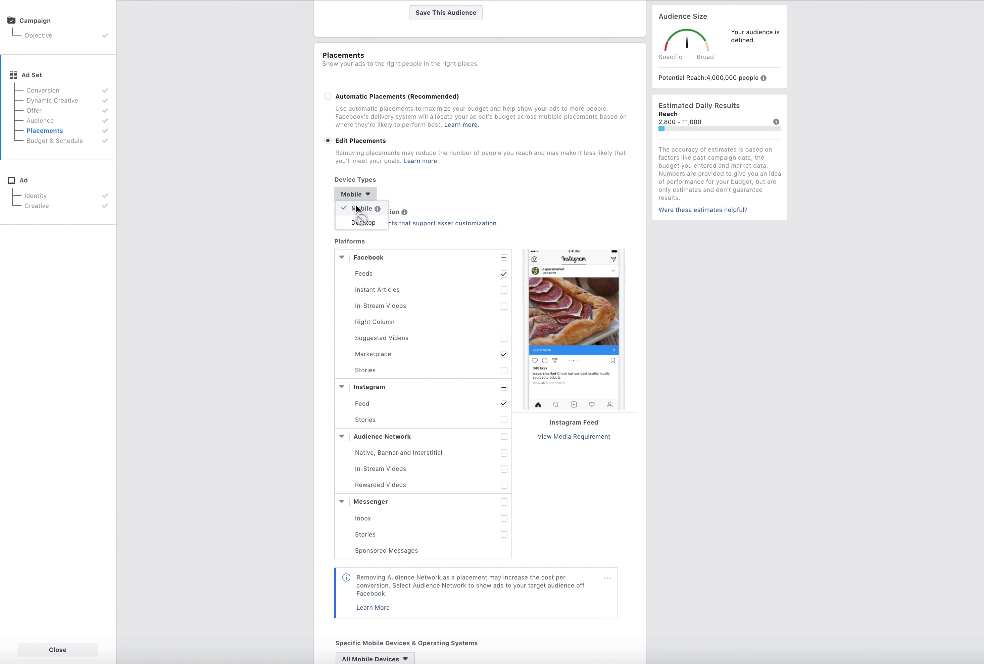
{"action": "left_click", "coordinate": [307, 203]}
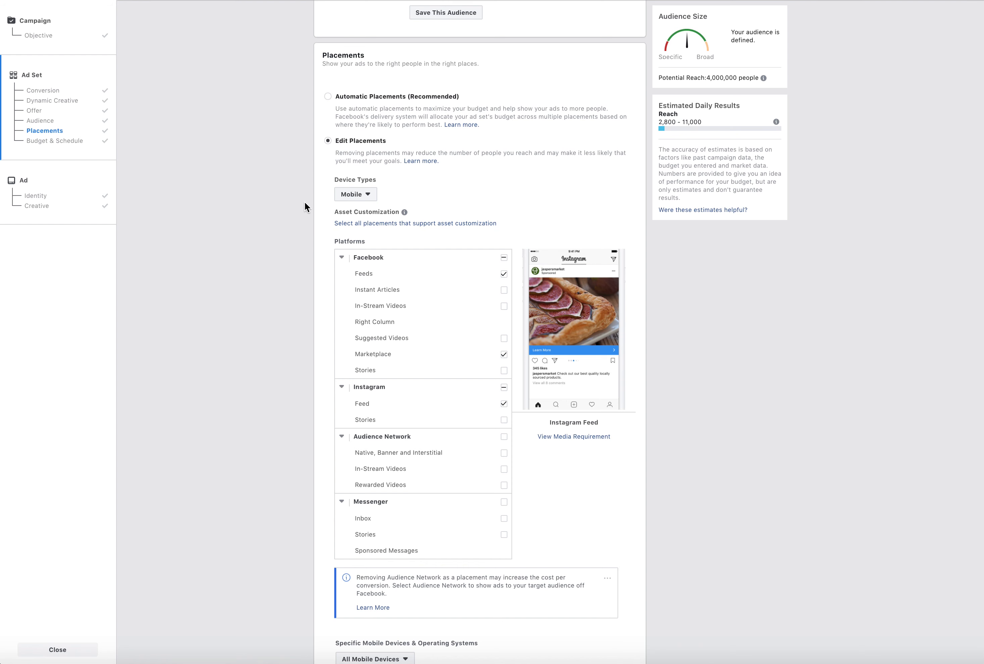
{"action": "left_click", "coordinate": [705, 663]}
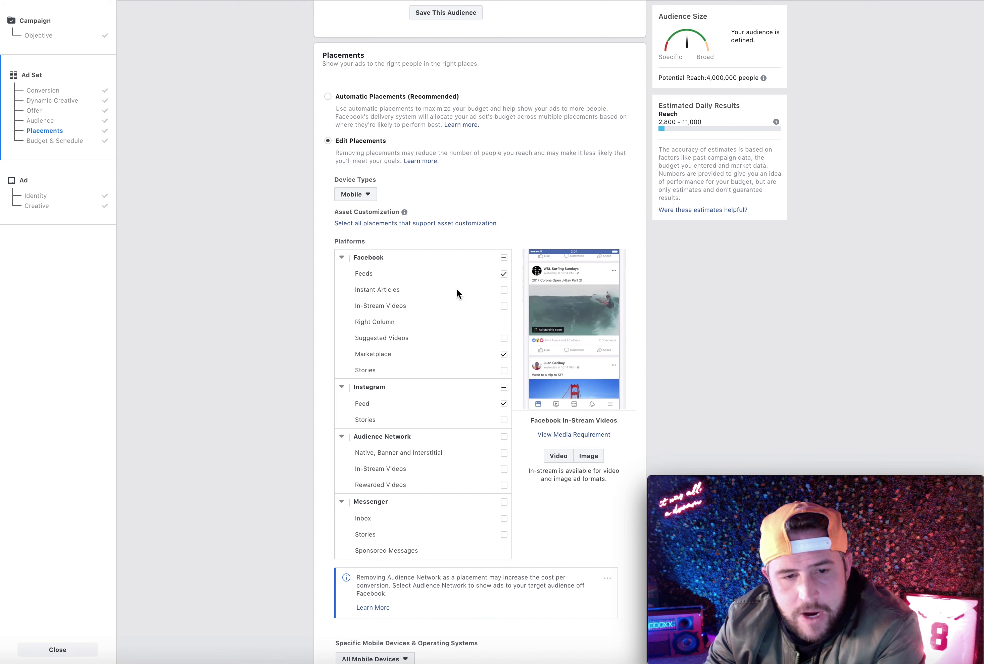
{"action": "scroll", "coordinate": [312, 448], "scroll_direction": "down", "scroll_amount": 4}
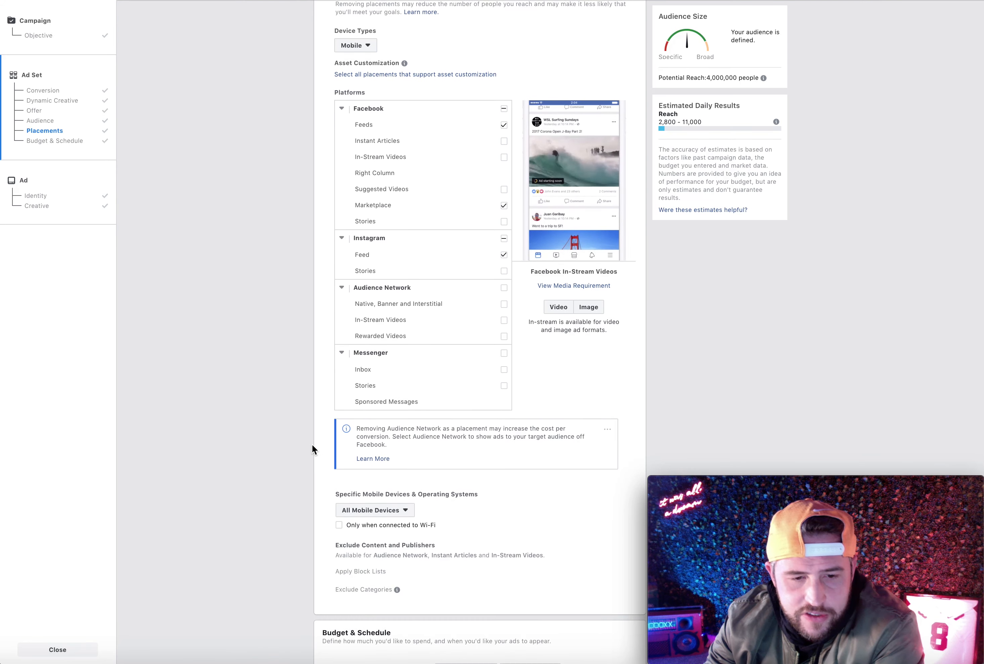
{"action": "scroll", "coordinate": [312, 448], "scroll_direction": "up", "scroll_amount": 6}
{"action": "scroll", "coordinate": [312, 448], "scroll_direction": "down", "scroll_amount": 4}
{"action": "scroll", "coordinate": [312, 448], "scroll_direction": "down", "scroll_amount": 4}
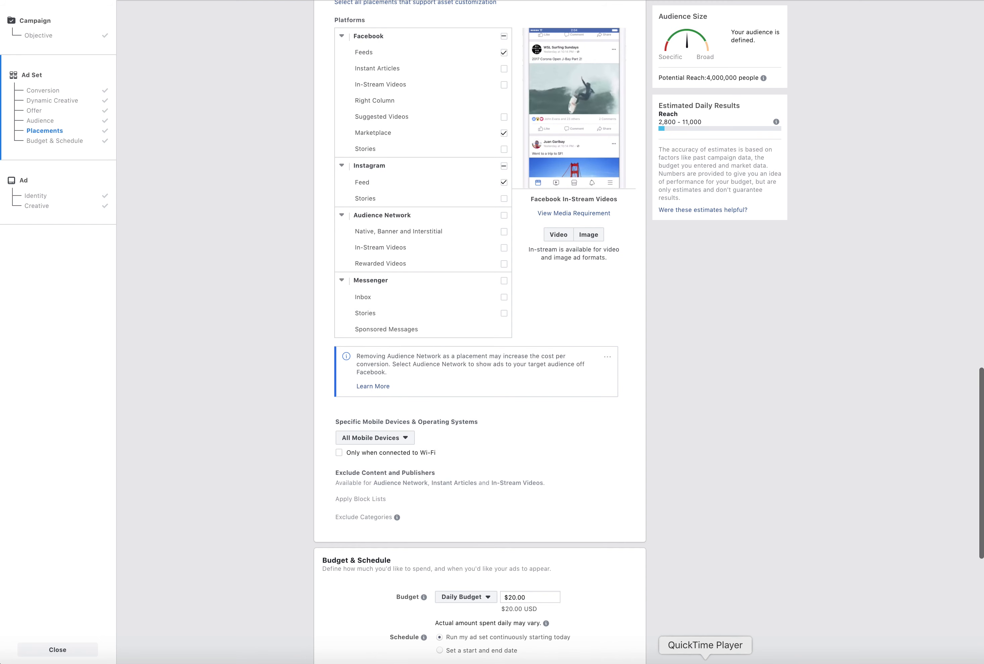
{"action": "left_click", "coordinate": [703, 662]}
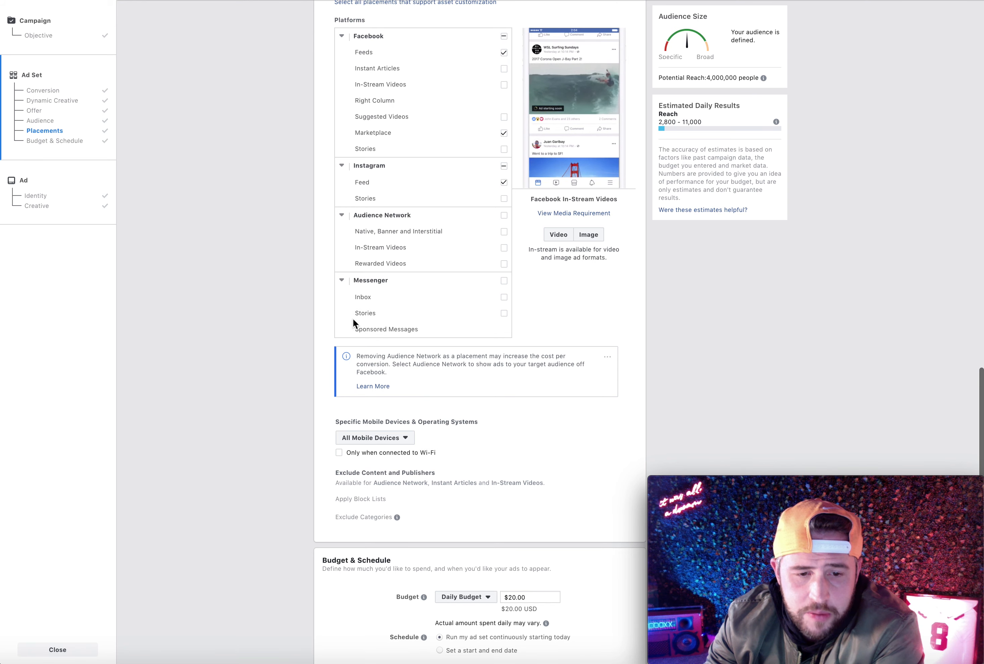
Restrict the specific mobile devices to iOS Devices Only, removing iPods and iPads from the included devices
{"action": "scroll", "coordinate": [284, 376], "scroll_direction": "down", "scroll_amount": 5}
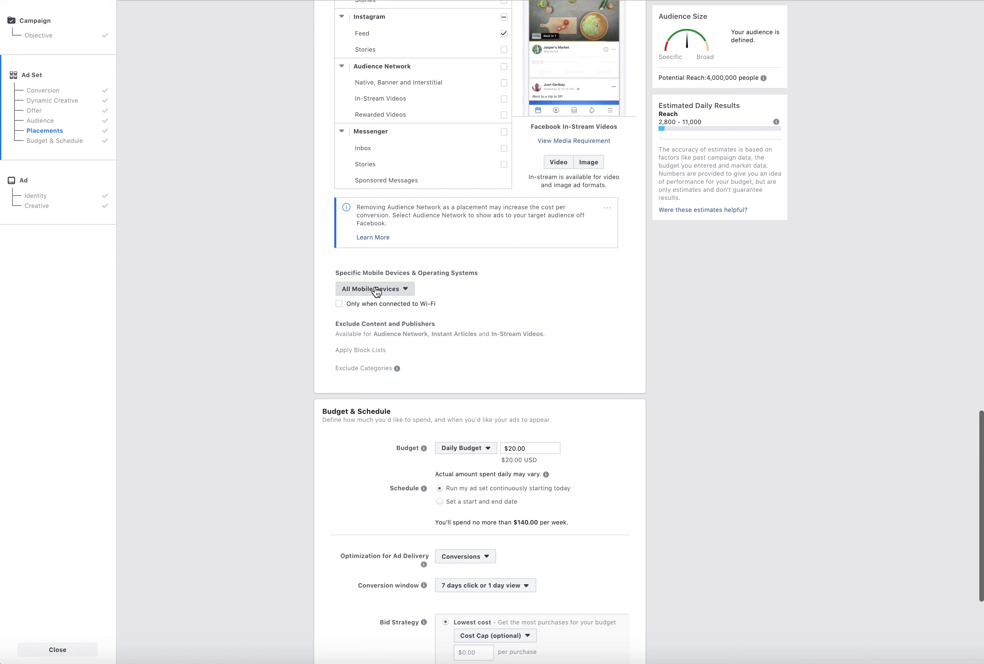
{"action": "left_click", "coordinate": [375, 288]}
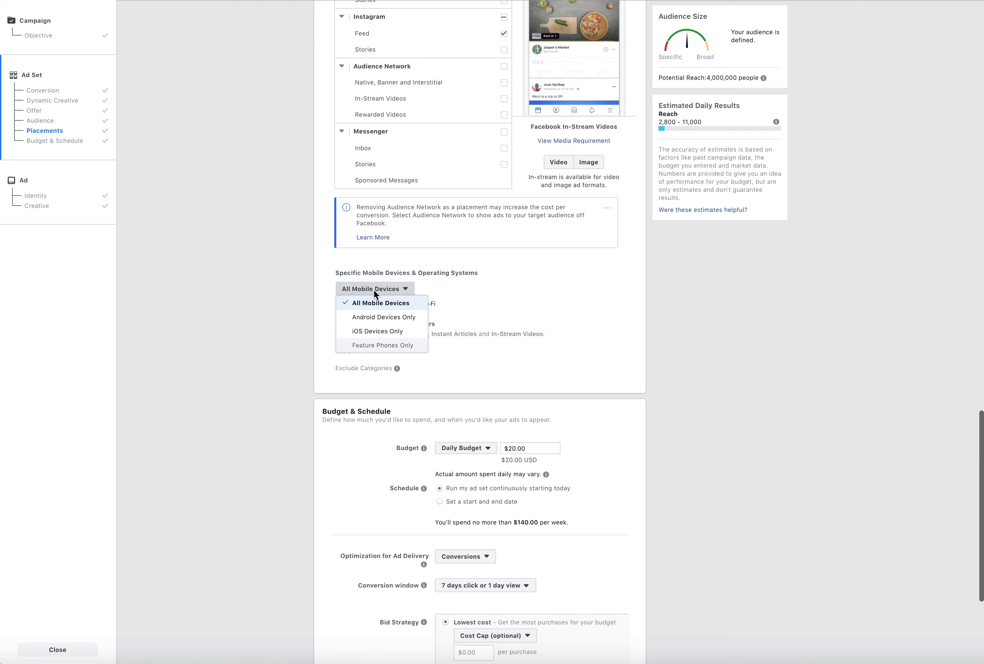
{"action": "left_click", "coordinate": [374, 332]}
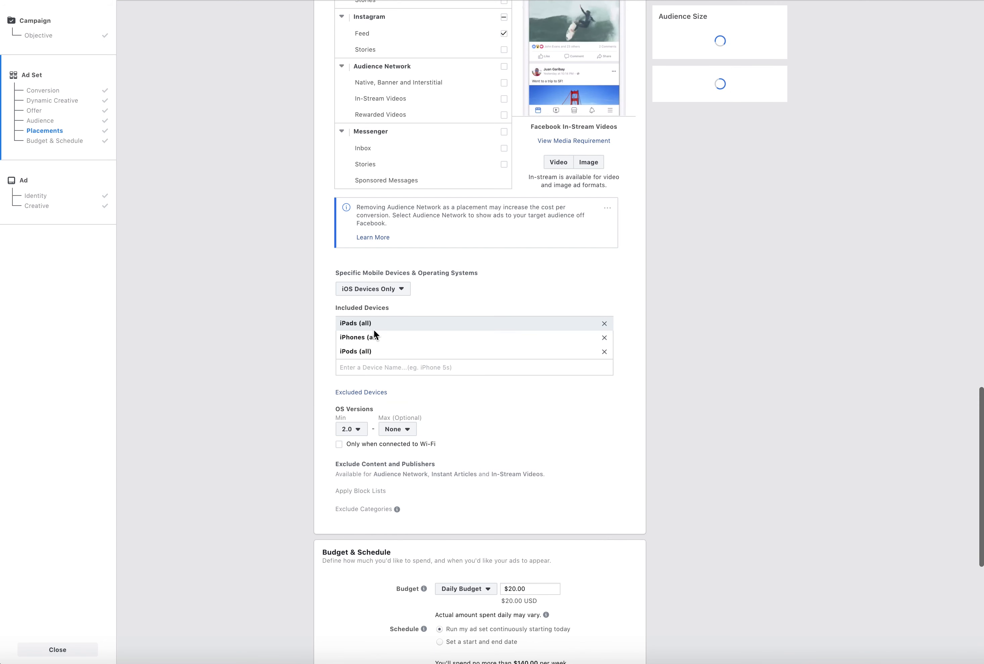
{"action": "left_click", "coordinate": [605, 353]}
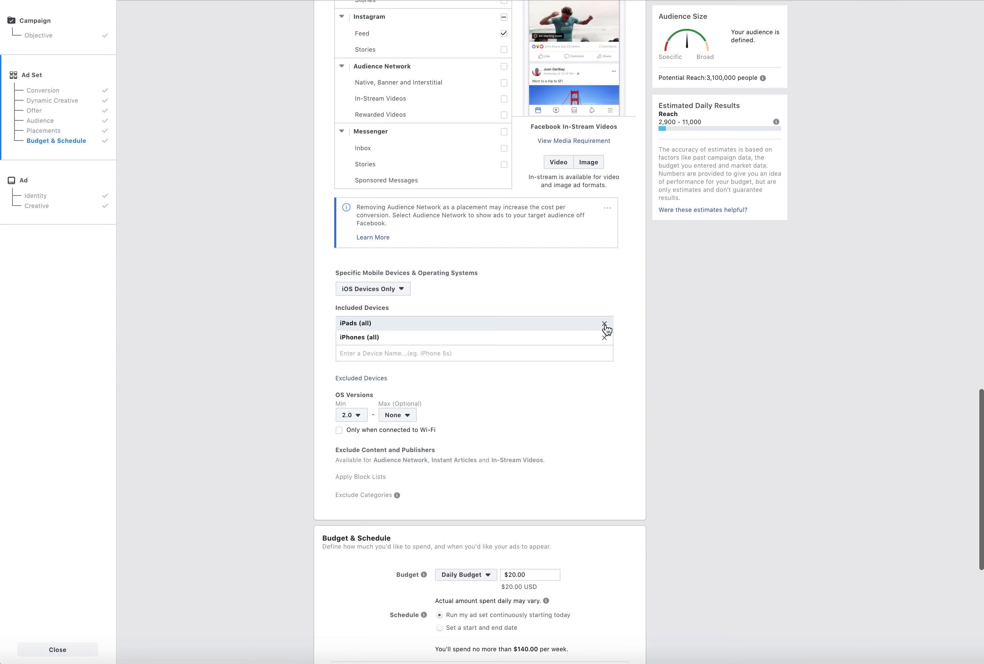
{"action": "left_click", "coordinate": [604, 324]}
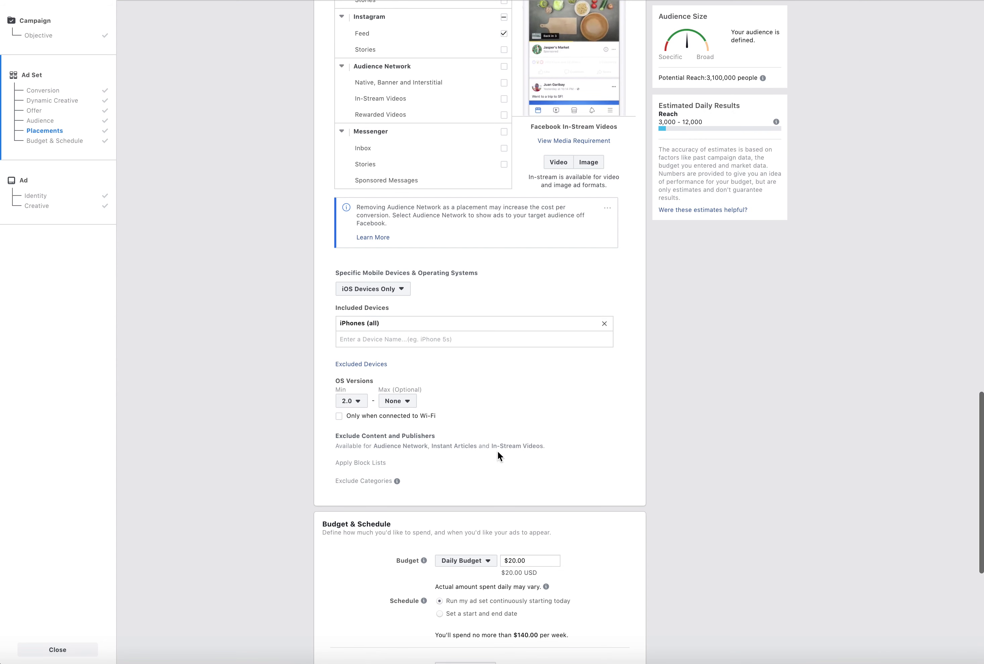
Try 5.0 as the minimum iOS version for the included iPhones, and settle on 4.0
{"action": "left_click", "coordinate": [361, 407]}
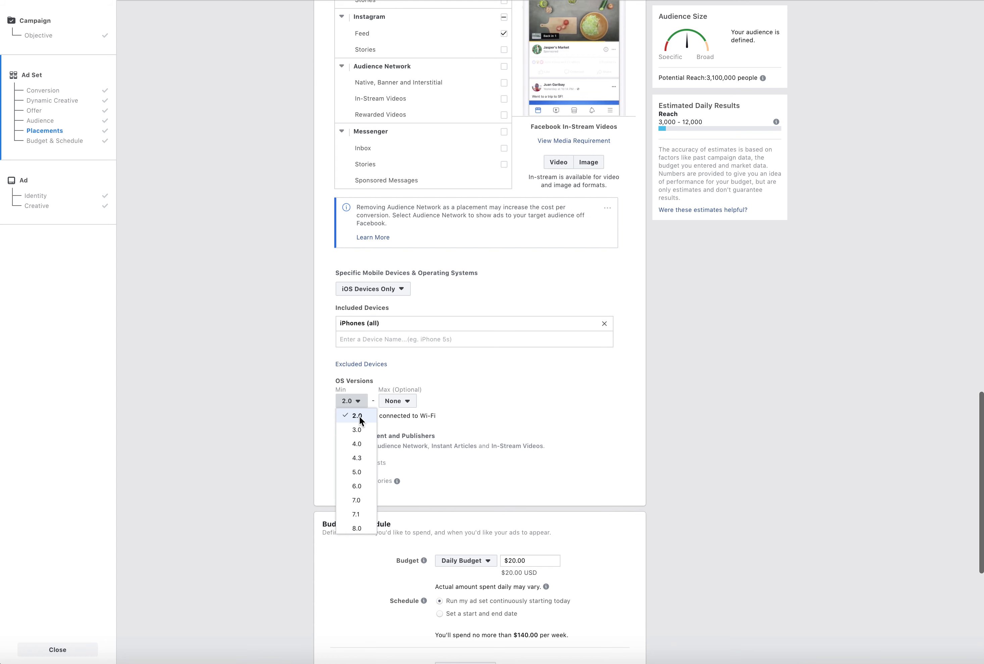
{"action": "left_click", "coordinate": [358, 472]}
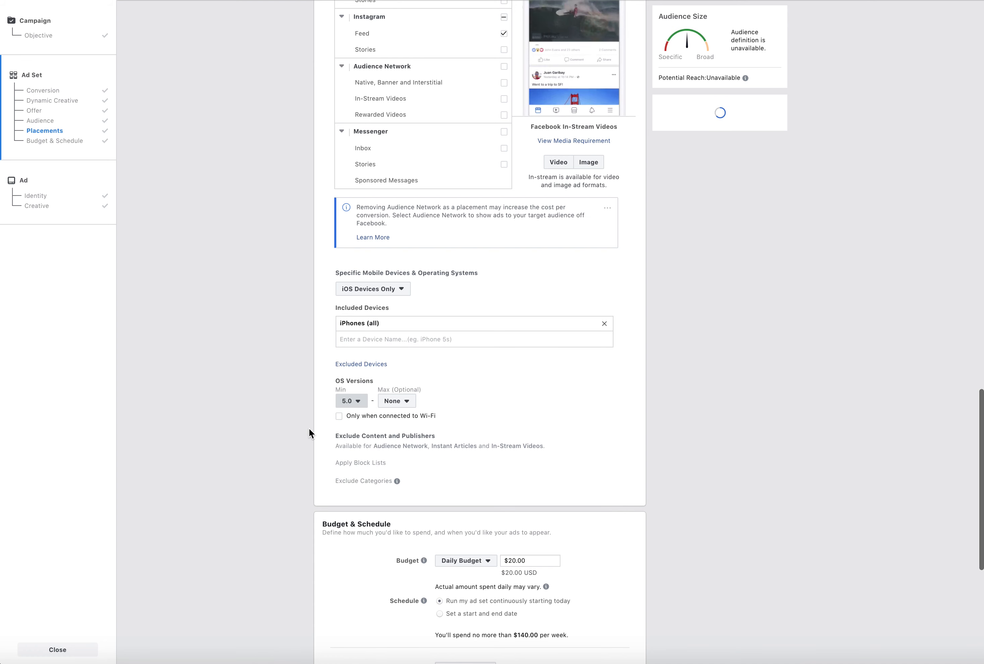
{"action": "left_click", "coordinate": [353, 405]}
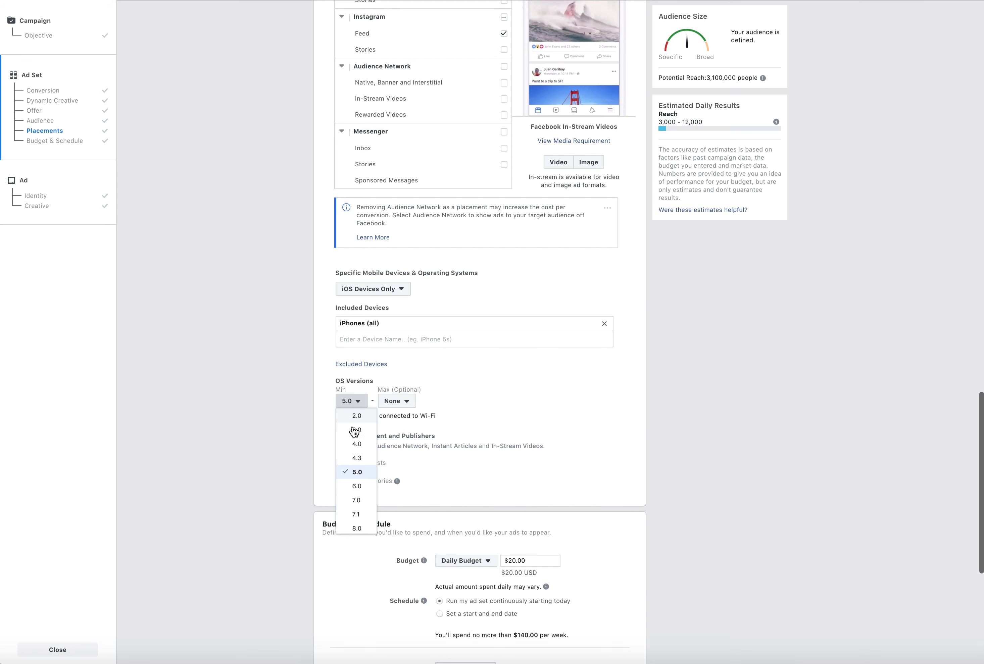
{"action": "left_click", "coordinate": [350, 445]}
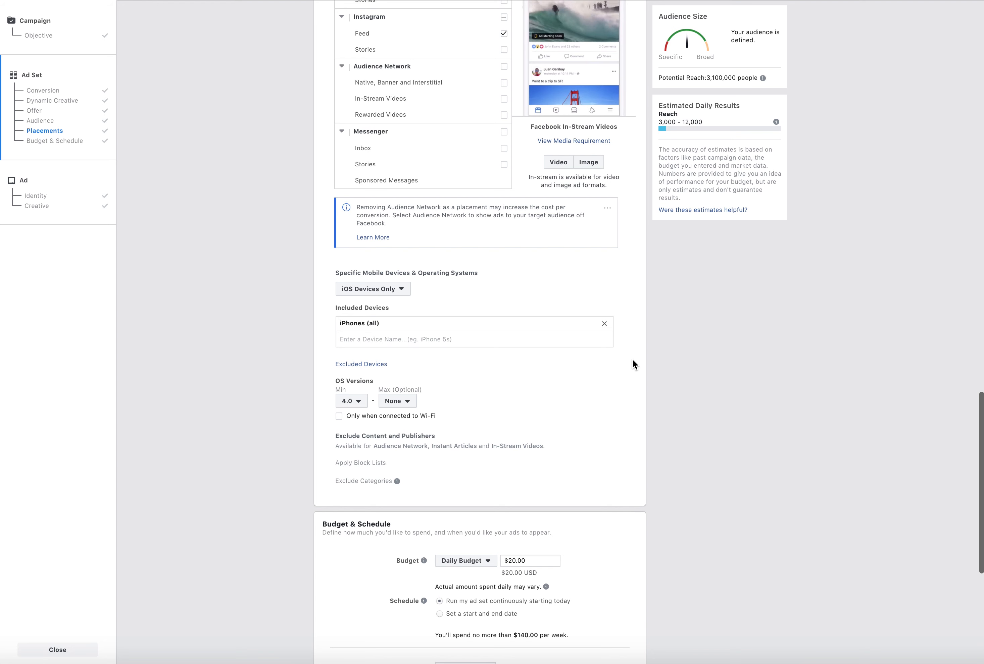
Review the audience definition, the selected platforms and the iOS device restrictions of the ad set
{"action": "left_click", "coordinate": [705, 662]}
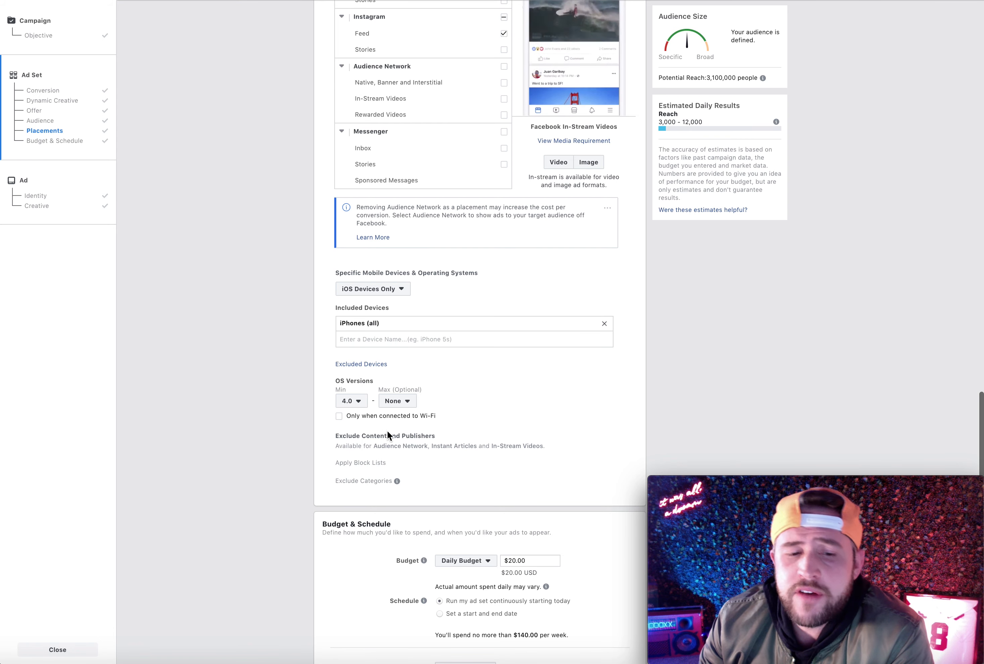
{"action": "scroll", "coordinate": [449, 298], "scroll_direction": "up", "scroll_amount": 20}
{"action": "scroll", "coordinate": [449, 298], "scroll_direction": "down", "scroll_amount": 9}
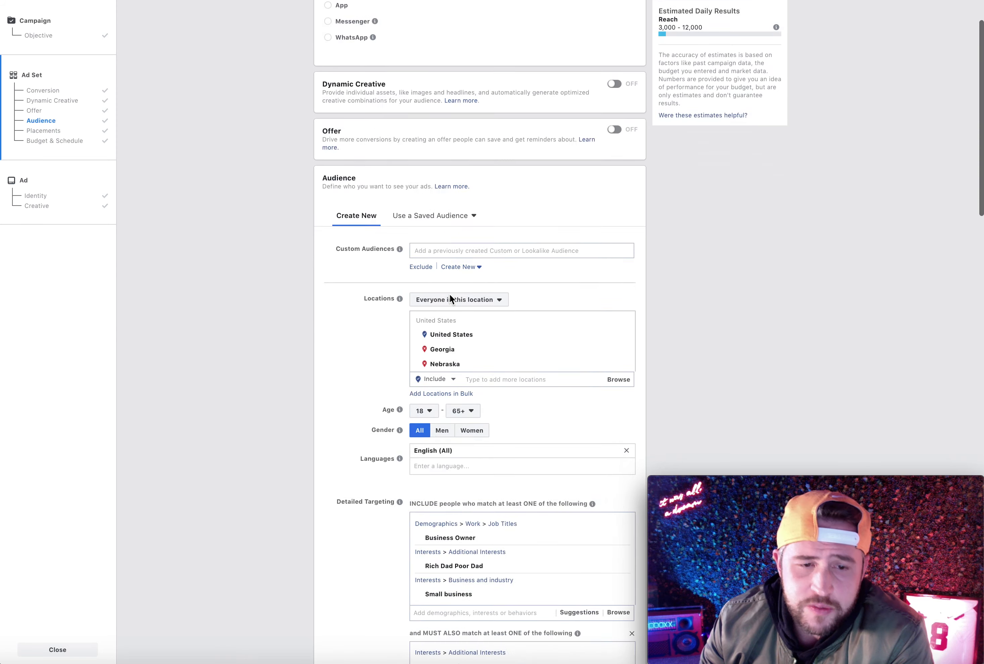
{"action": "scroll", "coordinate": [501, 343], "scroll_direction": "down", "scroll_amount": 18}
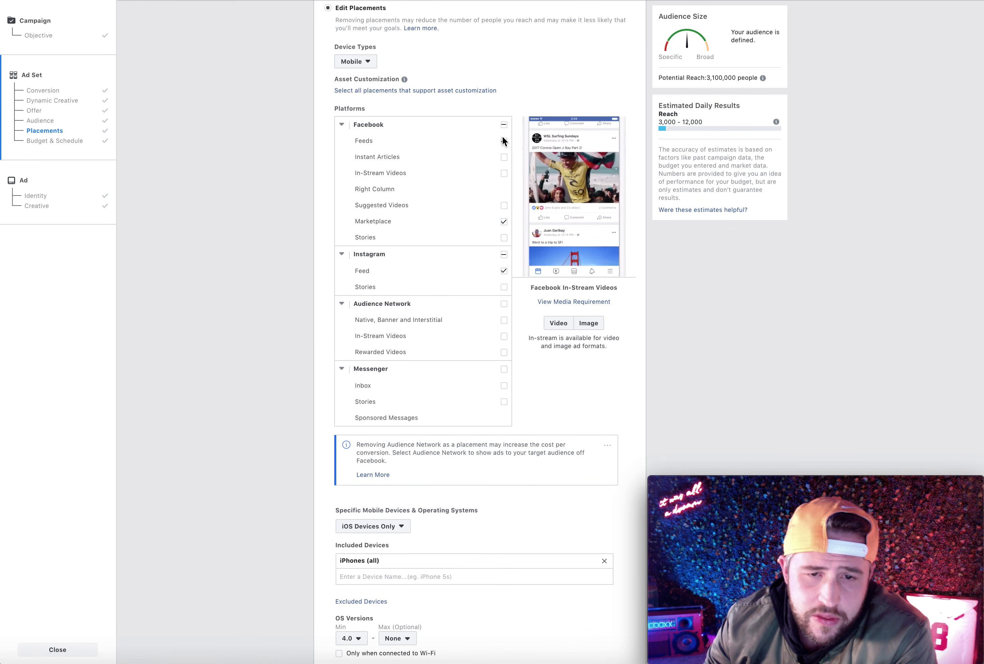
{"action": "scroll", "coordinate": [378, 220], "scroll_direction": "down", "scroll_amount": 7}
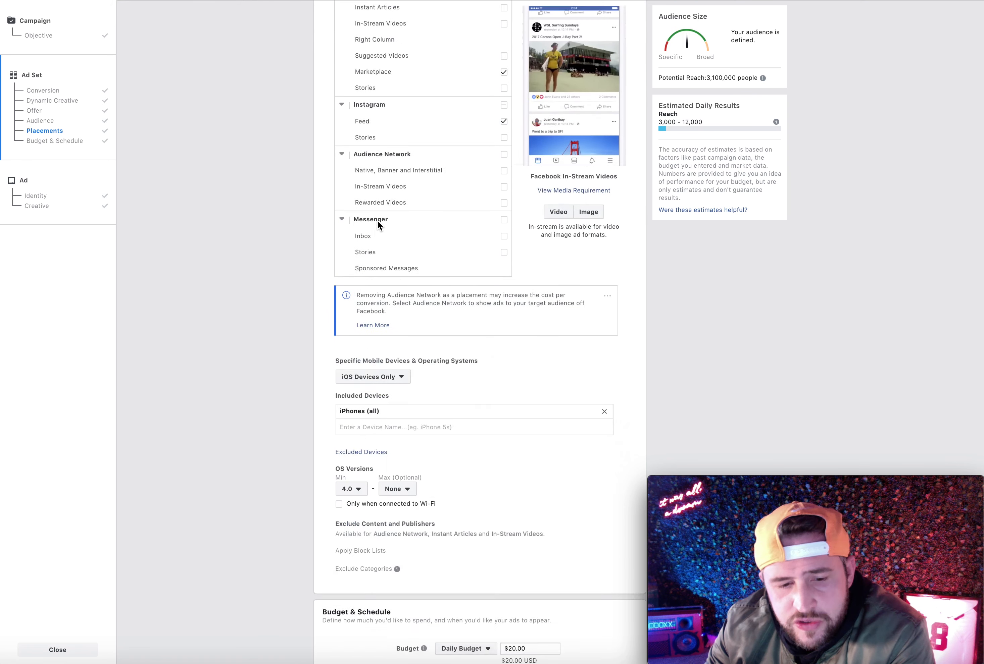
{"action": "scroll", "coordinate": [584, 355], "scroll_direction": "down", "scroll_amount": 3}
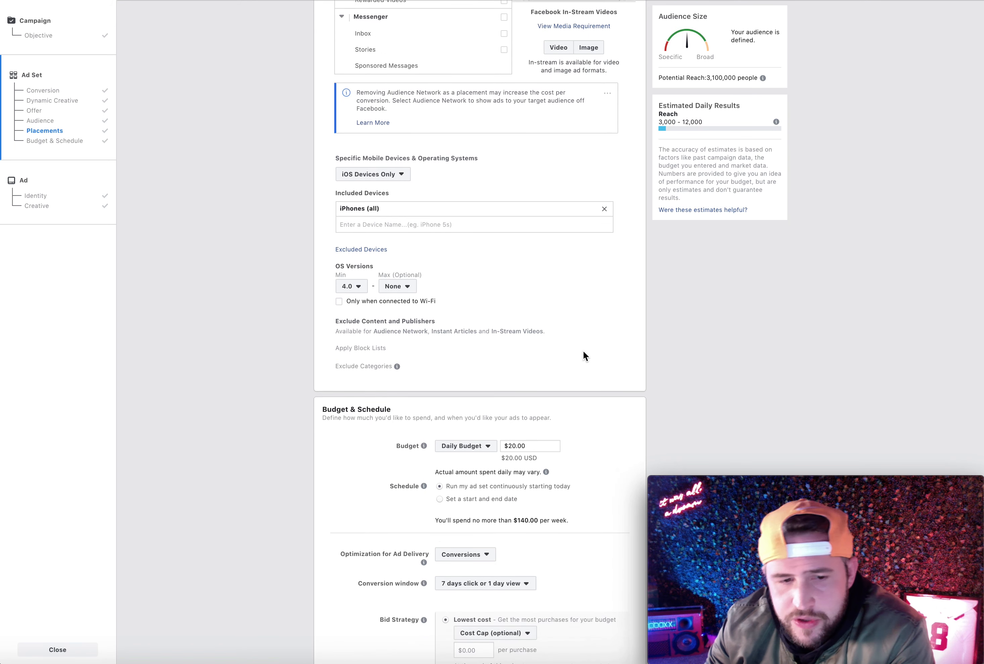
{"action": "scroll", "coordinate": [431, 291], "scroll_direction": "up", "scroll_amount": 2}
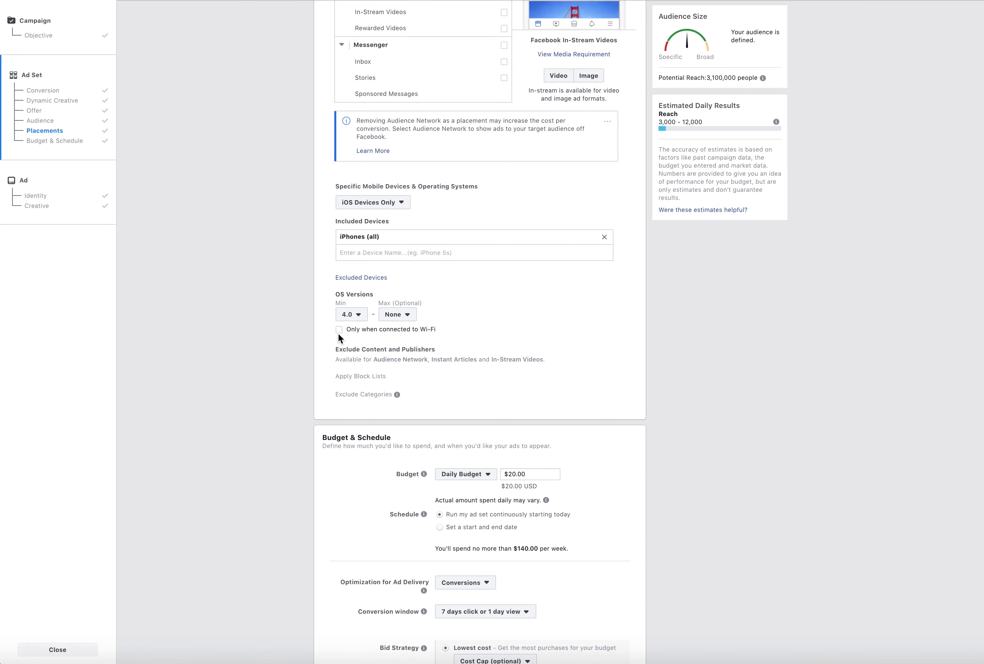
Try limiting delivery to devices connected to Wi-Fi and check the potential reach
{"action": "left_click", "coordinate": [339, 331]}
{"action": "left_click_drag", "start_coordinate": [708, 76], "coordinate": [745, 76]}
{"action": "left_click", "coordinate": [622, 373]}
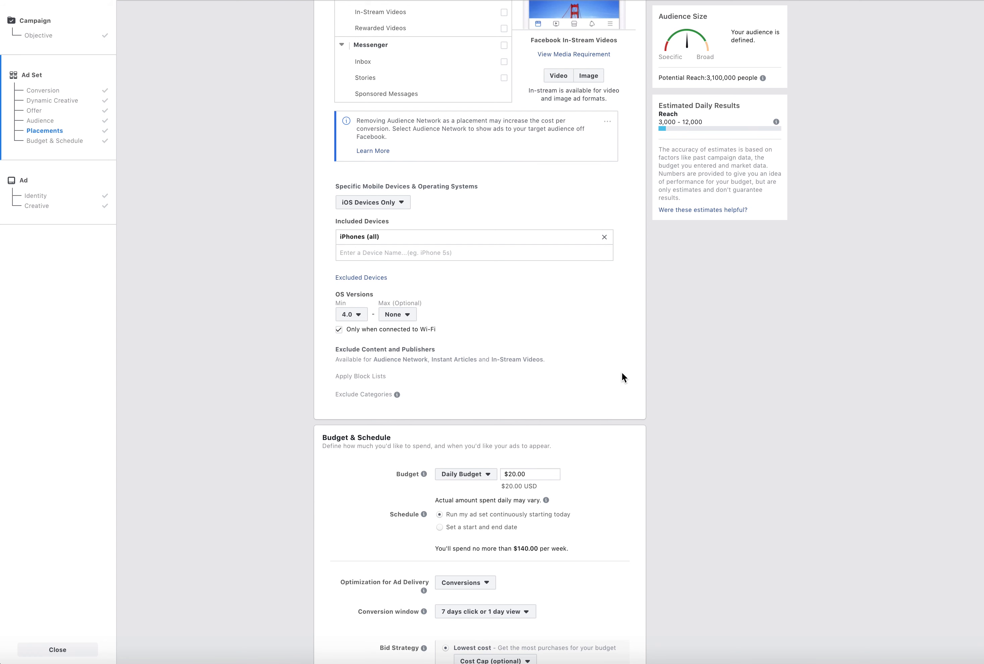
{"action": "left_click", "coordinate": [339, 329]}
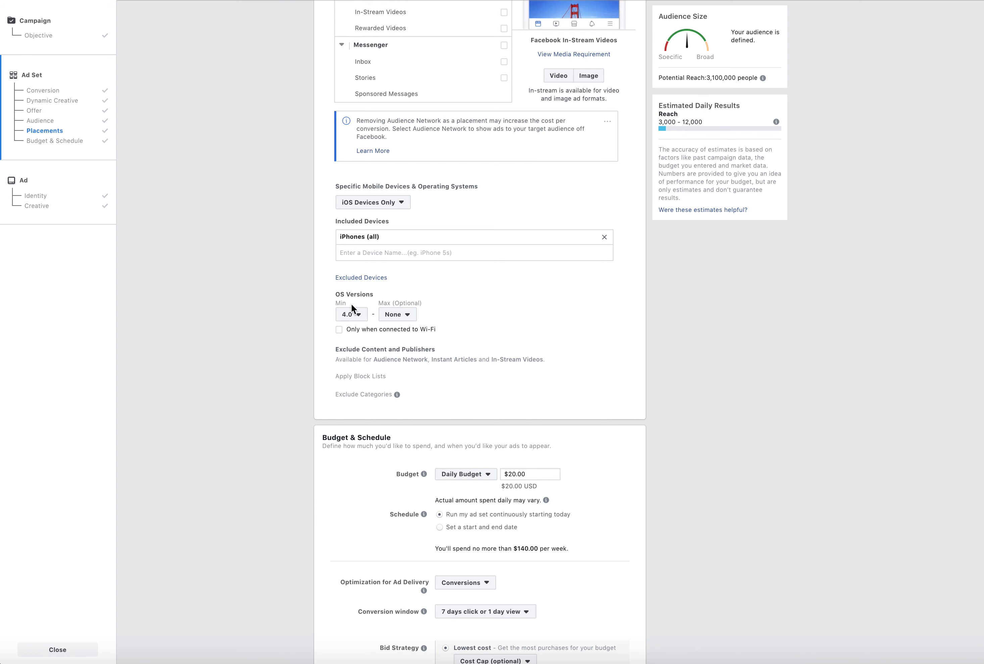
Compare the potential reach of All Mobile Devices with that of Android Devices Only without Android tablets
{"action": "left_click", "coordinate": [373, 203]}
{"action": "left_click", "coordinate": [392, 216]}
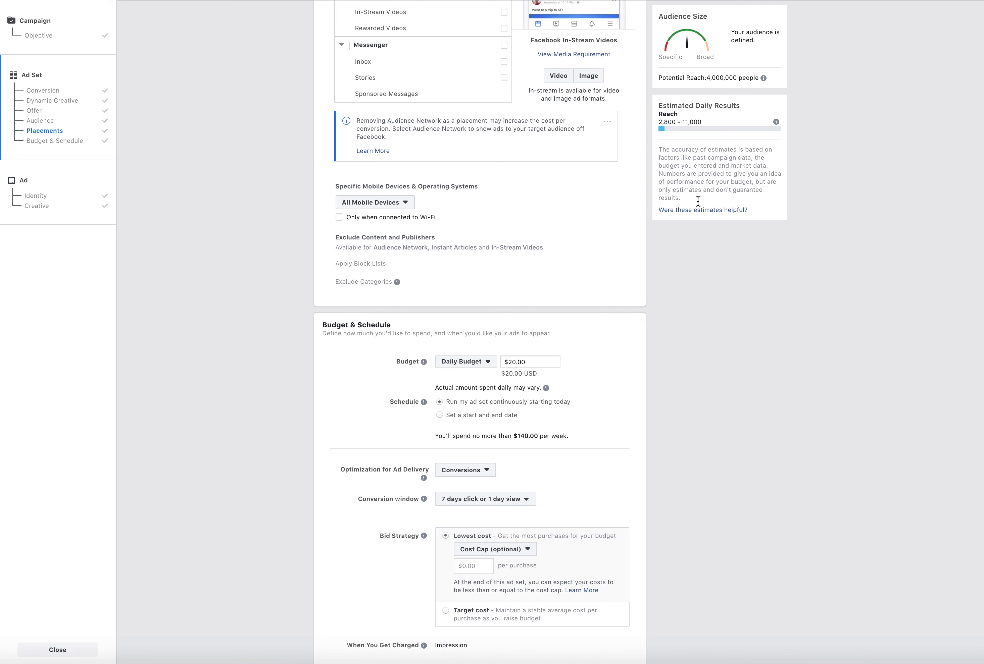
{"action": "left_click", "coordinate": [373, 203]}
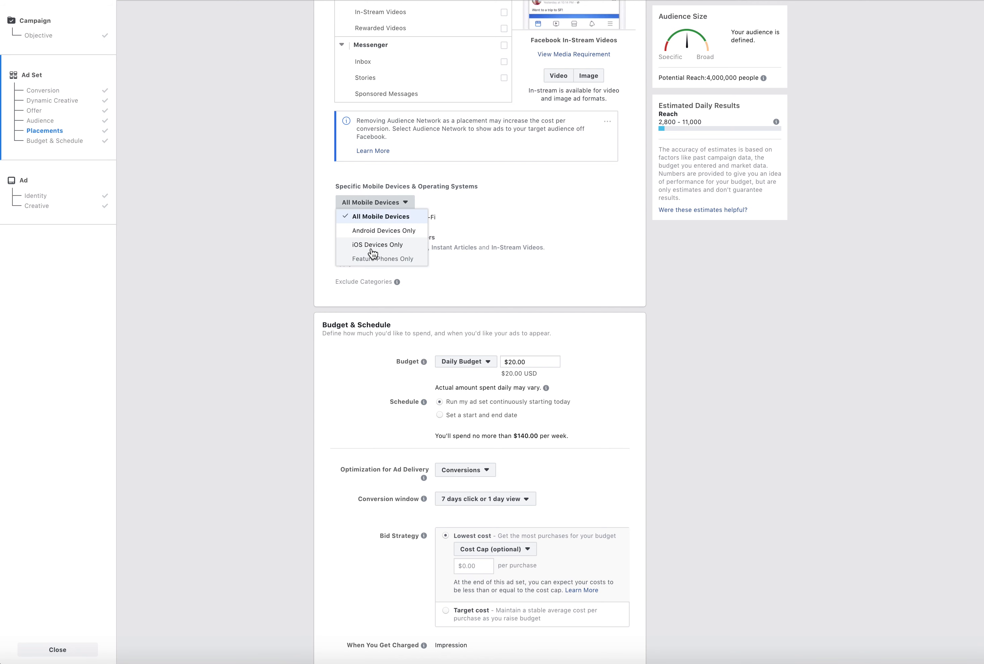
{"action": "left_click", "coordinate": [381, 231]}
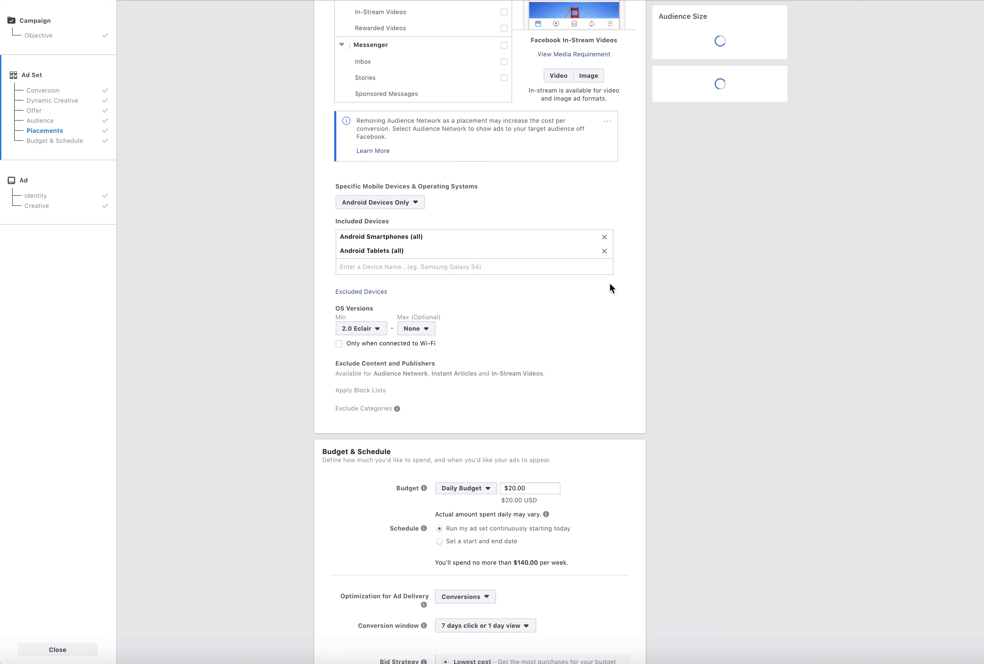
{"action": "left_click", "coordinate": [604, 251]}
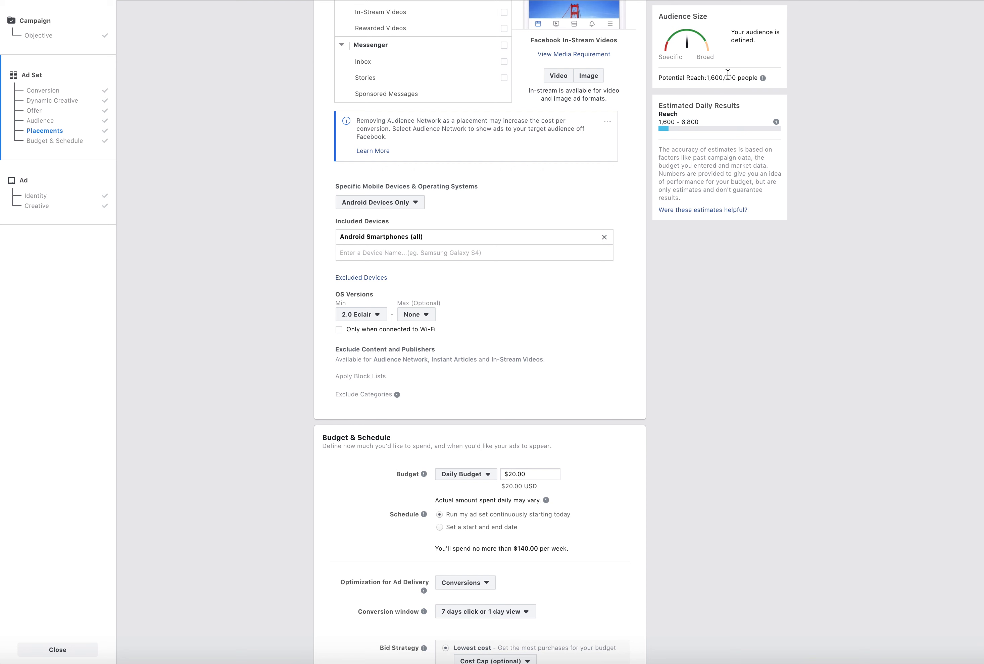
{"action": "left_click_drag", "start_coordinate": [706, 79], "coordinate": [737, 81]}
{"action": "left_click", "coordinate": [725, 341]}
Set the specific mobile devices and operating systems to iOS Devices Only
{"action": "left_click", "coordinate": [403, 202]}
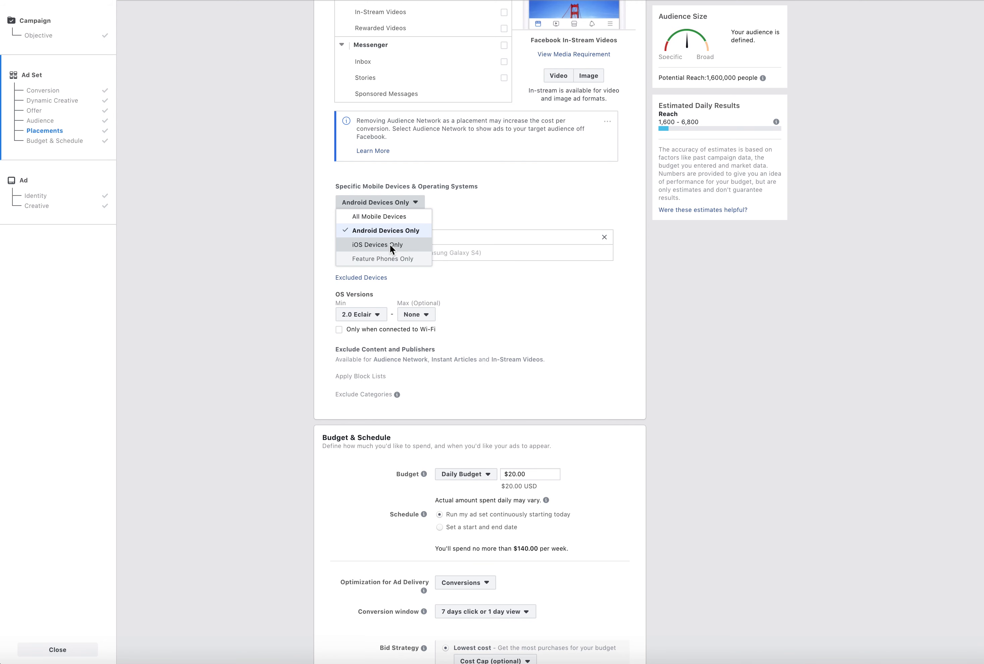
{"action": "left_click", "coordinate": [389, 244]}
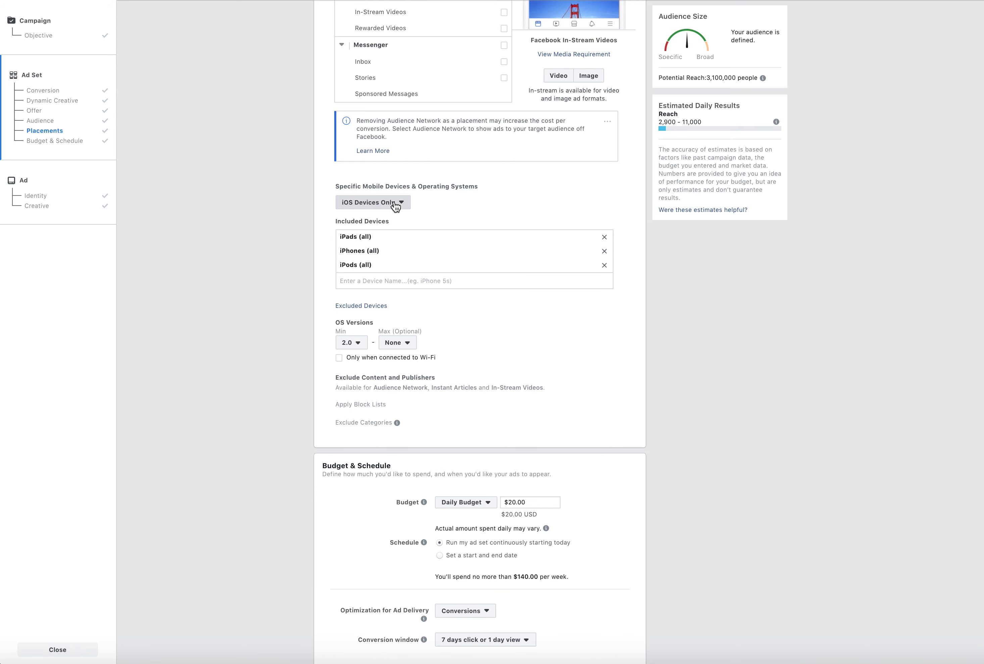
{"action": "left_click", "coordinate": [381, 203]}
{"action": "left_click", "coordinate": [449, 207]}
Review the detailed targeting layers, including the Business Owner job title, and the iOS device and OS version settings
{"action": "scroll", "coordinate": [472, 212], "scroll_direction": "up", "scroll_amount": 20}
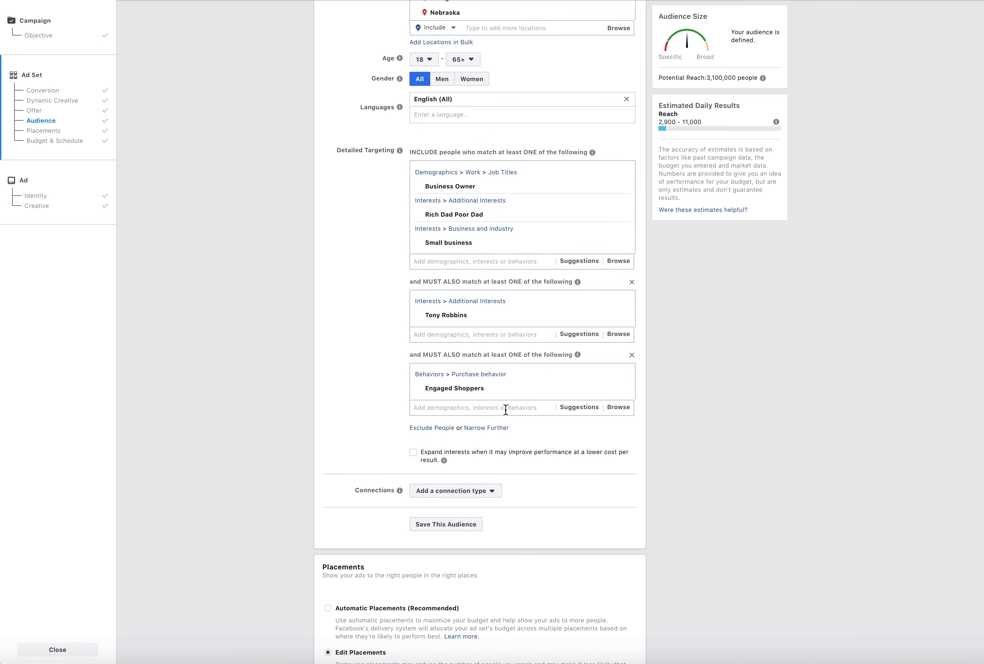
{"action": "scroll", "coordinate": [505, 411], "scroll_direction": "down", "scroll_amount": 15}
{"action": "scroll", "coordinate": [507, 413], "scroll_direction": "up", "scroll_amount": 10}
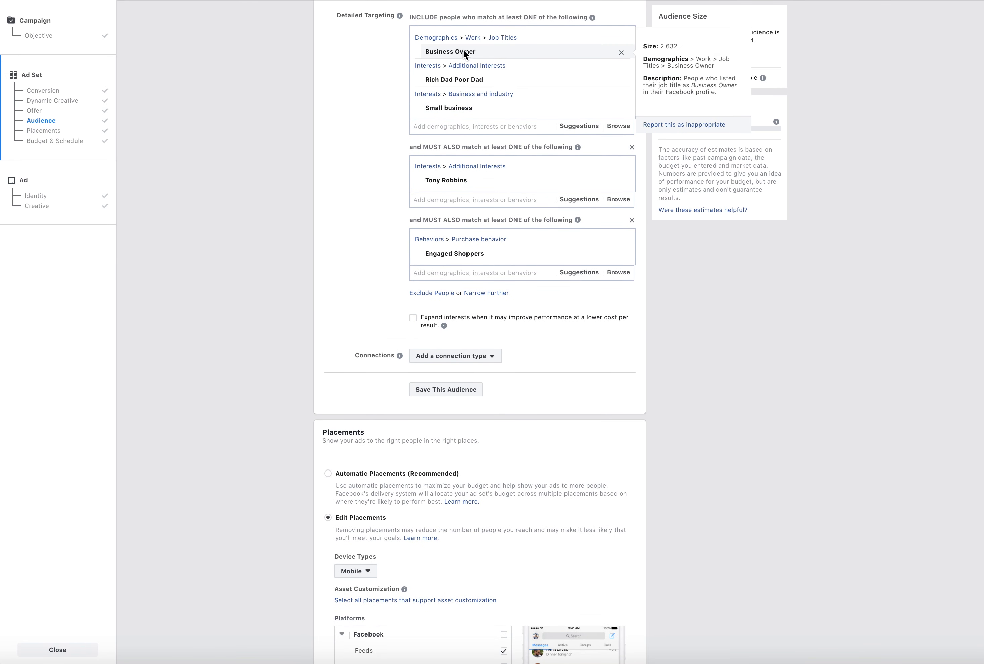
{"action": "scroll", "coordinate": [460, 60], "scroll_direction": "up", "scroll_amount": 1}
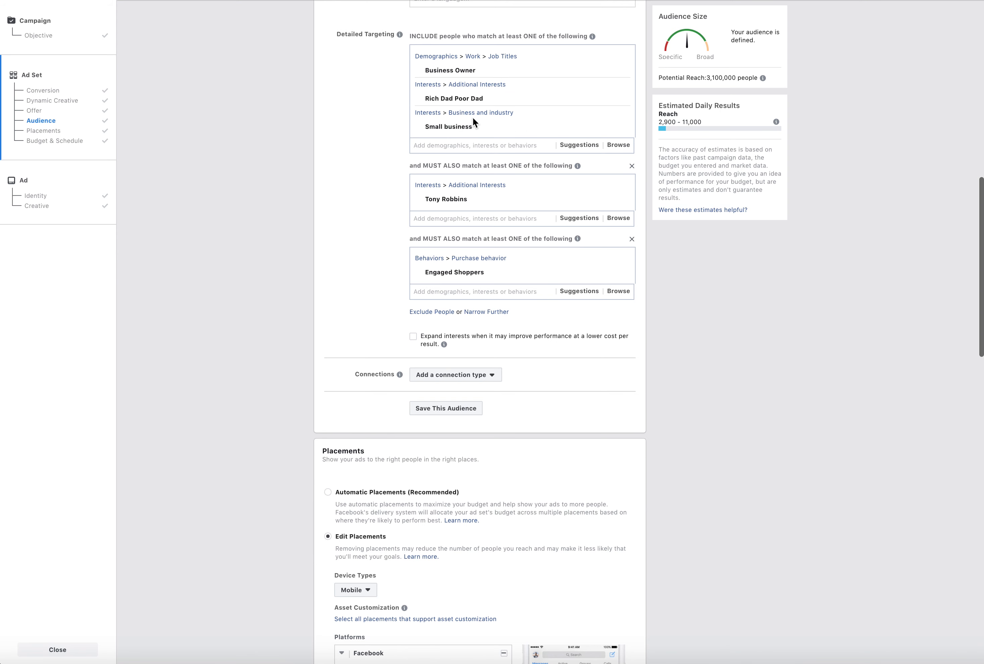
{"action": "mouse_move", "coordinate": [469, 202]}
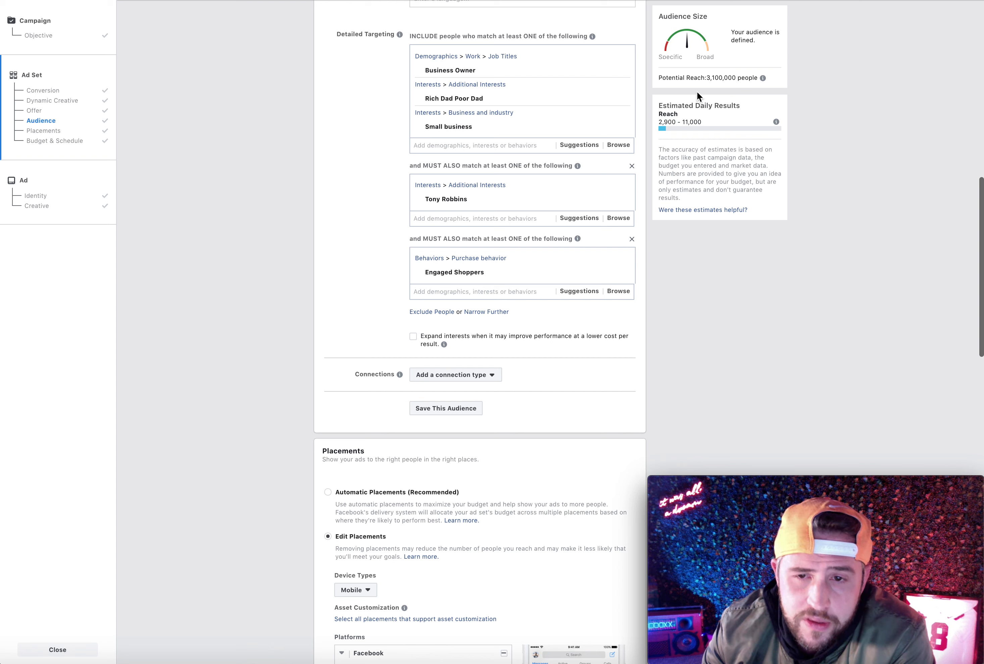
{"action": "scroll", "coordinate": [403, 252], "scroll_direction": "down", "scroll_amount": 1}
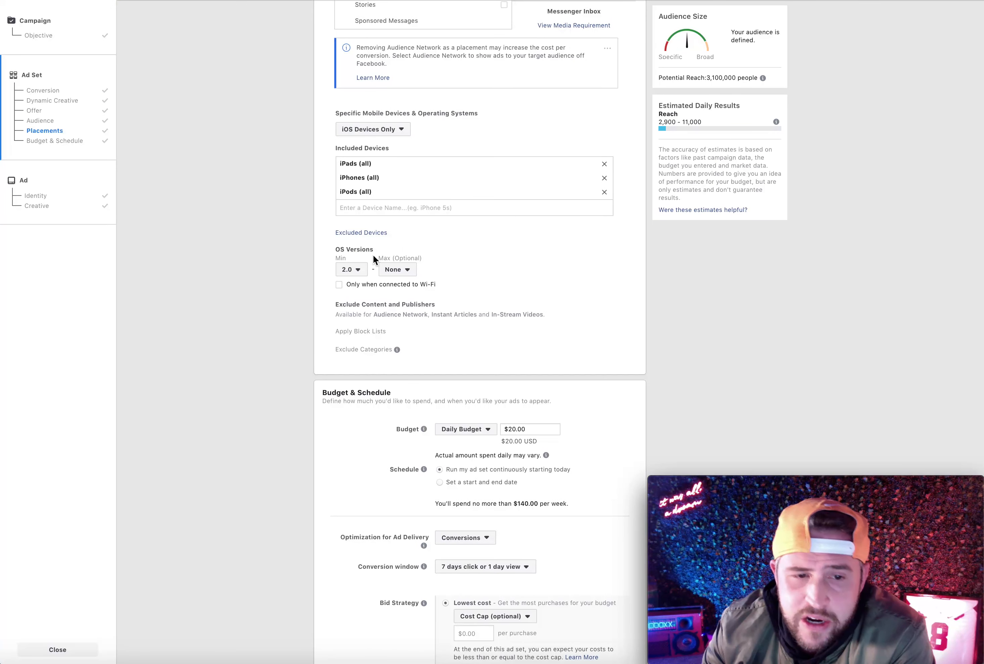
Compare the potential reach of All Mobile Devices with that of Android Devices Only
{"action": "left_click", "coordinate": [399, 131]}
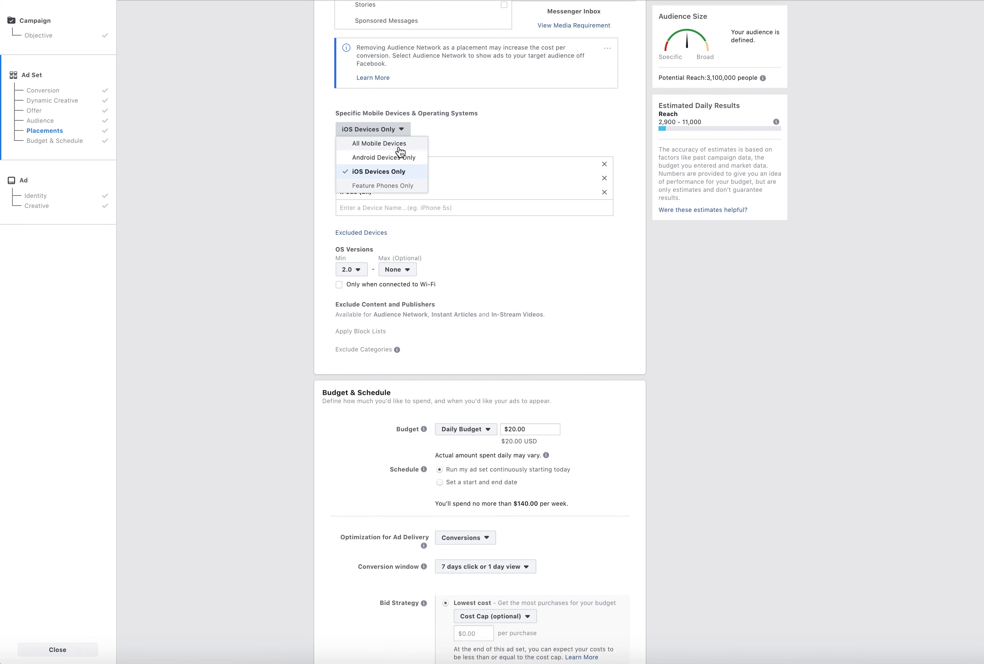
{"action": "left_click", "coordinate": [398, 142]}
{"action": "left_click", "coordinate": [394, 130]}
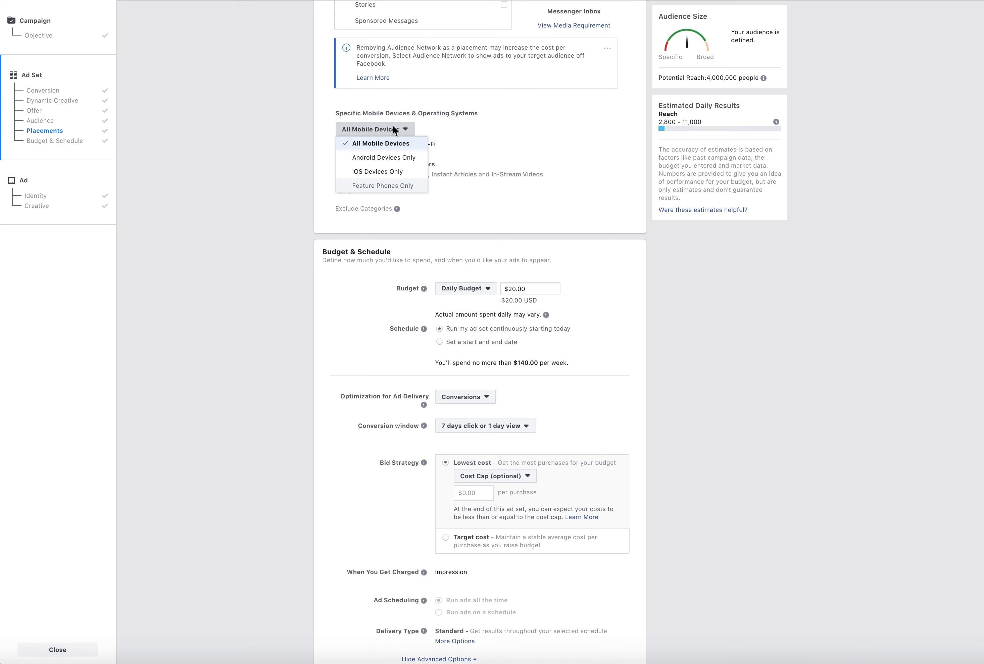
{"action": "left_click", "coordinate": [393, 153]}
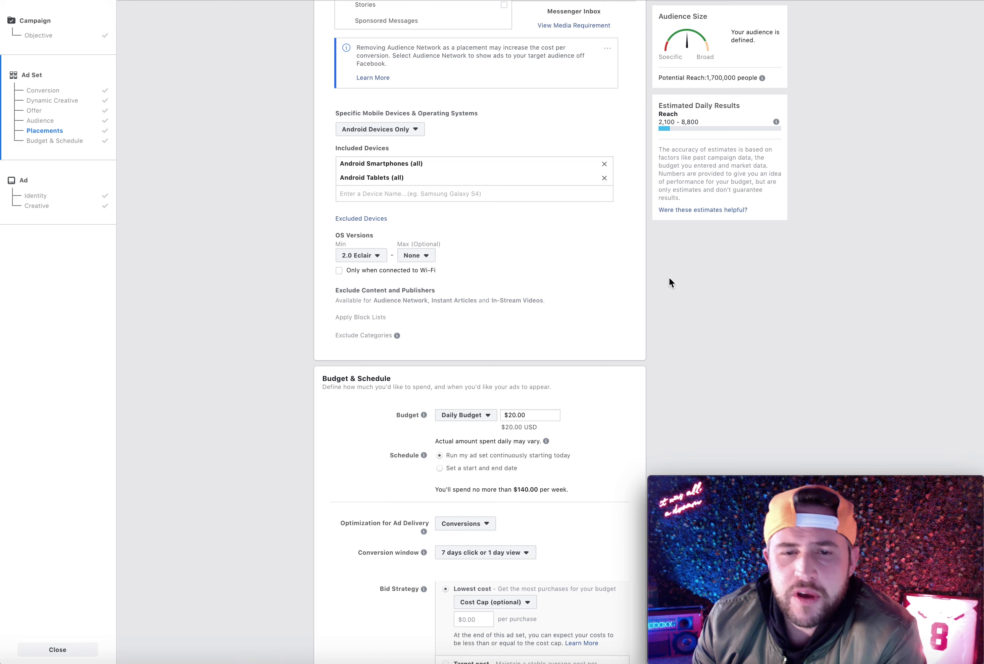
Review the detailed targeting layers, the Android device settings and the Budget & Schedule section
{"action": "scroll", "coordinate": [647, 337], "scroll_direction": "up", "scroll_amount": 3}
{"action": "scroll", "coordinate": [646, 333], "scroll_direction": "up", "scroll_amount": 15}
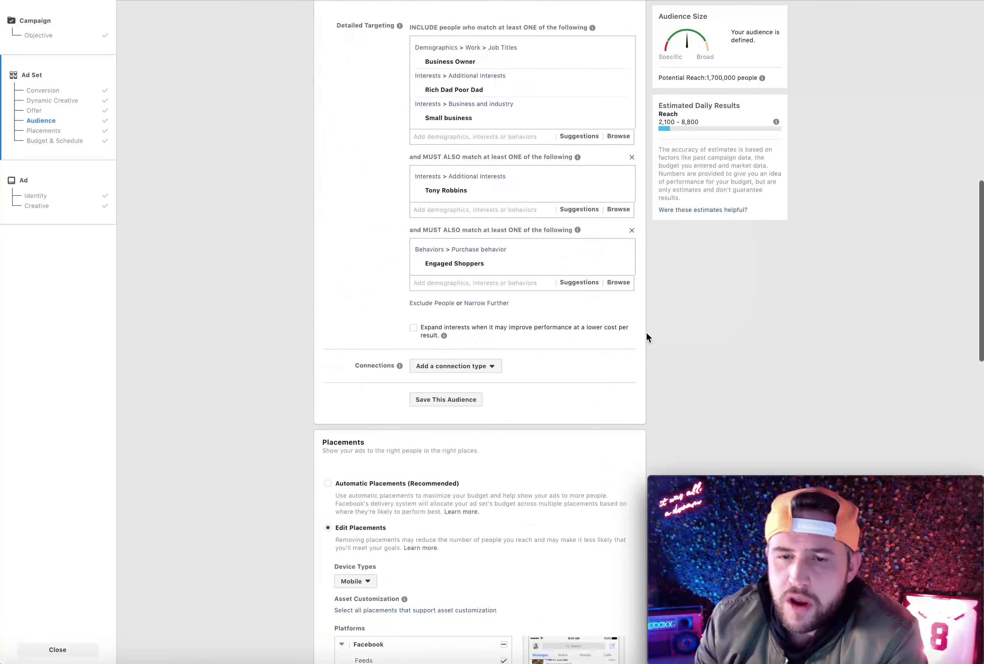
{"action": "scroll", "coordinate": [646, 332], "scroll_direction": "down", "scroll_amount": 6}
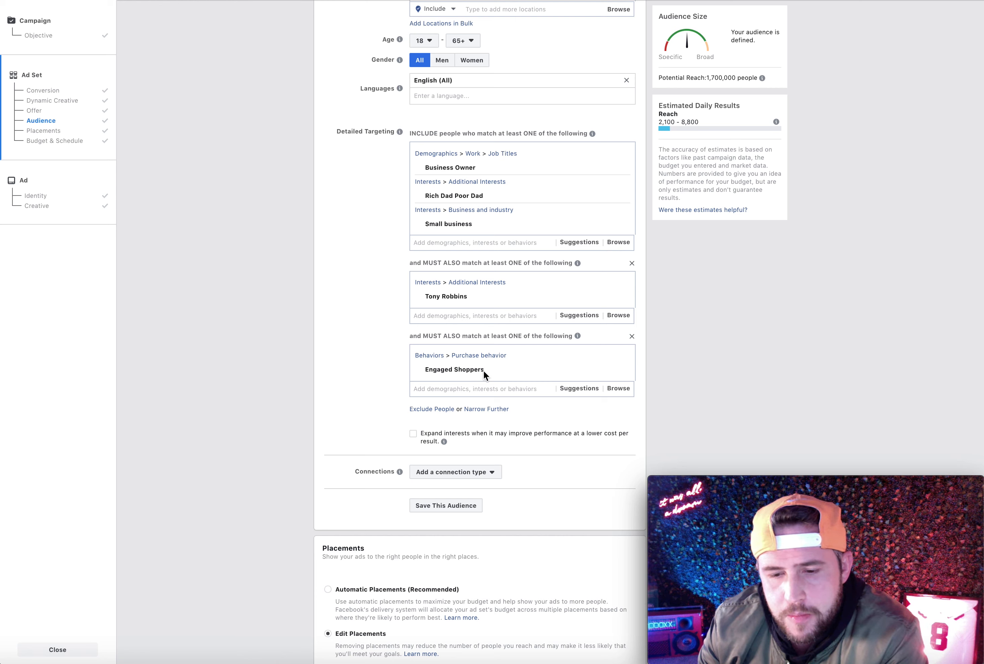
{"action": "scroll", "coordinate": [645, 408], "scroll_direction": "down", "scroll_amount": 20}
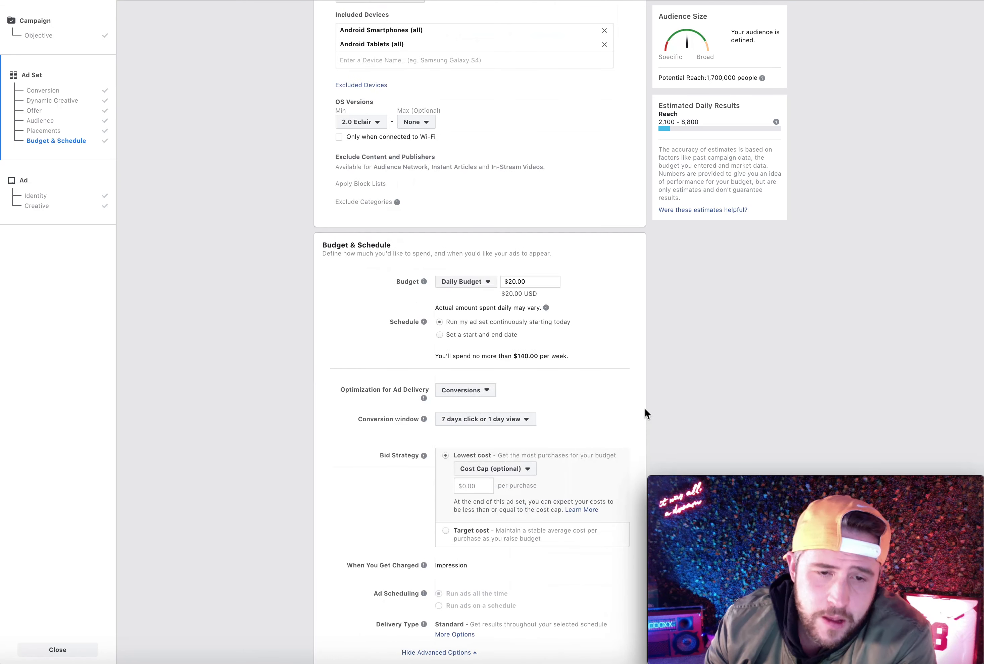
{"action": "scroll", "coordinate": [644, 408], "scroll_direction": "up", "scroll_amount": 5}
{"action": "scroll", "coordinate": [644, 408], "scroll_direction": "down", "scroll_amount": 4}
{"action": "scroll", "coordinate": [566, 403], "scroll_direction": "up", "scroll_amount": 3}
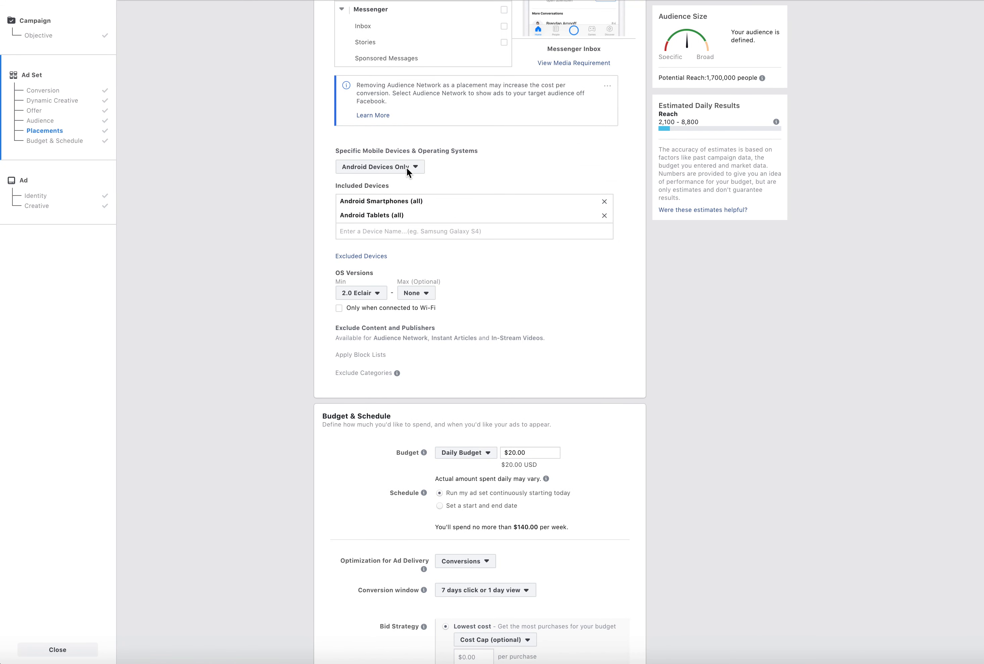
Set the specific mobile devices and operating systems to All Mobile Devices and check the potential reach
{"action": "left_click", "coordinate": [407, 167]}
{"action": "left_click", "coordinate": [408, 181]}
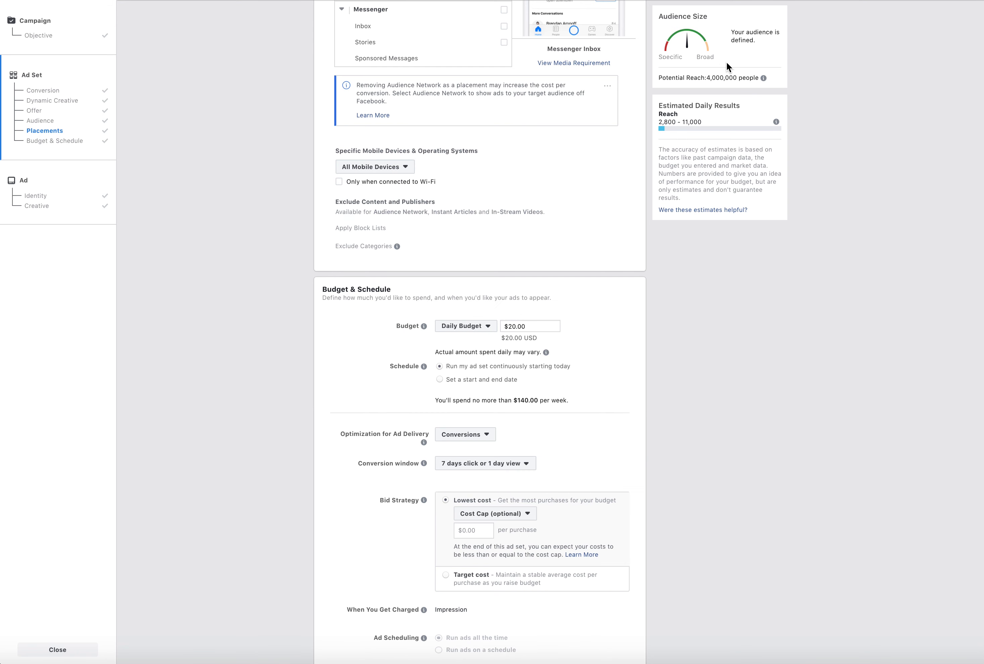
{"action": "left_click_drag", "start_coordinate": [704, 79], "coordinate": [739, 85]}
{"action": "left_click", "coordinate": [713, 325]}
{"action": "scroll", "coordinate": [706, 333], "scroll_direction": "down", "scroll_amount": 2}
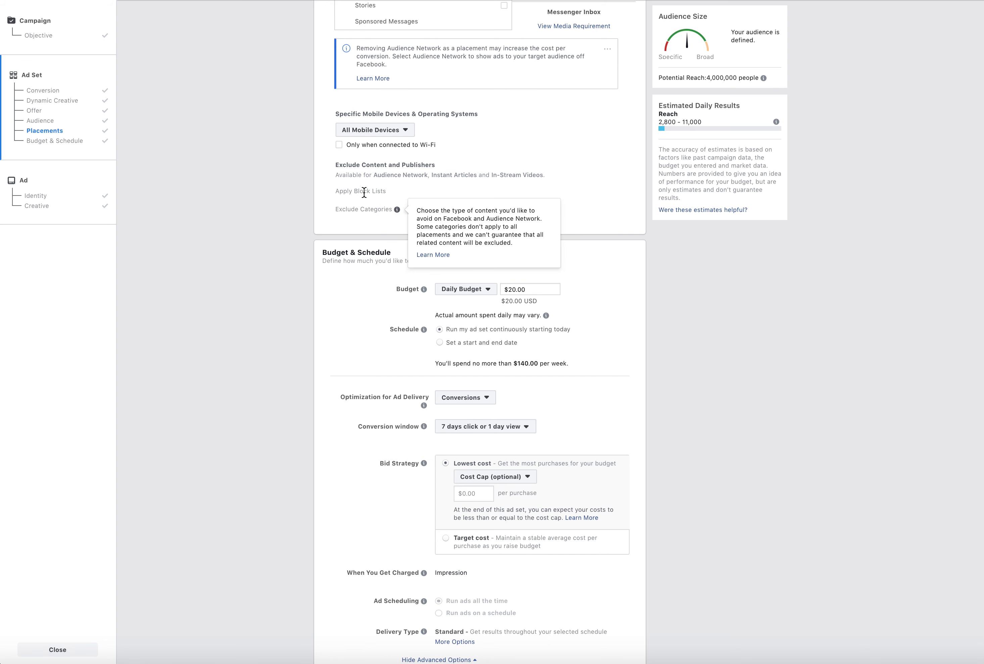
Read the Exclude Categories explanation and which placements support excluding content and publishers
{"action": "mouse_move", "coordinate": [407, 211]}
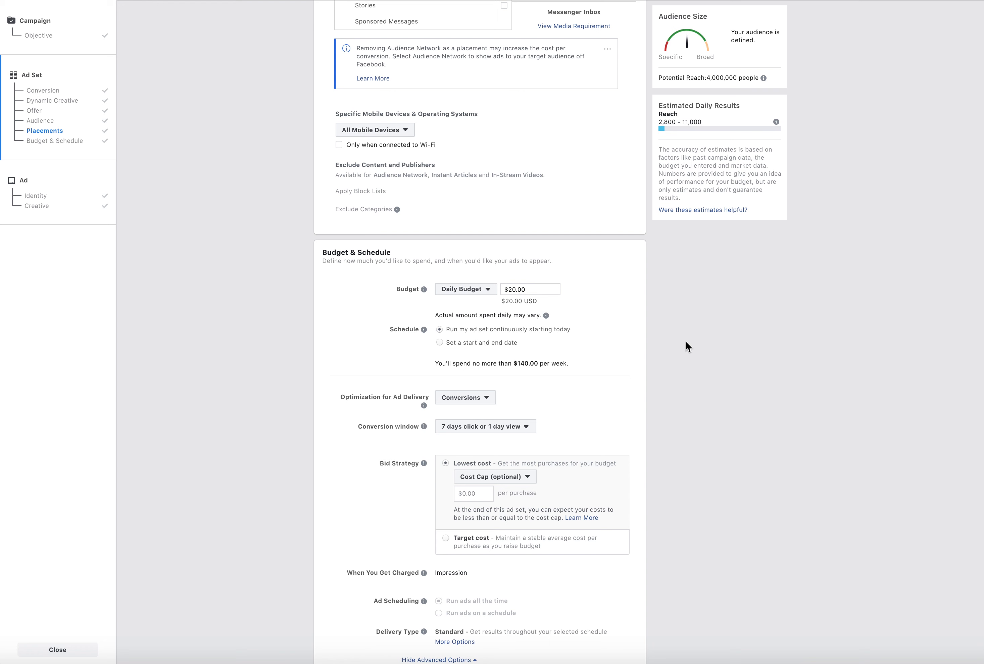
{"action": "left_click_drag", "start_coordinate": [372, 175], "coordinate": [529, 176]}
{"action": "left_click", "coordinate": [539, 202]}
Switch the ad set's schedule to a set start and end date
{"action": "scroll", "coordinate": [597, 572], "scroll_direction": "down", "scroll_amount": 2}
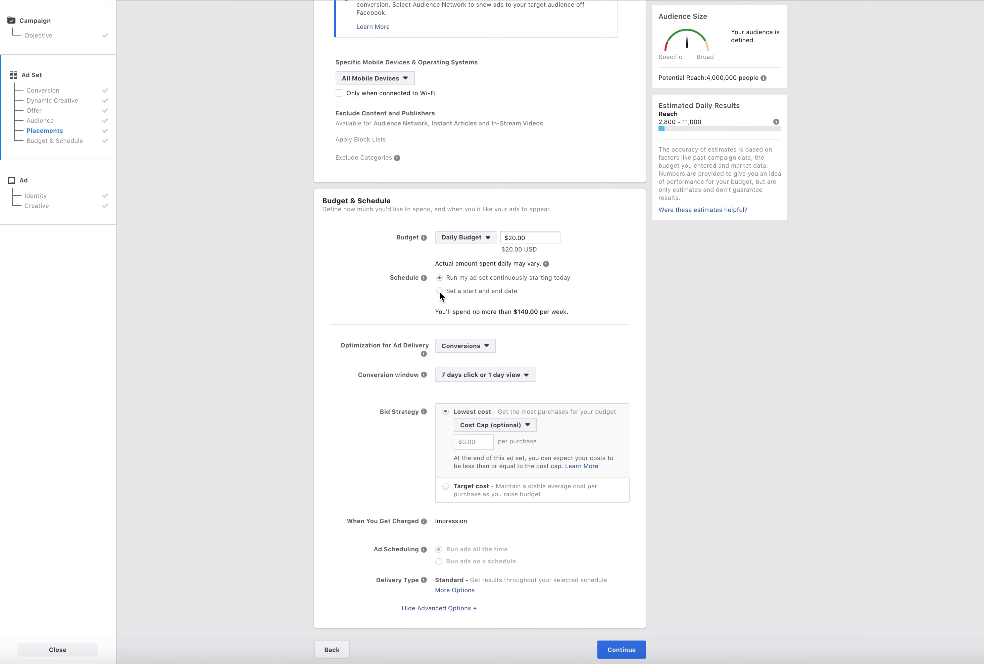
{"action": "left_click", "coordinate": [439, 291]}
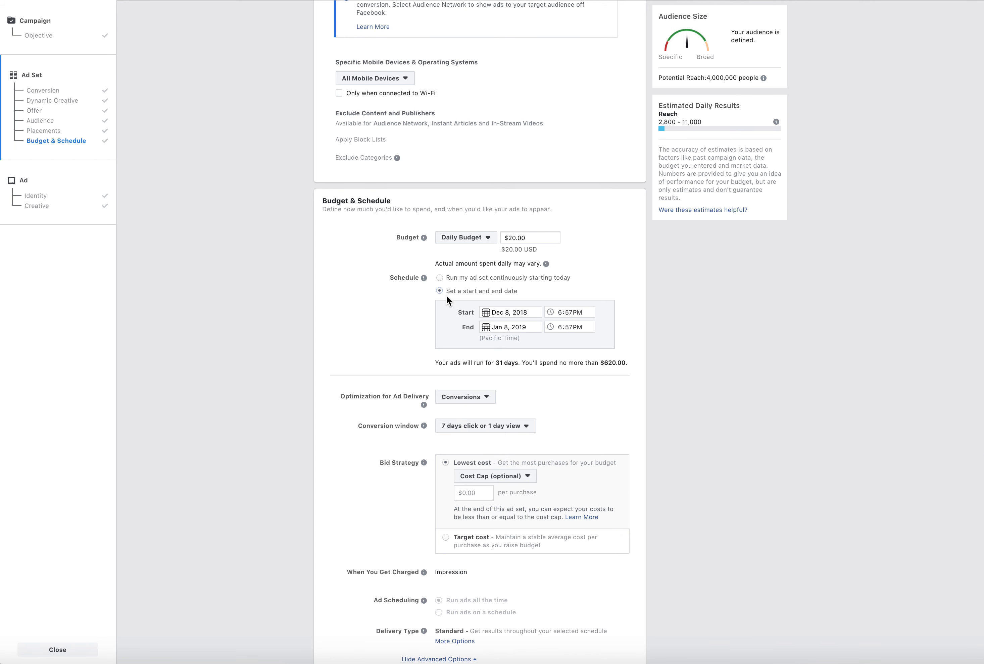
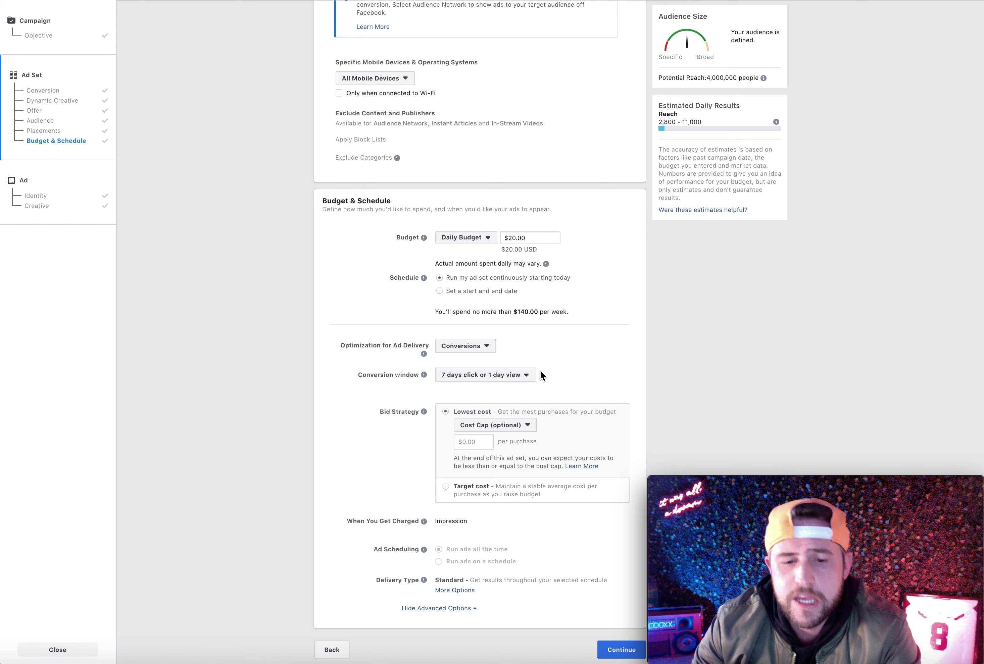
Review the optimization for ad delivery and conversion window options, keeping Conversions as the optimization
{"action": "left_click", "coordinate": [468, 347]}
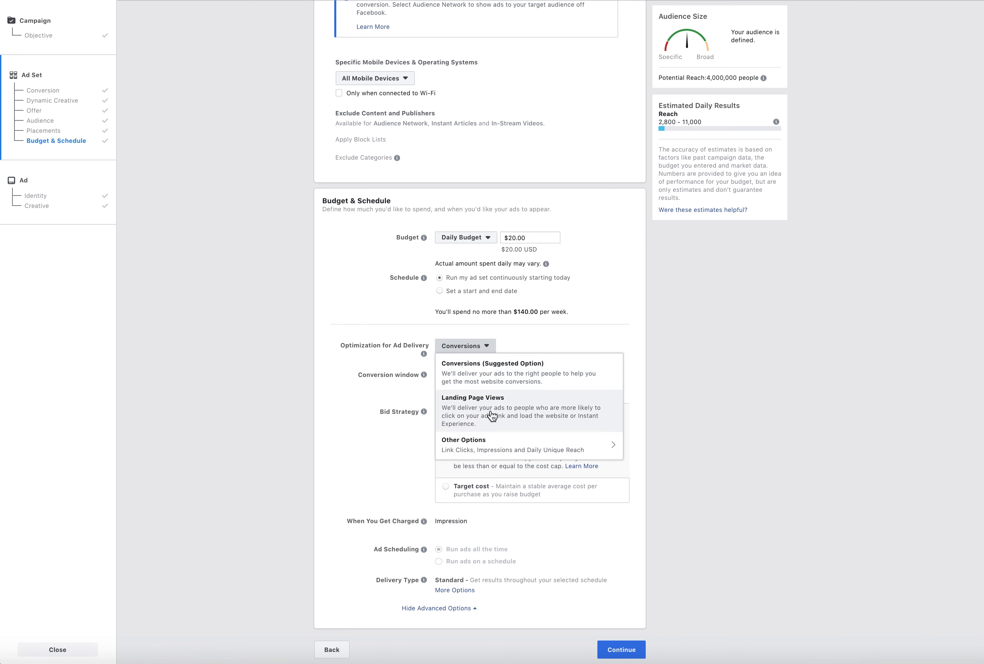
{"action": "left_click", "coordinate": [478, 373]}
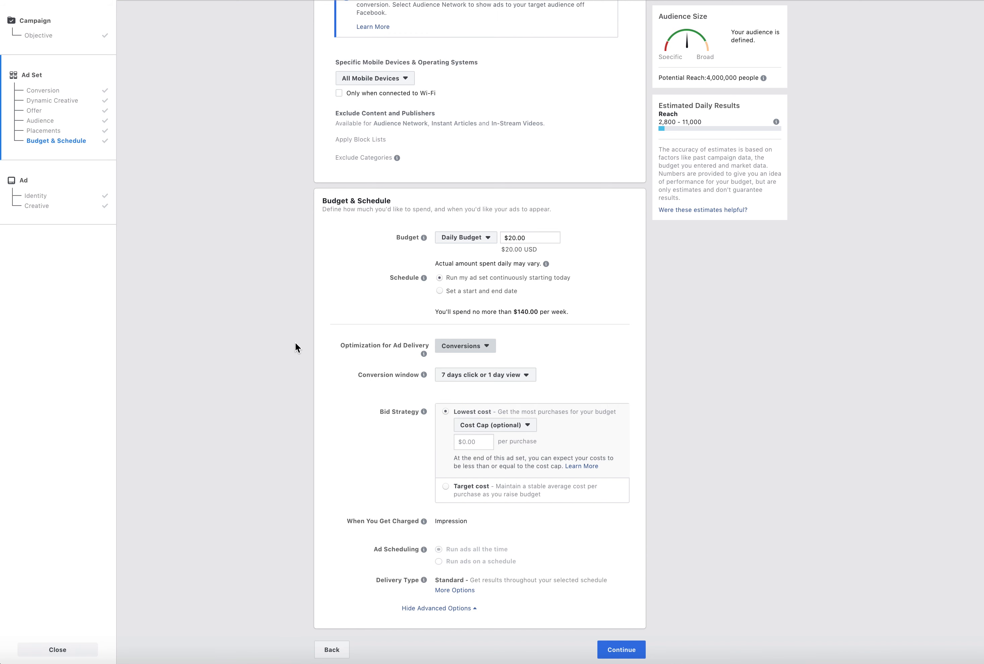
{"action": "left_click", "coordinate": [500, 376]}
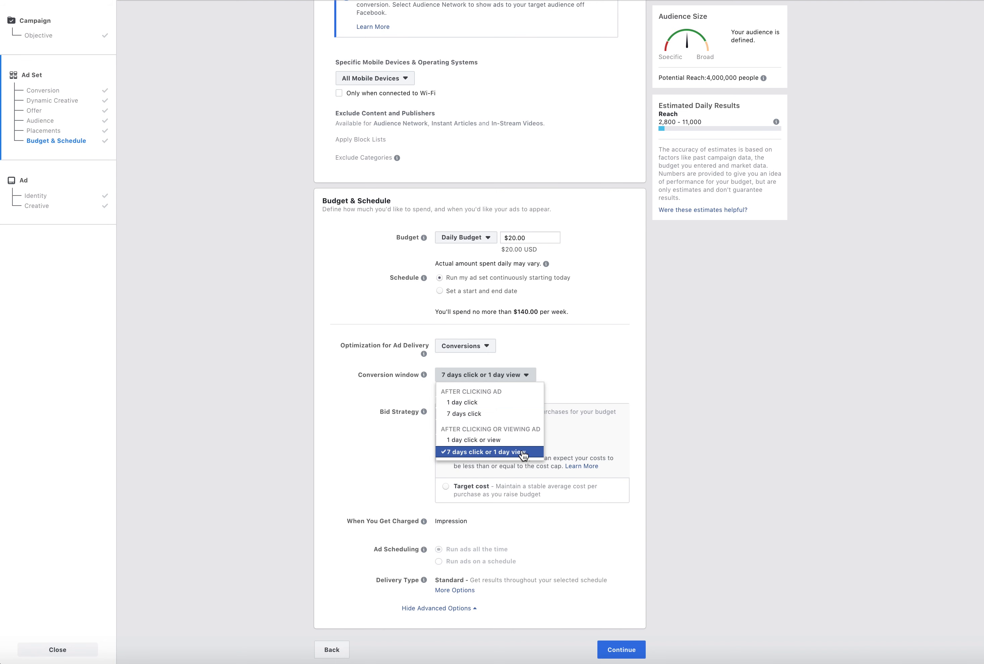
{"action": "left_click", "coordinate": [281, 469]}
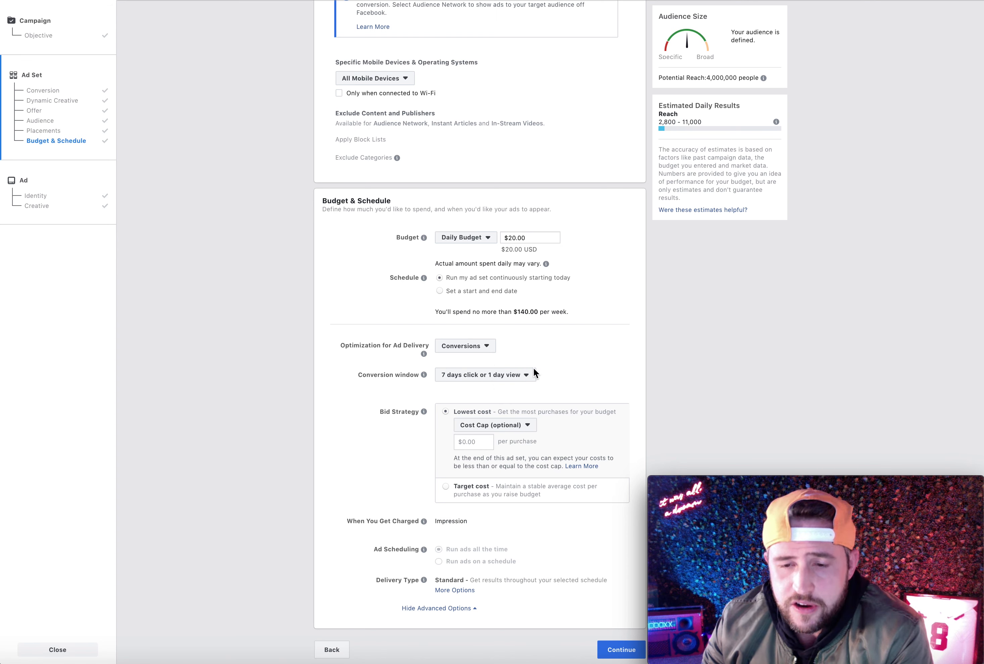
Set the conversion window to 1 day click or view
{"action": "left_click", "coordinate": [513, 375]}
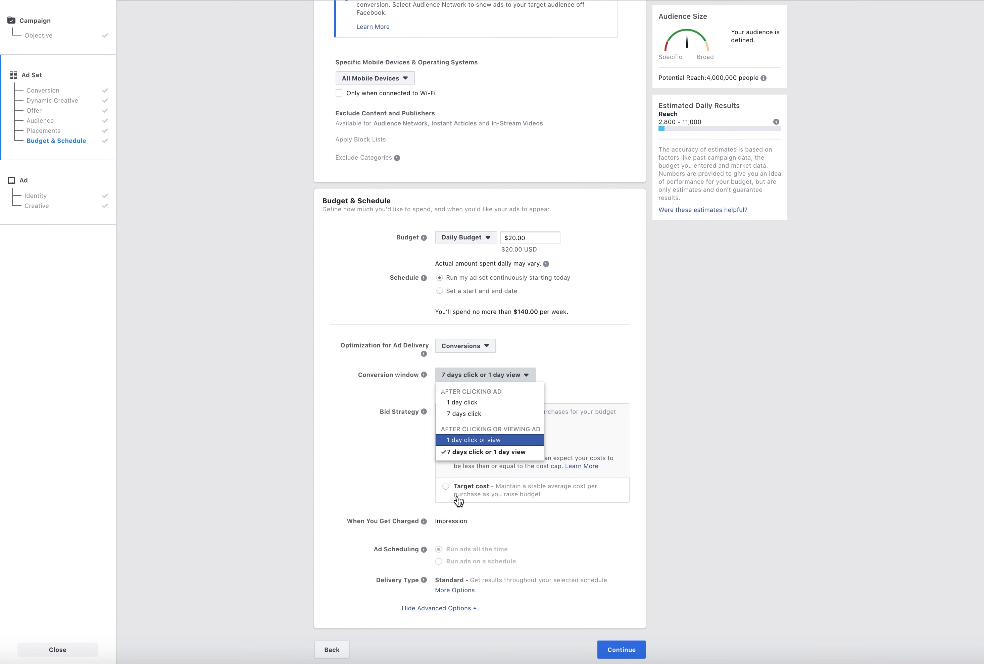
{"action": "left_click", "coordinate": [454, 381]}
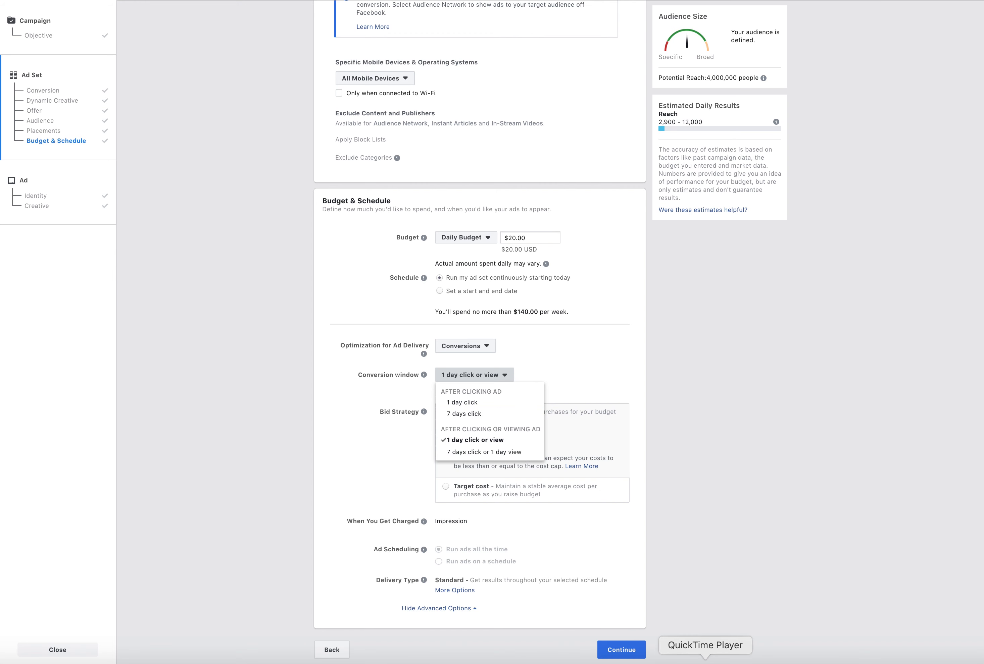
{"action": "left_click", "coordinate": [691, 656]}
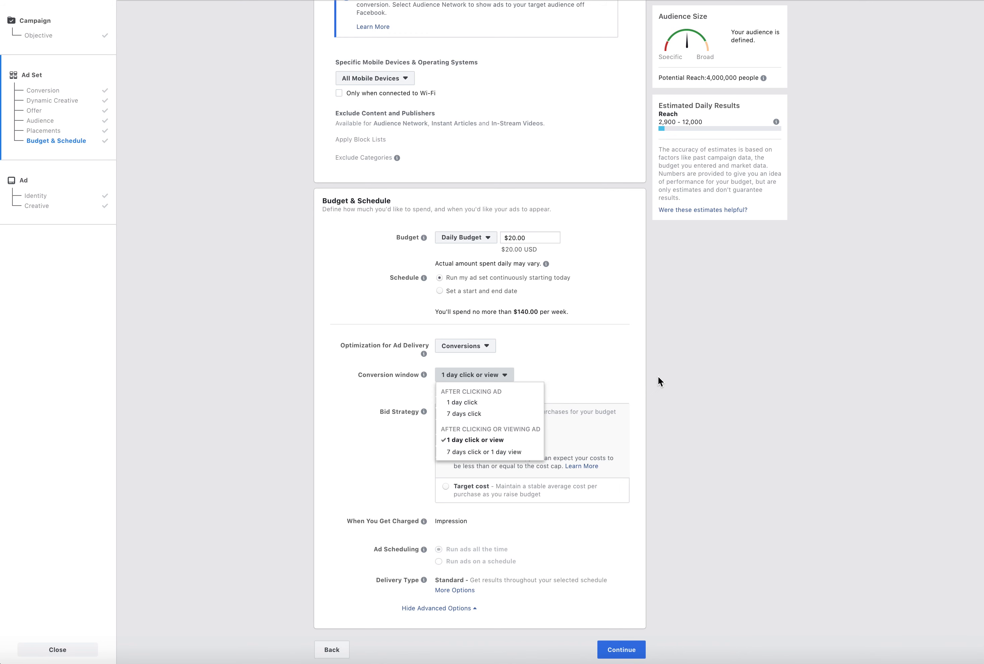
{"action": "left_click", "coordinate": [658, 381]}
Review the alternative optimizations for ad delivery, including Link Clicks, Impressions and Daily Unique Reach
{"action": "left_click", "coordinate": [481, 348]}
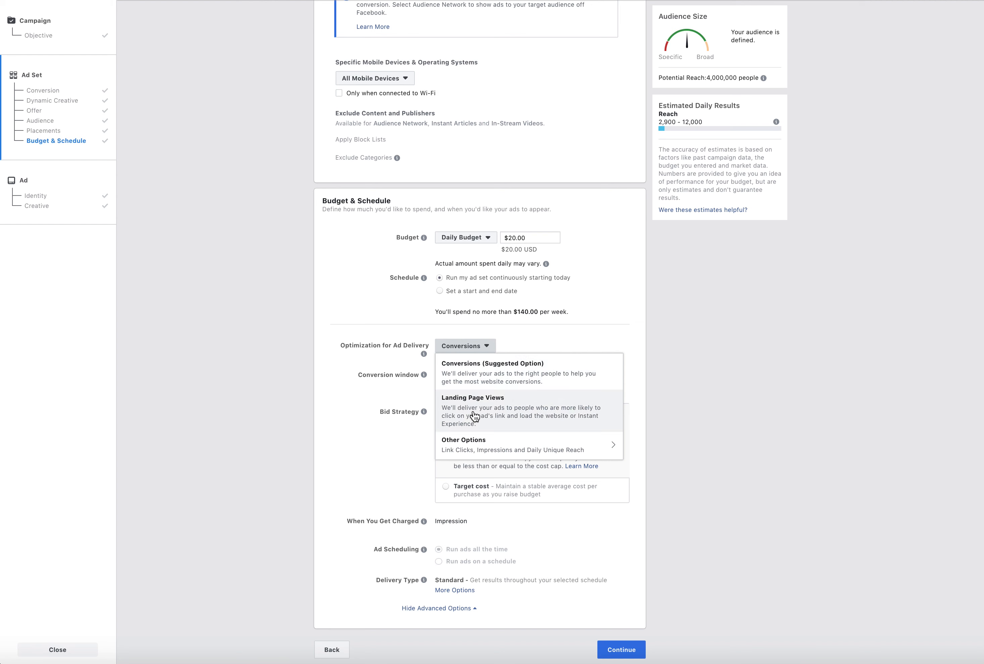
{"action": "mouse_move", "coordinate": [573, 449]}
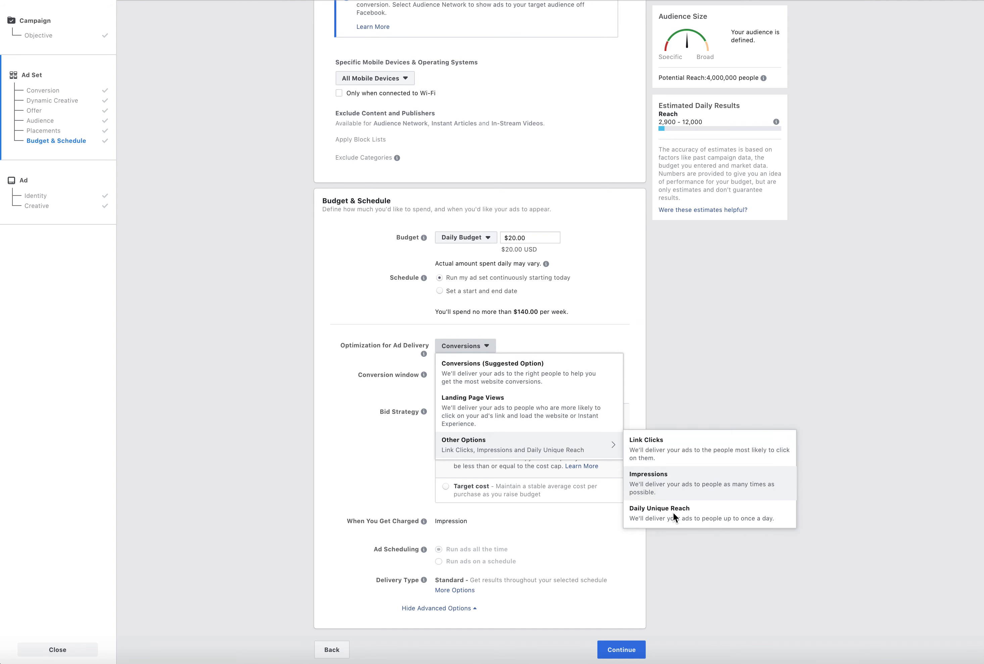
{"action": "left_click", "coordinate": [669, 351]}
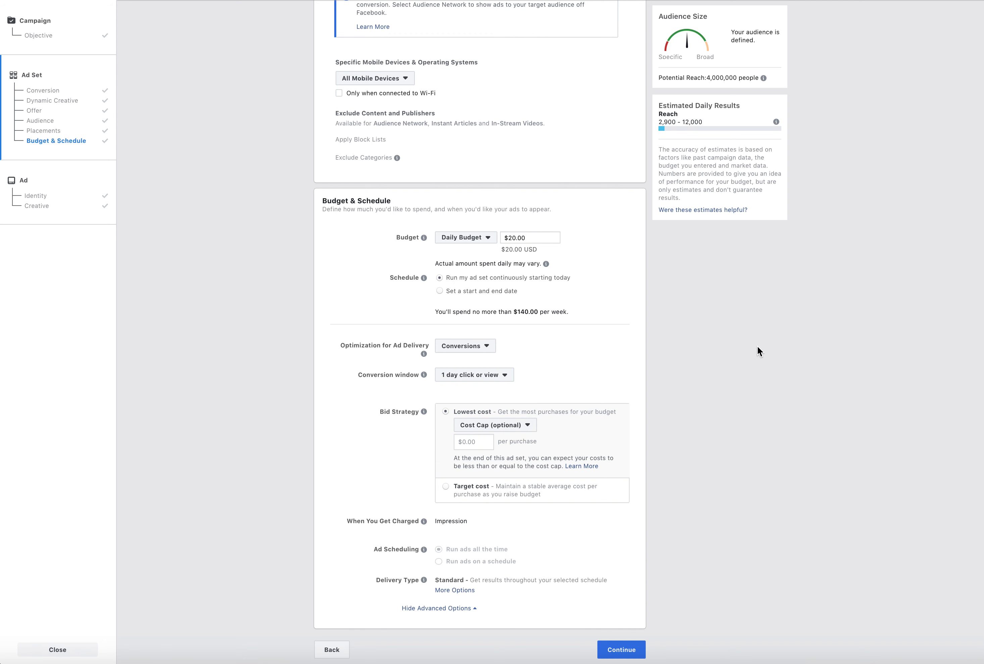
Set the conversion window to 7 days click or 1 day view
{"action": "left_click", "coordinate": [490, 374]}
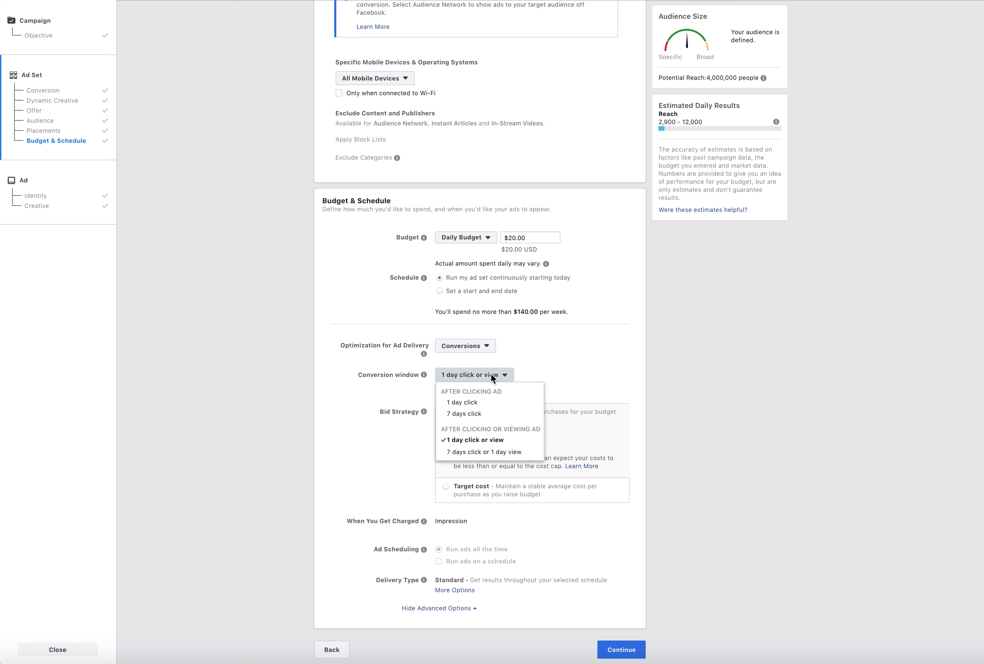
{"action": "left_click", "coordinate": [490, 448]}
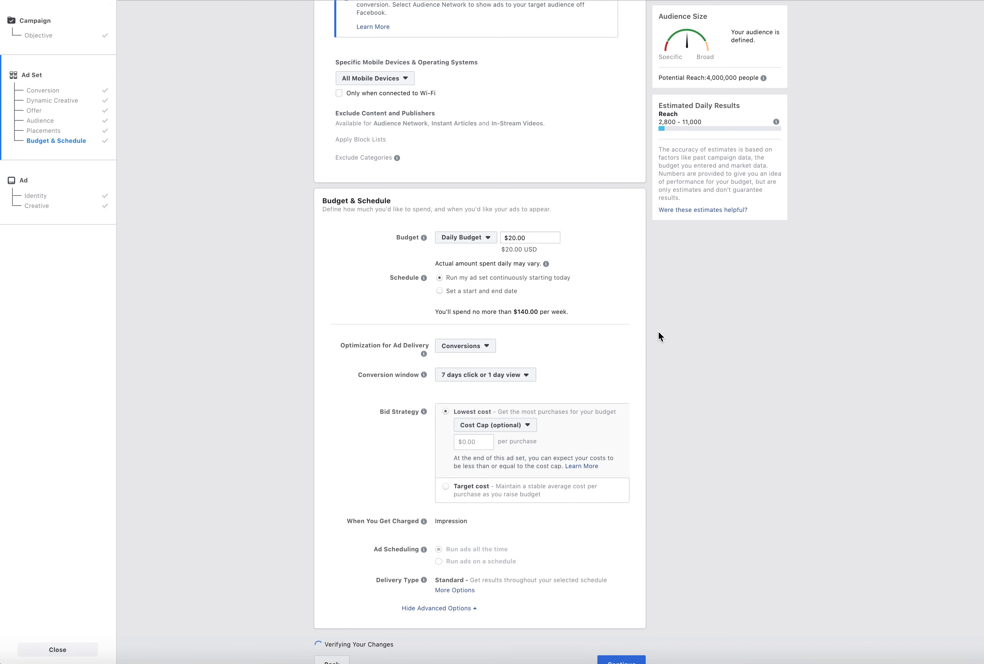
{"action": "scroll", "coordinate": [638, 336], "scroll_direction": "down", "scroll_amount": 1}
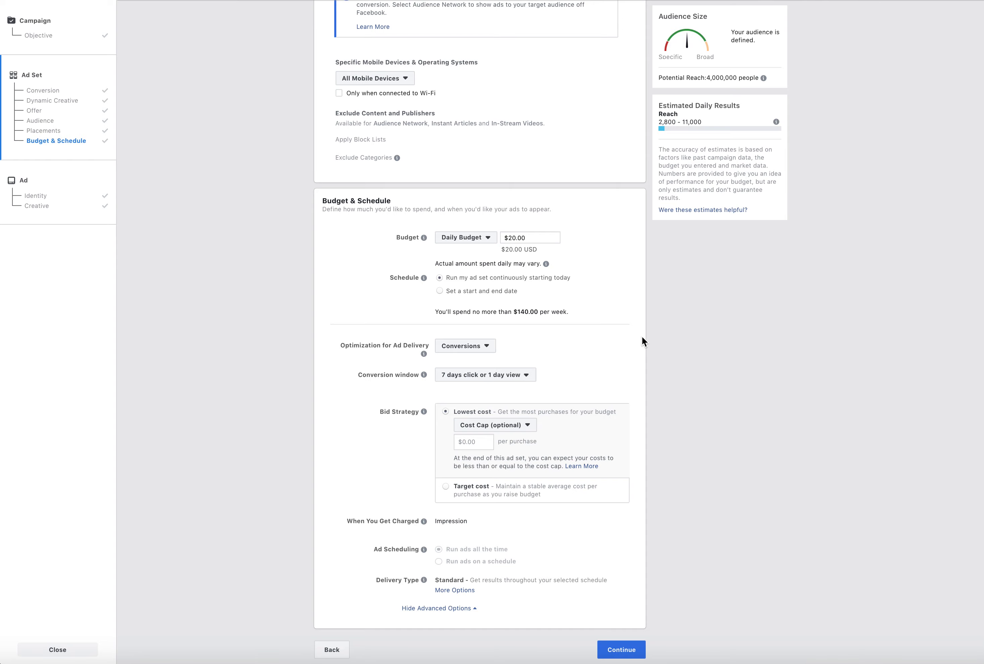
Review the audience's detailed targeting layers and the budget type choices for the ad set
{"action": "scroll", "coordinate": [473, 360], "scroll_direction": "up", "scroll_amount": 20}
{"action": "scroll", "coordinate": [474, 361], "scroll_direction": "down", "scroll_amount": 20}
{"action": "scroll", "coordinate": [424, 226], "scroll_direction": "up", "scroll_amount": 10}
{"action": "scroll", "coordinate": [404, 185], "scroll_direction": "up", "scroll_amount": 15}
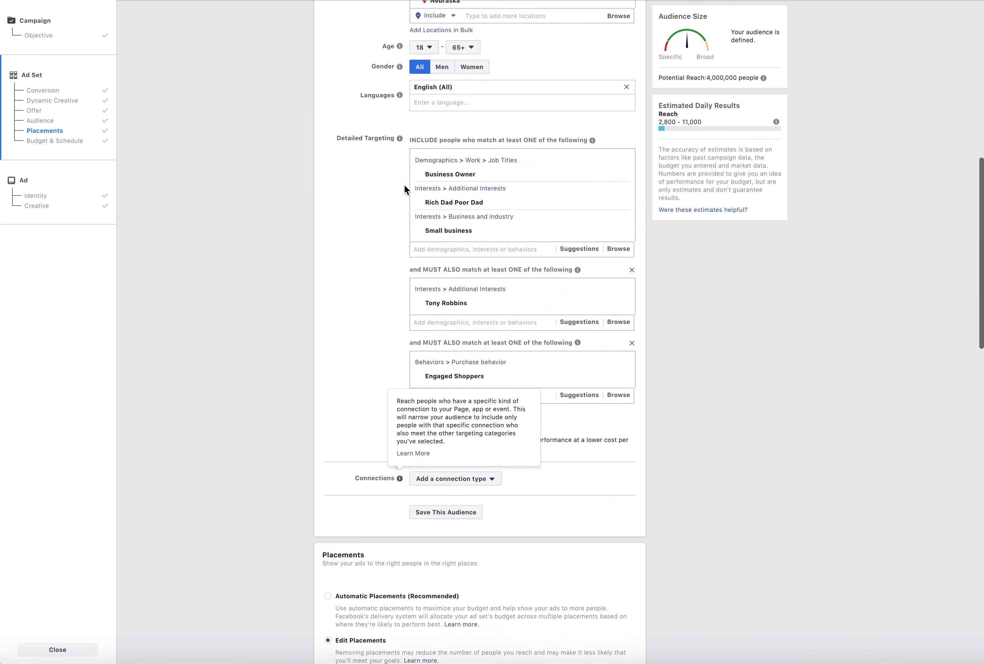
{"action": "scroll", "coordinate": [405, 191], "scroll_direction": "down", "scroll_amount": 12}
{"action": "scroll", "coordinate": [406, 205], "scroll_direction": "down", "scroll_amount": 10}
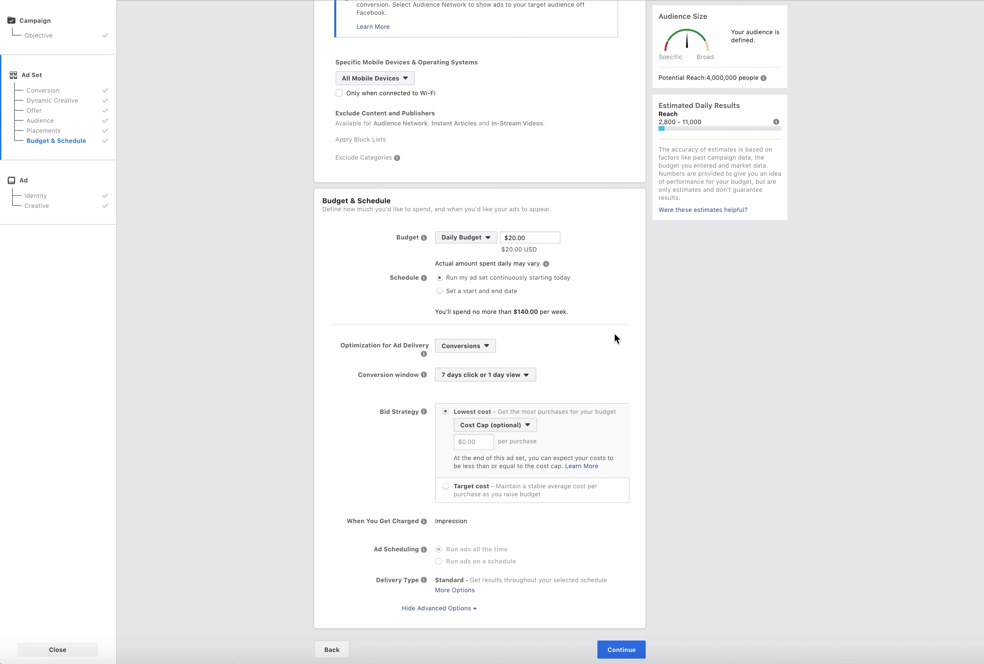
{"action": "left_click", "coordinate": [479, 238]}
{"action": "left_click", "coordinate": [686, 258]}
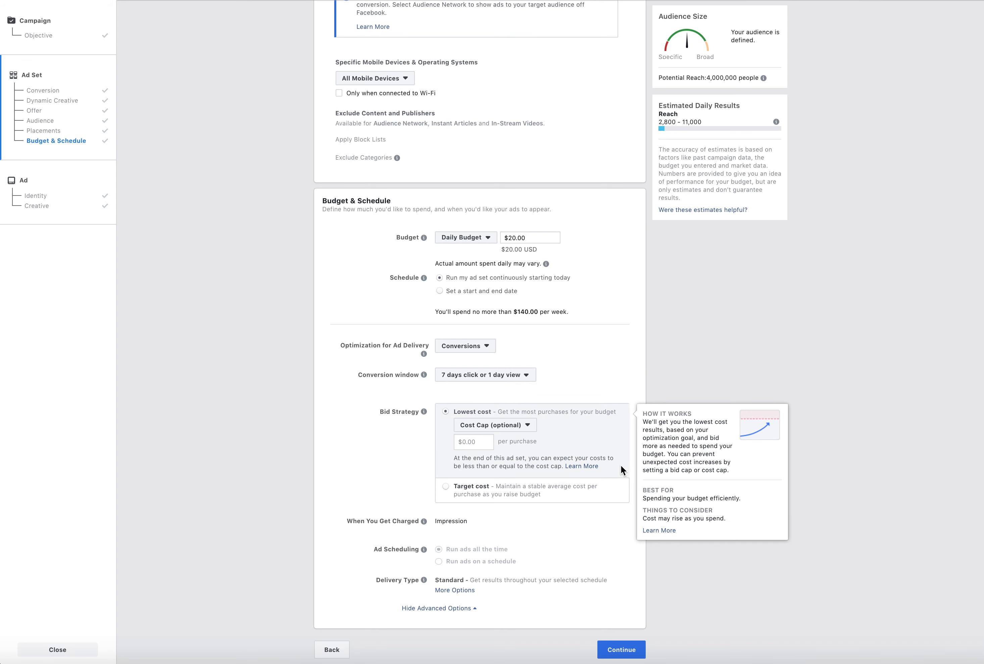
Read the bid strategy explanation and how the Lowest cost and Target cost strategies work
{"action": "mouse_move", "coordinate": [423, 413]}
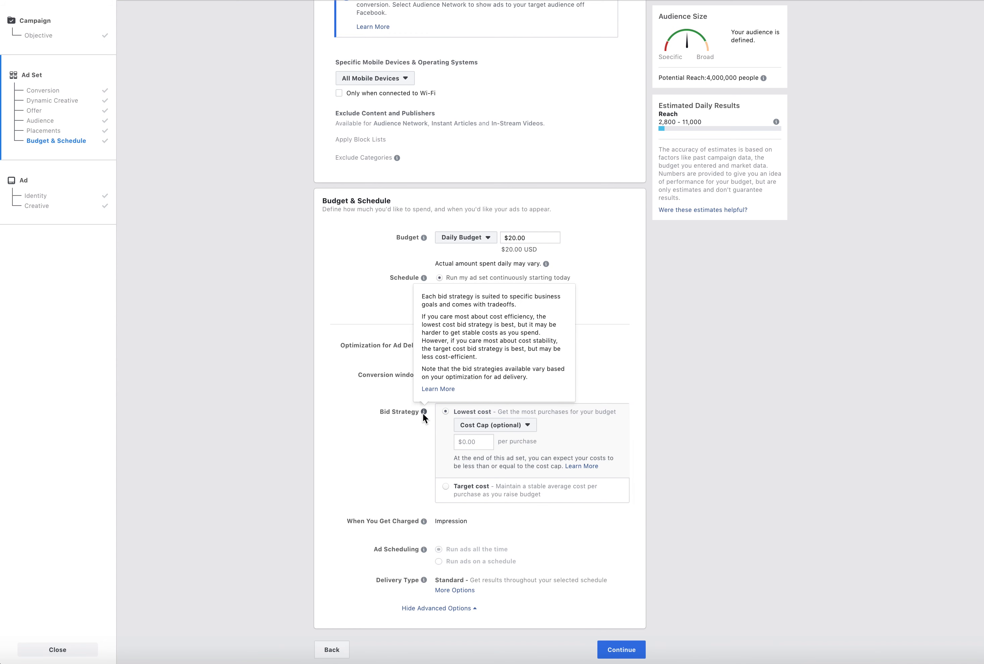
{"action": "mouse_move", "coordinate": [482, 413]}
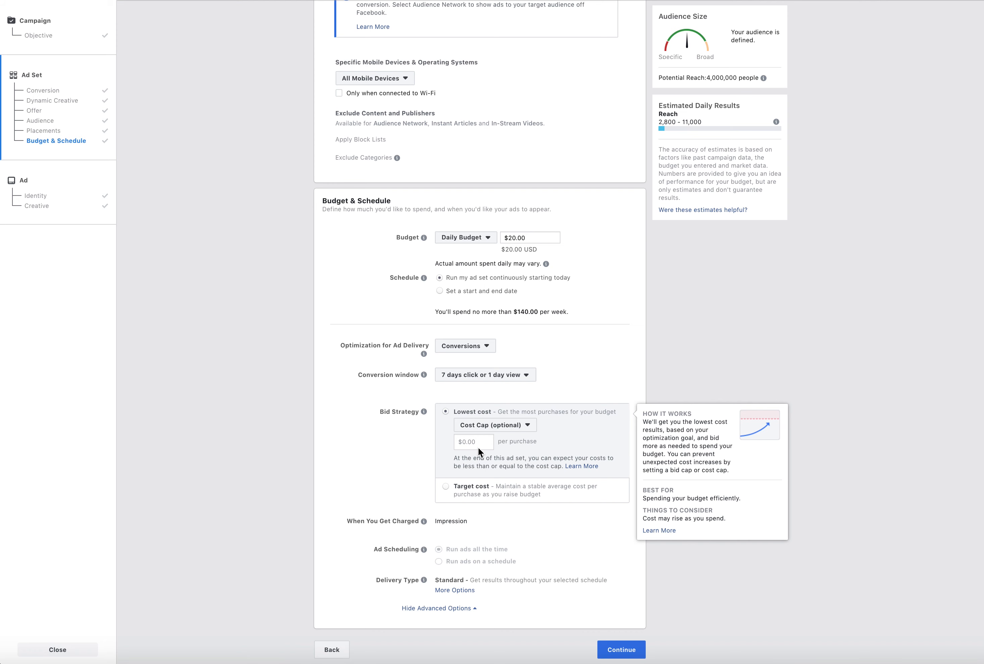
{"action": "mouse_move", "coordinate": [473, 499]}
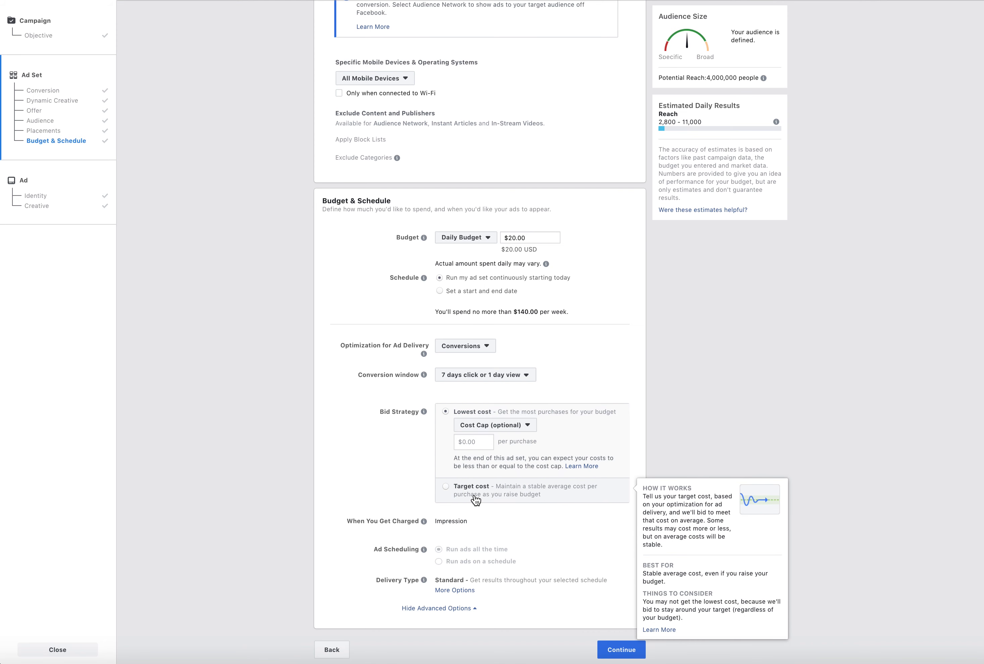
Try the Target cost bid strategy with 68767858 per purchase, and switch back to Lowest cost
{"action": "left_click", "coordinate": [459, 499]}
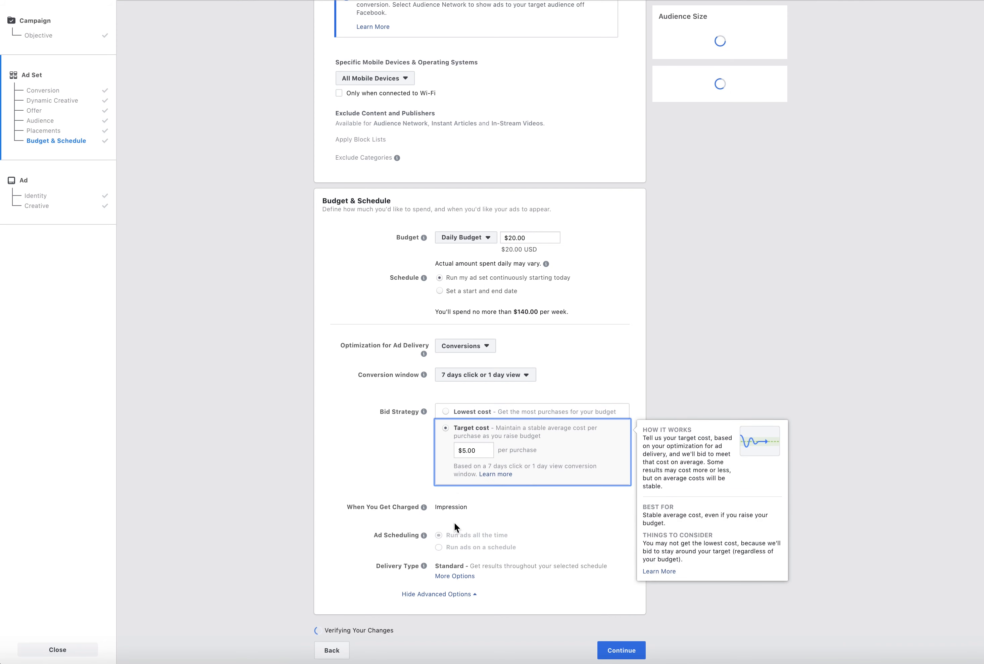
{"action": "left_click_drag", "start_coordinate": [478, 465], "coordinate": [463, 465]}
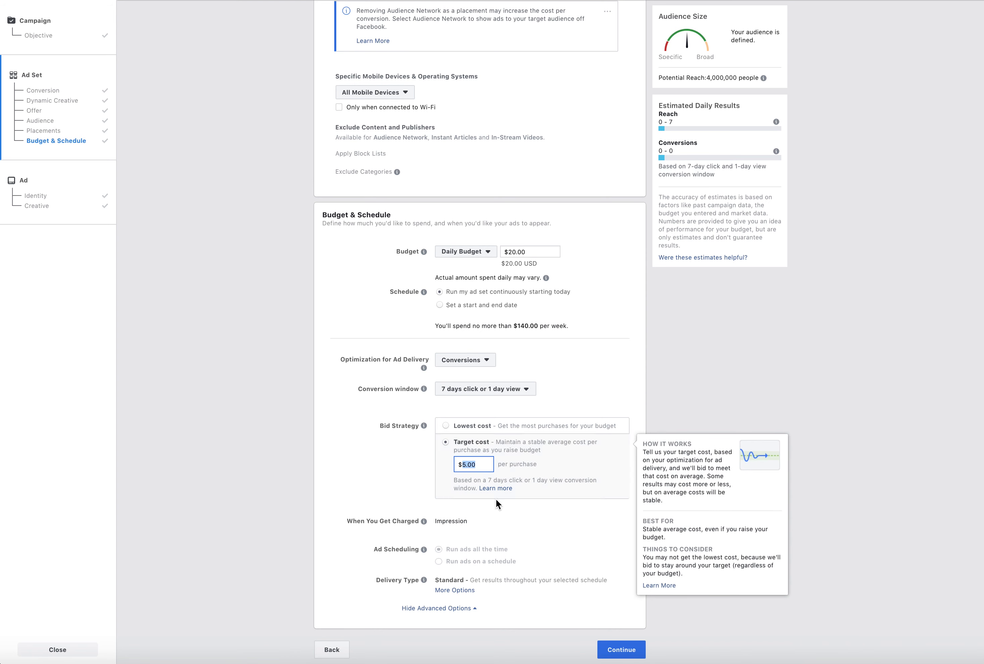
{"action": "type", "text": "68767858"}
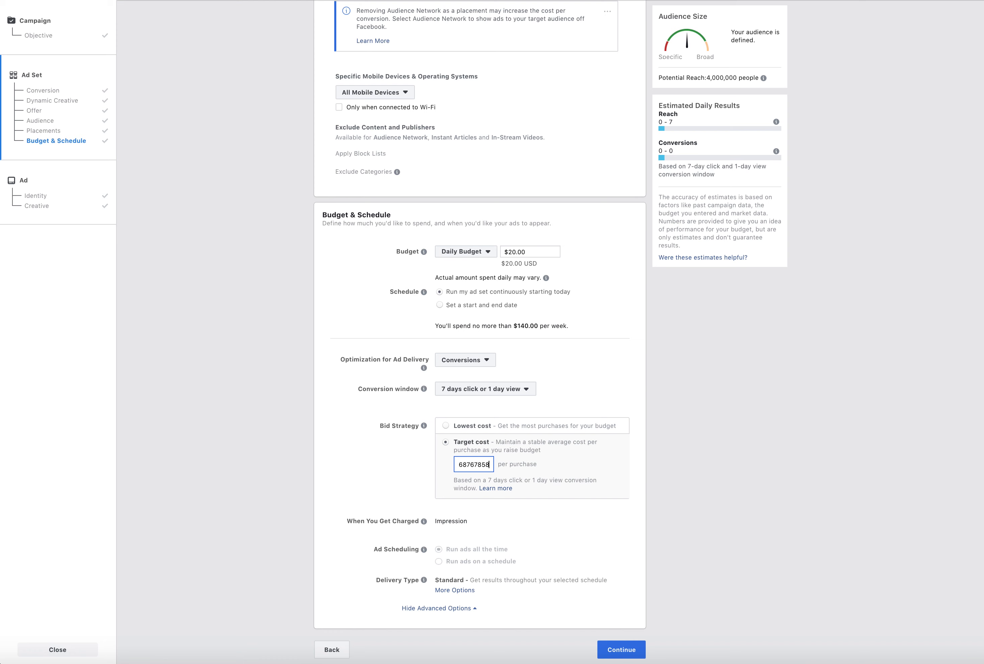
{"action": "left_click_drag", "start_coordinate": [349, 487], "coordinate": [354, 483]}
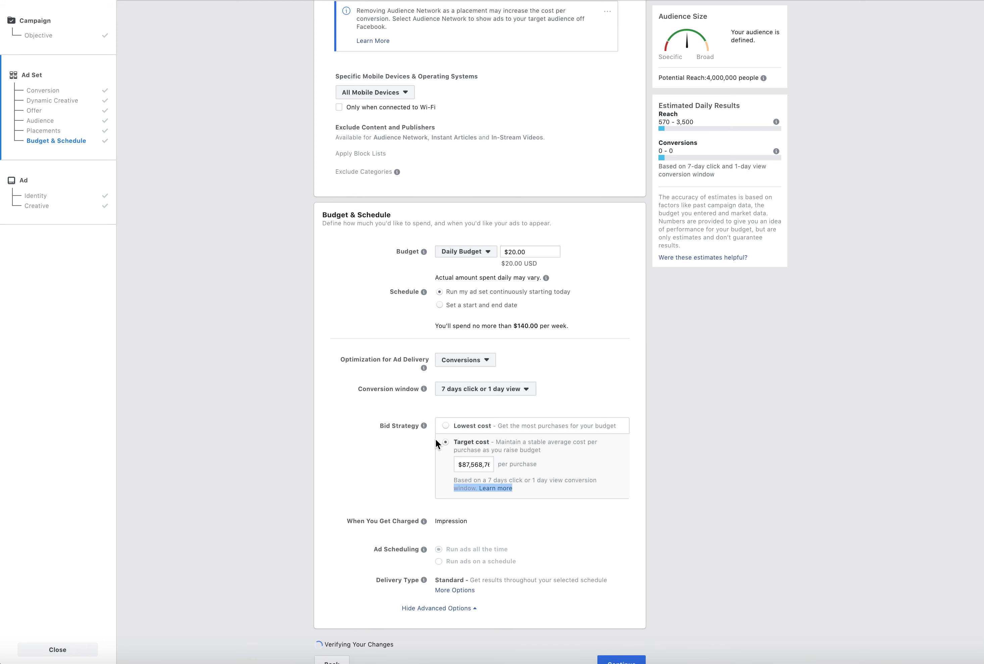
{"action": "left_click", "coordinate": [447, 427]}
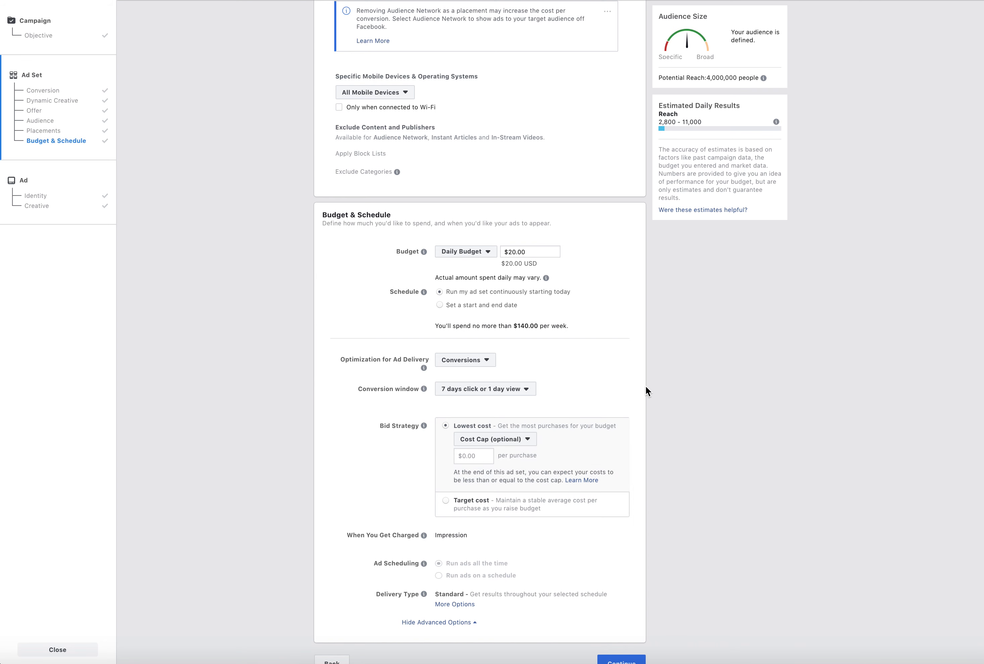
Check the cost cap and bid cap choices under Lowest cost and expand the delivery type options
{"action": "left_click", "coordinate": [526, 439]}
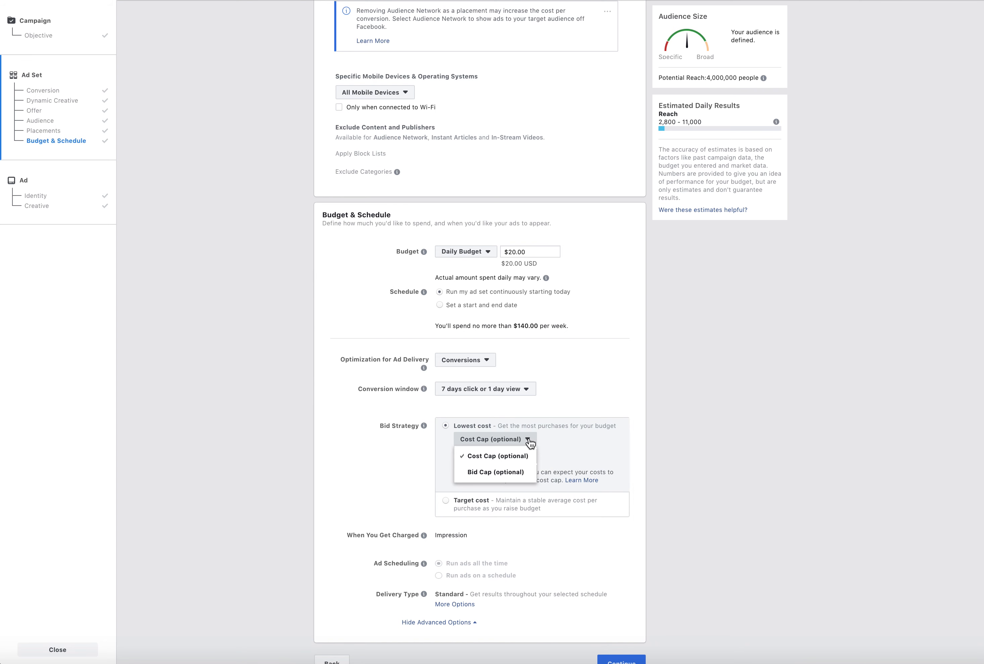
{"action": "left_click", "coordinate": [710, 342]}
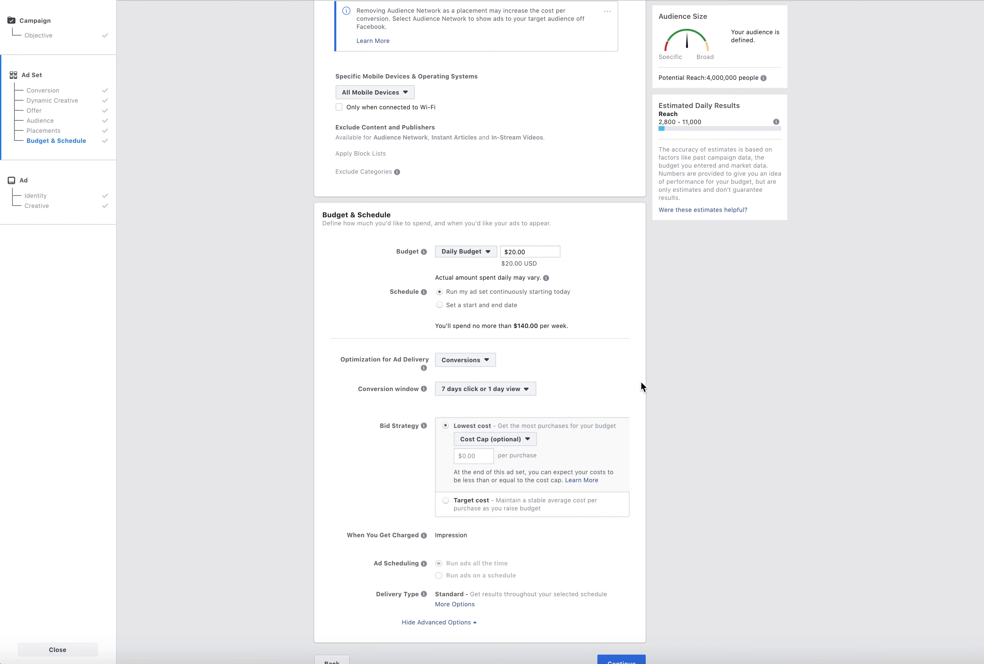
{"action": "scroll", "coordinate": [640, 383], "scroll_direction": "down", "scroll_amount": 1}
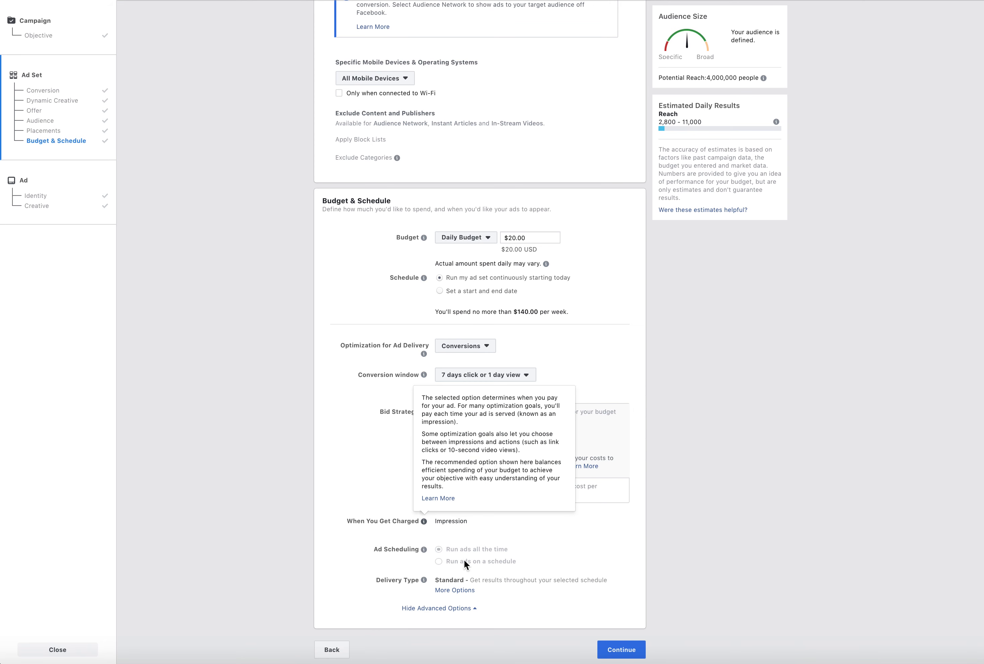
{"action": "left_click", "coordinate": [459, 590]}
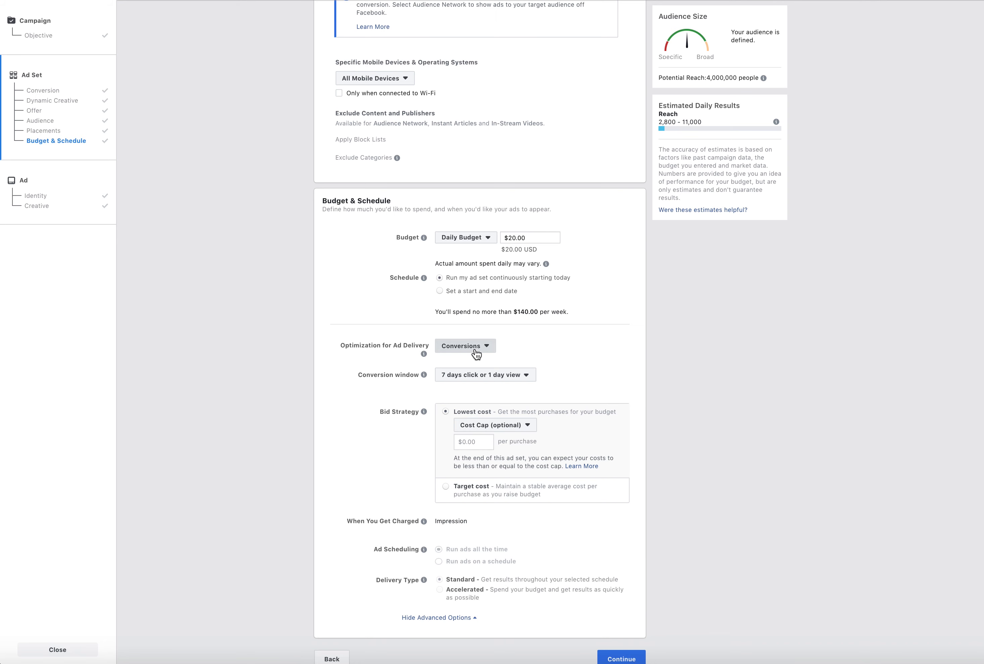
Look through the optimization for ad delivery options again, including the additional Link Clicks choice
{"action": "left_click", "coordinate": [465, 345]}
{"action": "mouse_move", "coordinate": [601, 445]}
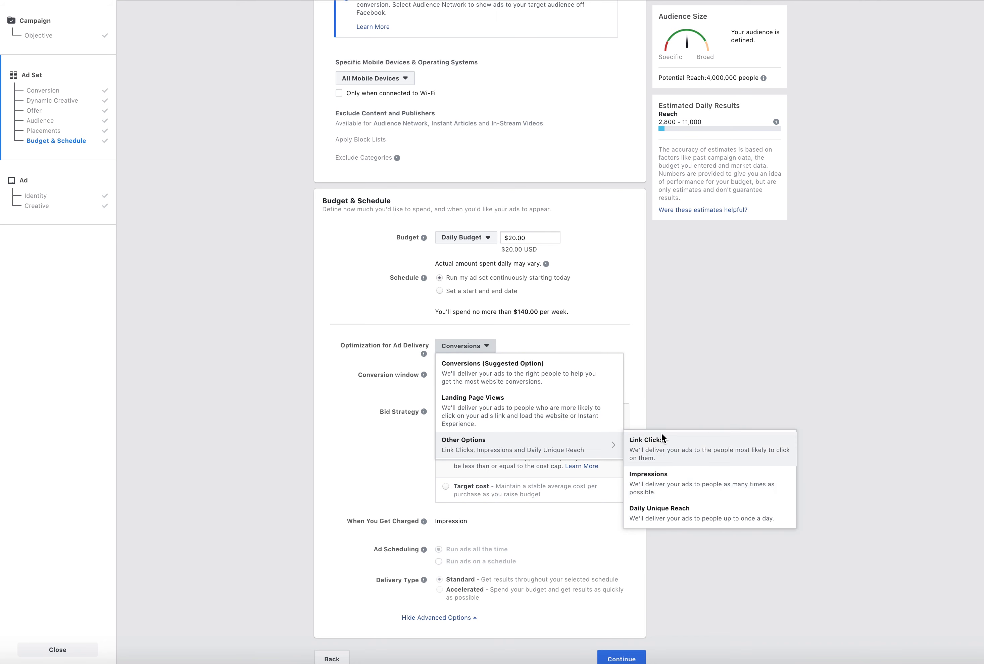
{"action": "left_click", "coordinate": [656, 397]}
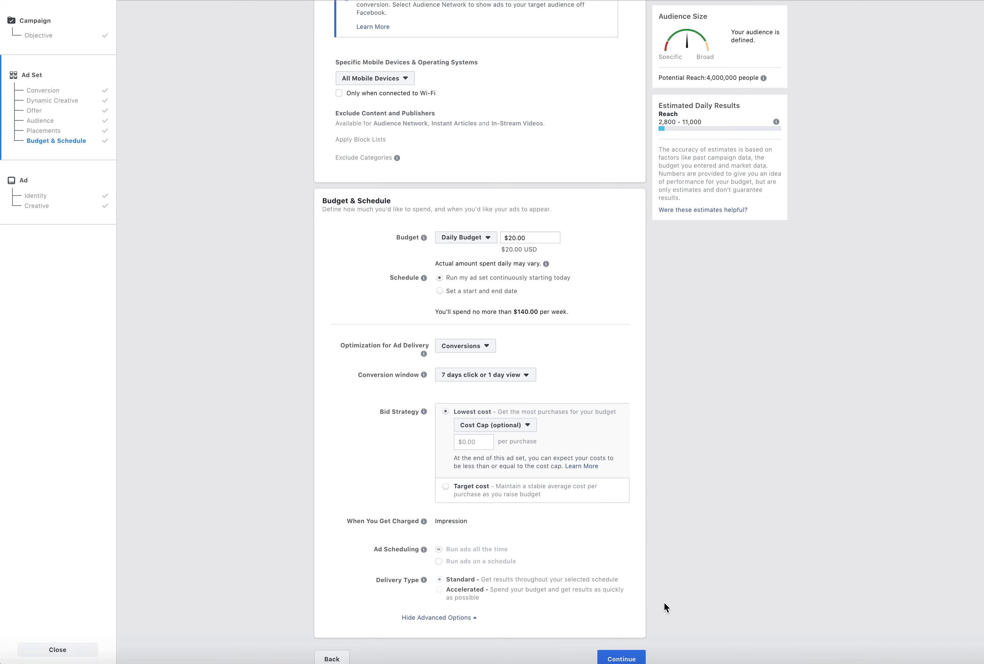
Finish the ad set settings and continue to the ad's Identity section
{"action": "scroll", "coordinate": [664, 606], "scroll_direction": "down", "scroll_amount": 1}
{"action": "left_click", "coordinate": [621, 650]}
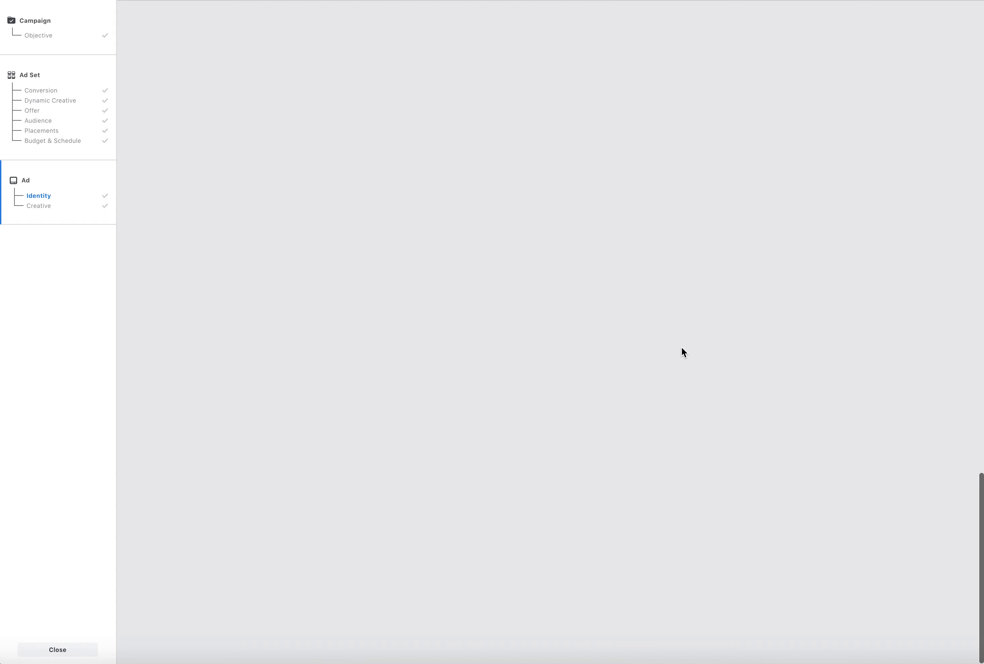